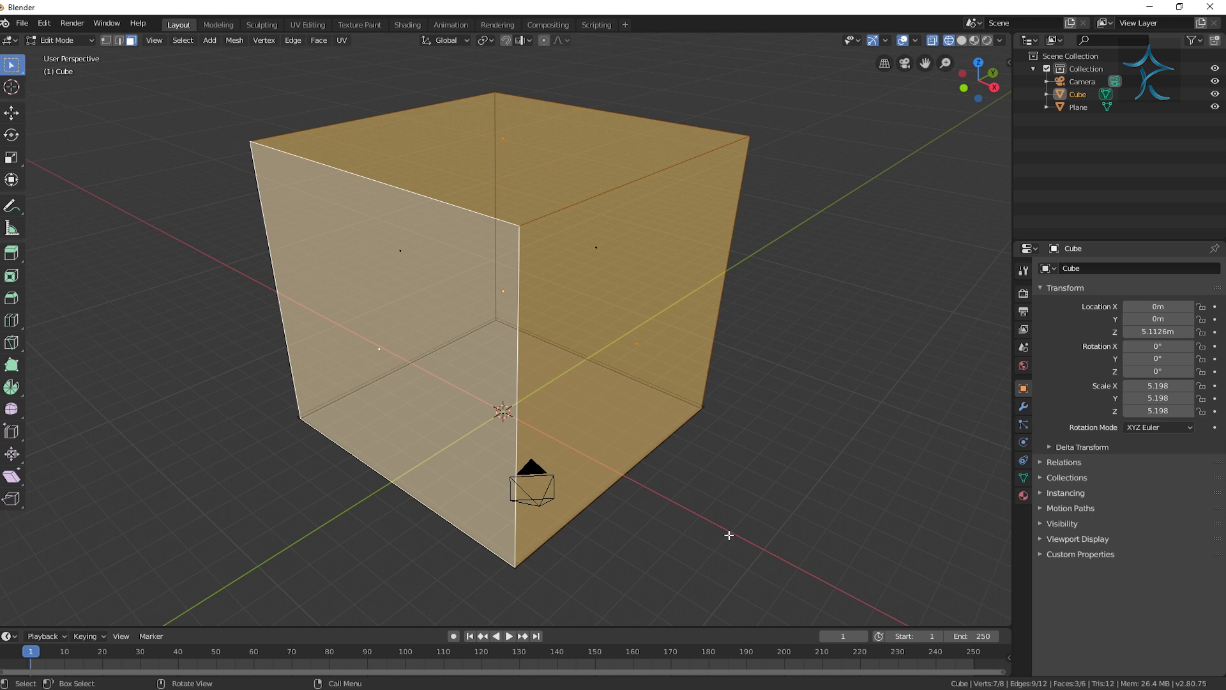
# Delete the top, bottom and two front side faces of the large cube, keeping only the two back walls
pyautogui.keyDown('shift'); pyautogui.click(510, 390); pyautogui.keyUp('shift')
pyautogui.press('x')
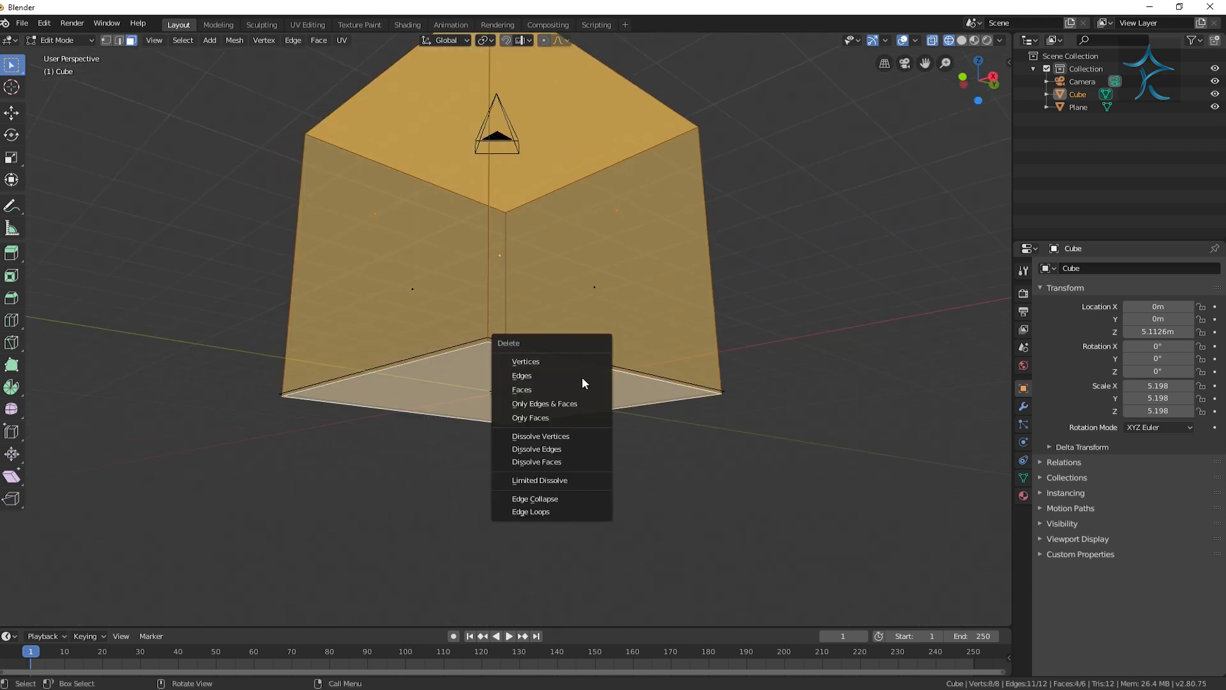
pyautogui.click(576, 389)
pyautogui.moveTo(577, 389); pyautogui.dragTo(615, 375, button='middle')
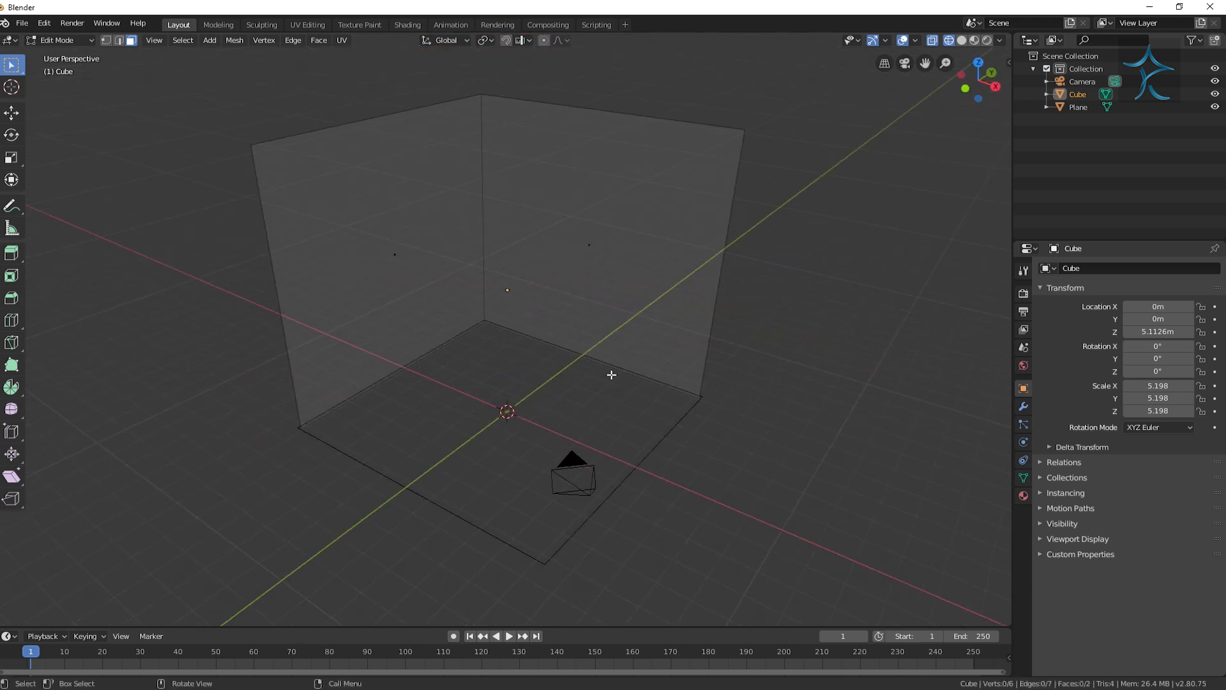
# Switch the walls to solid shading, return to Object Mode and select the floor plane
pyautogui.press('z')
pyautogui.click(735, 383)
pyautogui.moveTo(735, 384)
pyautogui.mouseDown(button='middle')
pyautogui.moveTo(654, 408)
pyautogui.moveTo(643, 396)
pyautogui.mouseUp(button='middle')
pyautogui.click(686, 327)
pyautogui.press('Tab')
pyautogui.scroll(2, 626, 446)
pyautogui.click(625, 447)
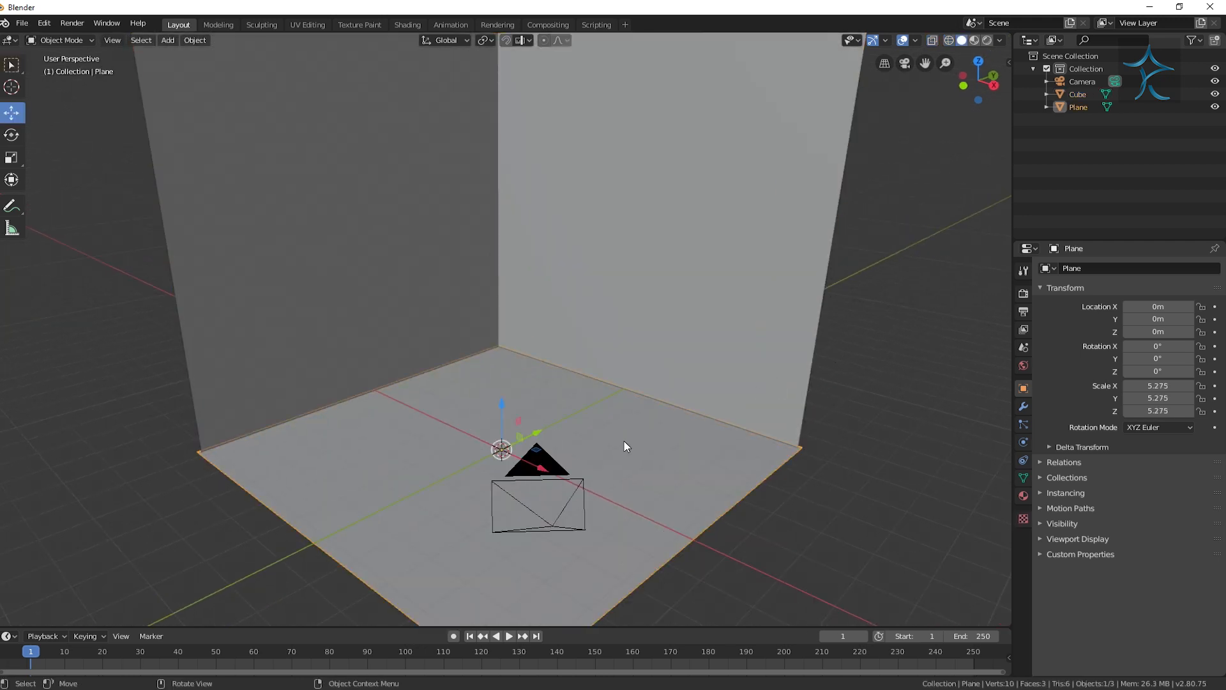
# Add a cube at the scene centre, scale it to about 1.28 and raise it to about Z 1.28 m above the floor
pyautogui.hotkey('shift', 'a')
pyautogui.moveTo(581, 423)
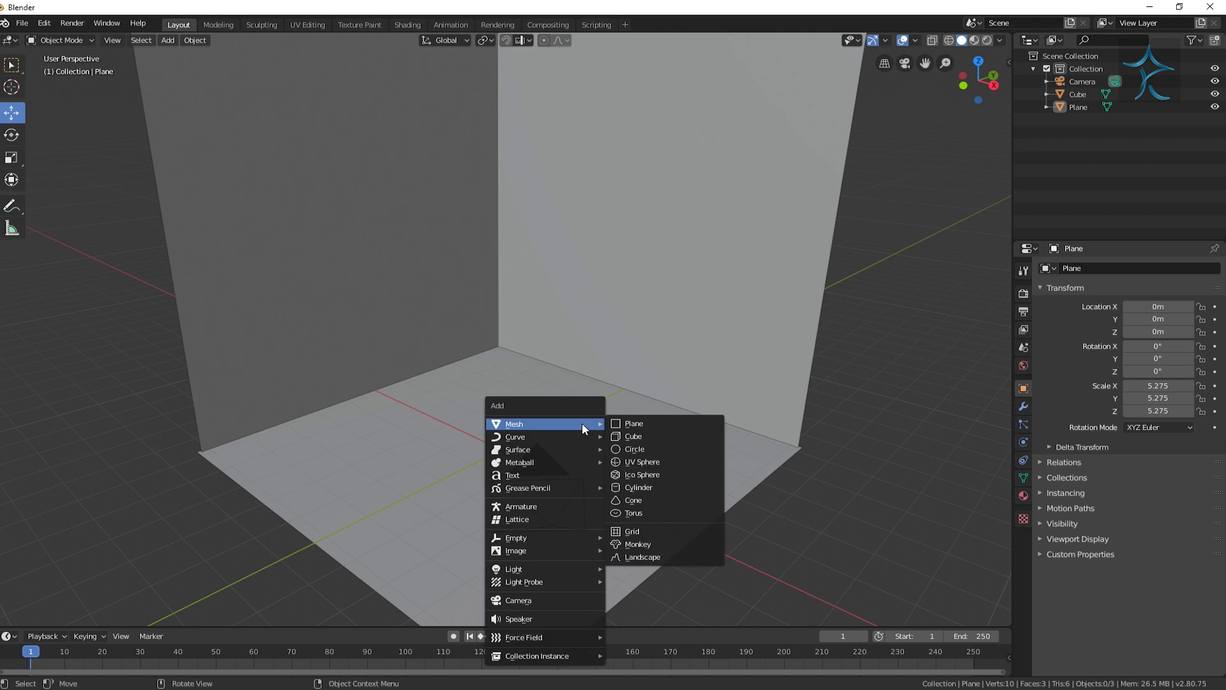
pyautogui.click(687, 447)
pyautogui.moveTo(507, 406); pyautogui.dragTo(503, 353)
pyautogui.press('s')
pyautogui.click(614, 410)
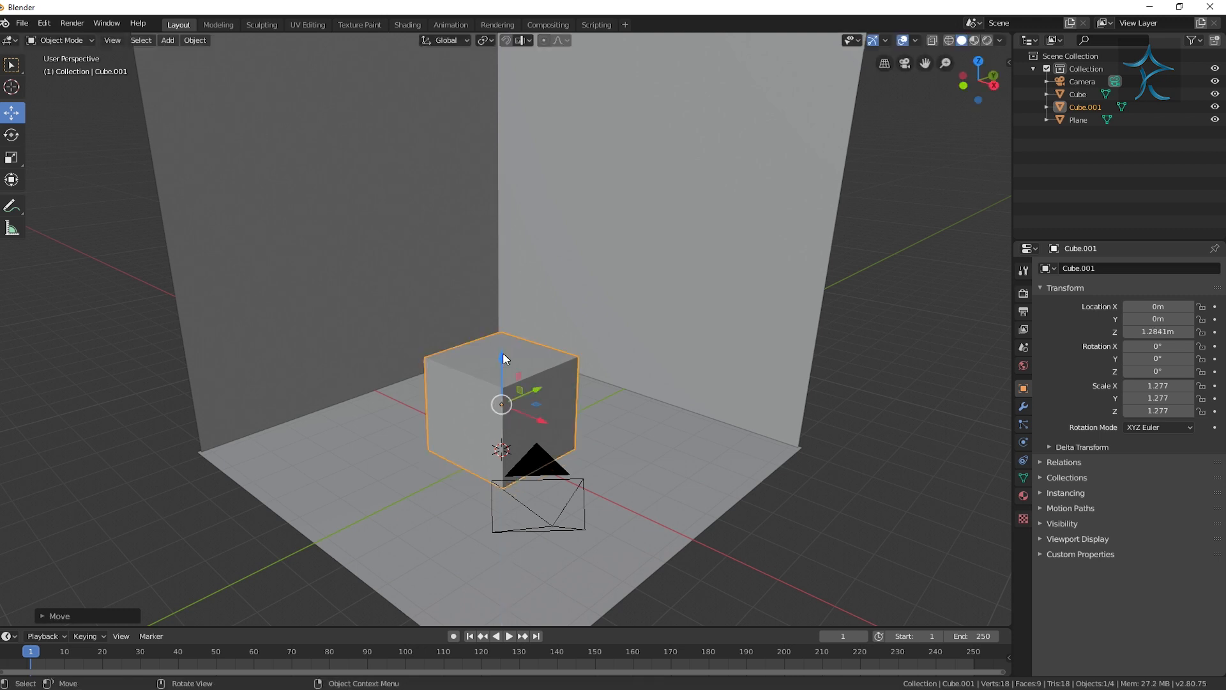
# Add two centred, perpendicular loop cuts to the new cube, dividing its top into four quarters
pyautogui.press('KP_7')
pyautogui.press('Tab')
pyautogui.scroll(2, 678, 406)
pyautogui.hotkey('ctrl', 'r')
pyautogui.click(703, 419)
pyautogui.rightClick(703, 419)
pyautogui.hotkey('ctrl', 'r')
pyautogui.click(587, 330)
pyautogui.rightClick(587, 330)
pyautogui.press('Tab')
pyautogui.press('Tab')
# Using wireframe shading in top view, select the vertices at the cube's four corners and scale them inward along X
pyautogui.press('z')
pyautogui.click(568, 378)
pyautogui.scroll(2, 569, 378)
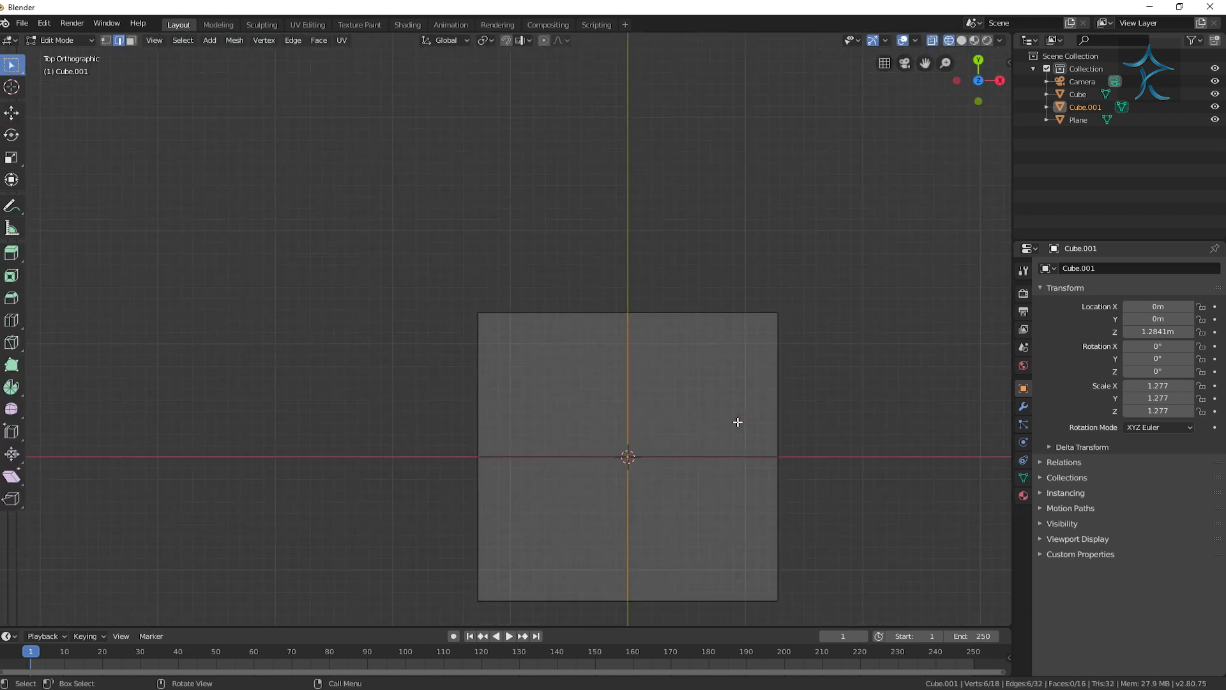
pyautogui.keyDown('shift'); pyautogui.moveTo(734, 422); pyautogui.dragTo(772, 311, button='middle'); pyautogui.keyUp('shift')
pyautogui.click(105, 40)
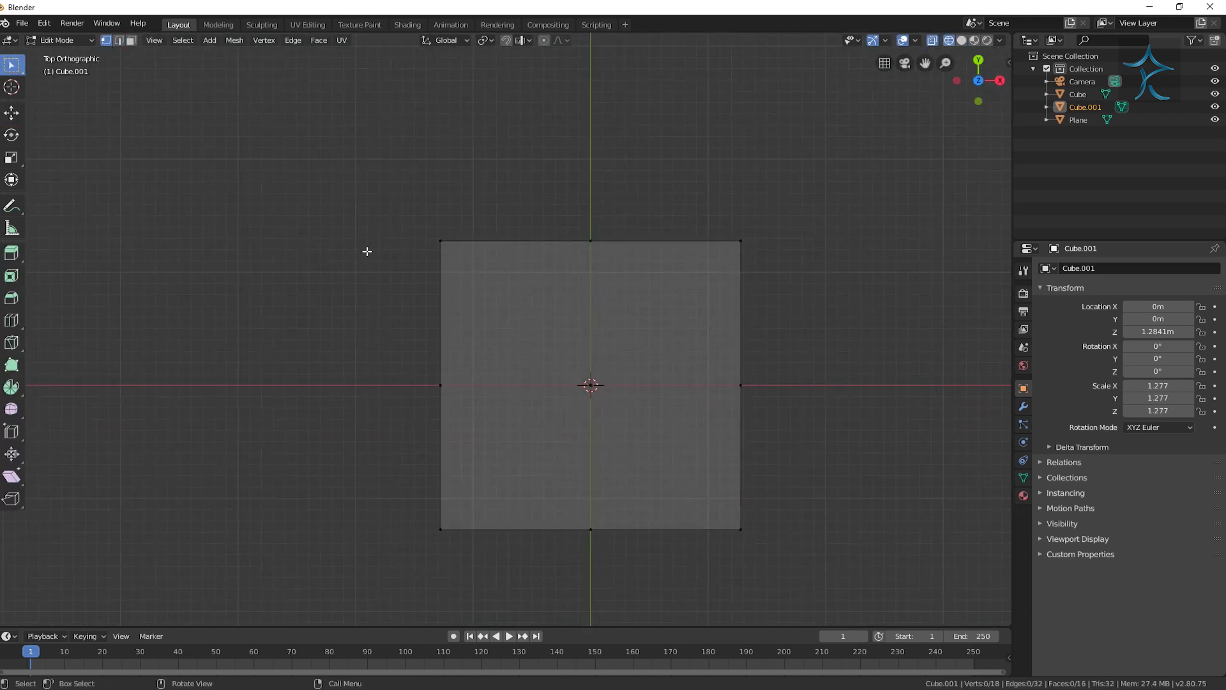
pyautogui.moveTo(417, 194); pyautogui.dragTo(488, 258)
pyautogui.keyDown('shift'); pyautogui.moveTo(833, 559); pyautogui.dragTo(733, 493); pyautogui.keyUp('shift')
pyautogui.keyDown('shift'); pyautogui.moveTo(375, 494); pyautogui.dragTo(521, 580); pyautogui.keyUp('shift')
pyautogui.press('s')
pyautogui.press('x')
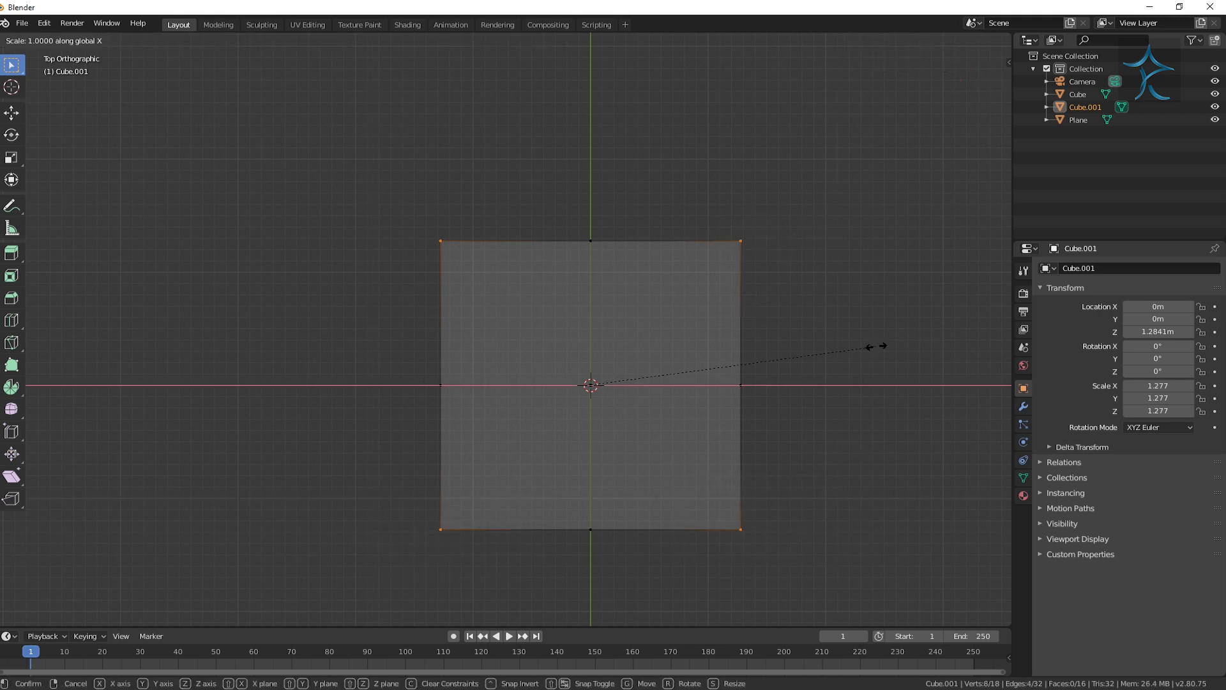
pyautogui.click(784, 363)
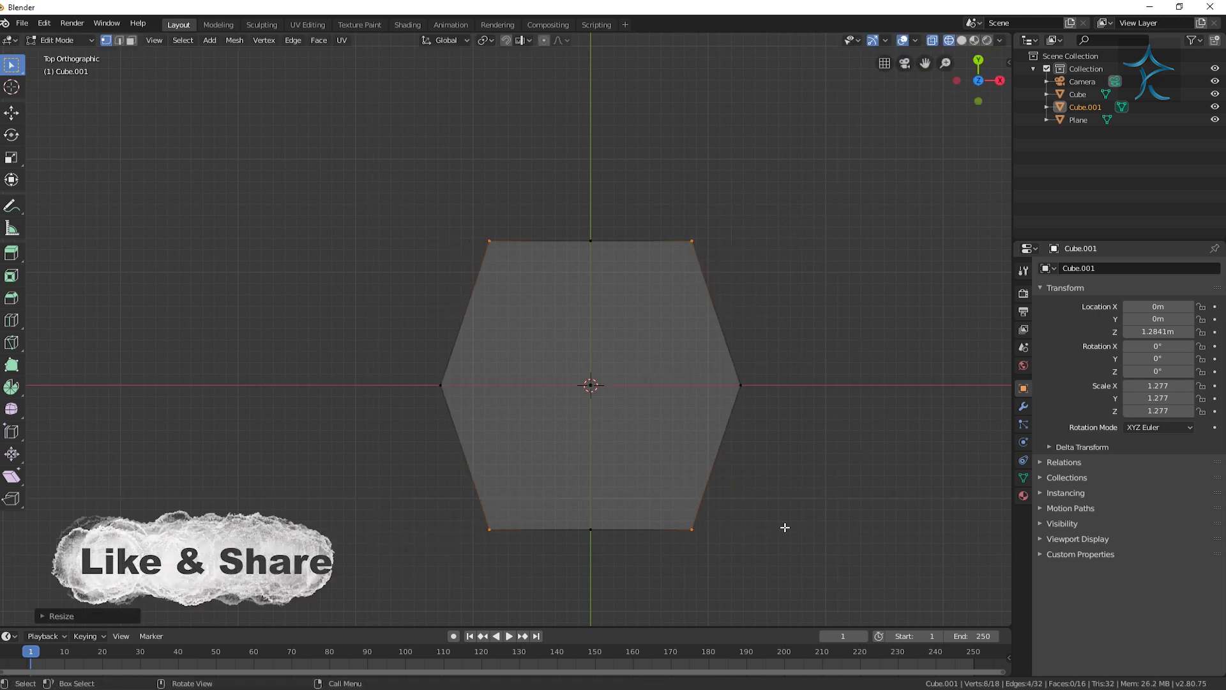
# Scale the corner vertices along Y to about 0.79 to give the body an octagonal outline
pyautogui.press('s')
pyautogui.press('y')
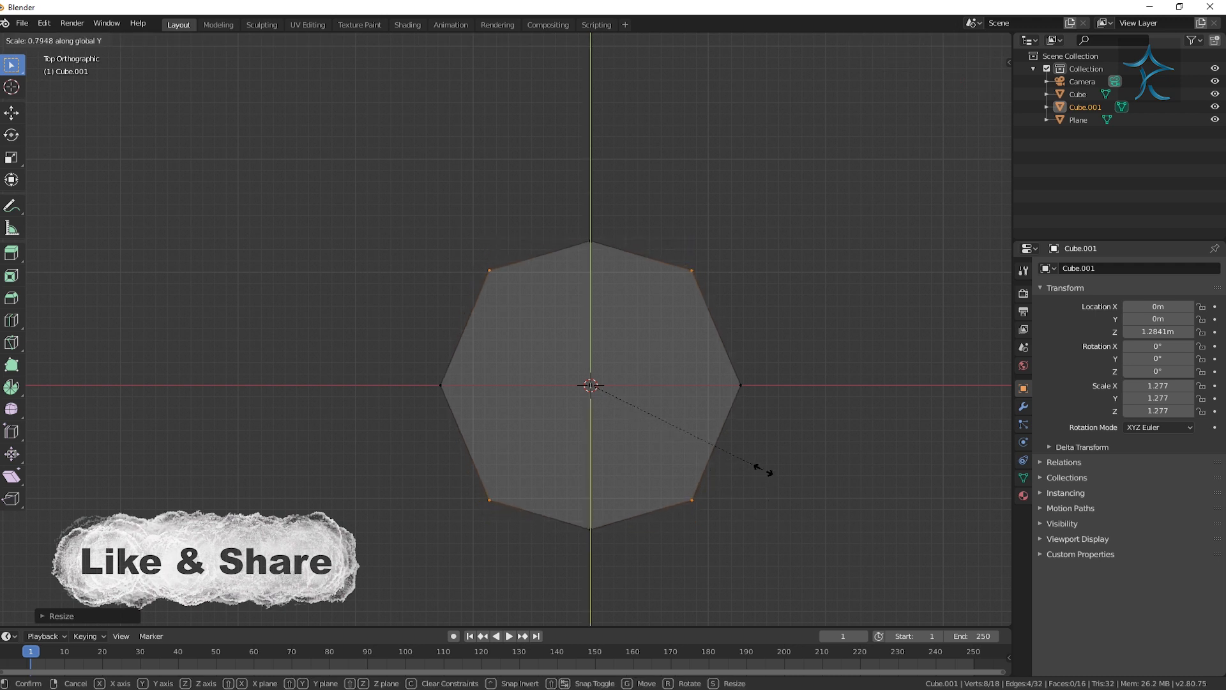
pyautogui.click(763, 466)
# Select the four top faces of the octagonal body and inset them by about 0.1 m
pyautogui.moveTo(824, 518); pyautogui.dragTo(629, 461, button='middle')
pyautogui.scroll(4, 629, 461)
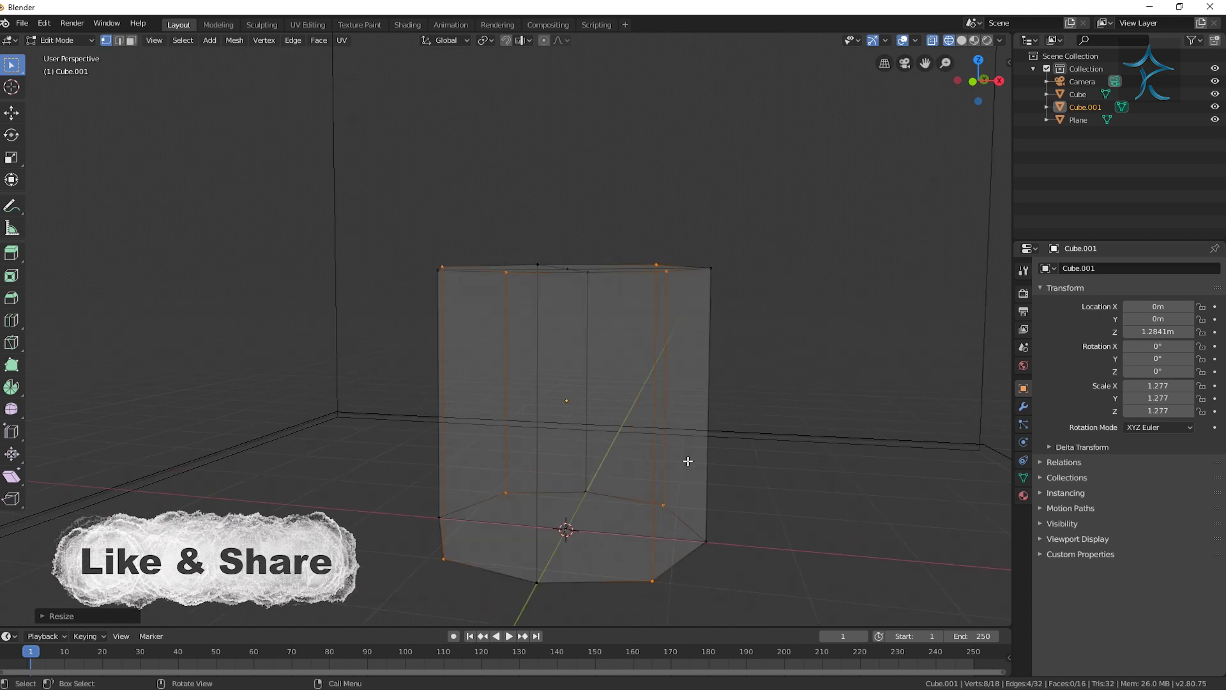
pyautogui.moveTo(693, 423); pyautogui.dragTo(691, 448, button='middle')
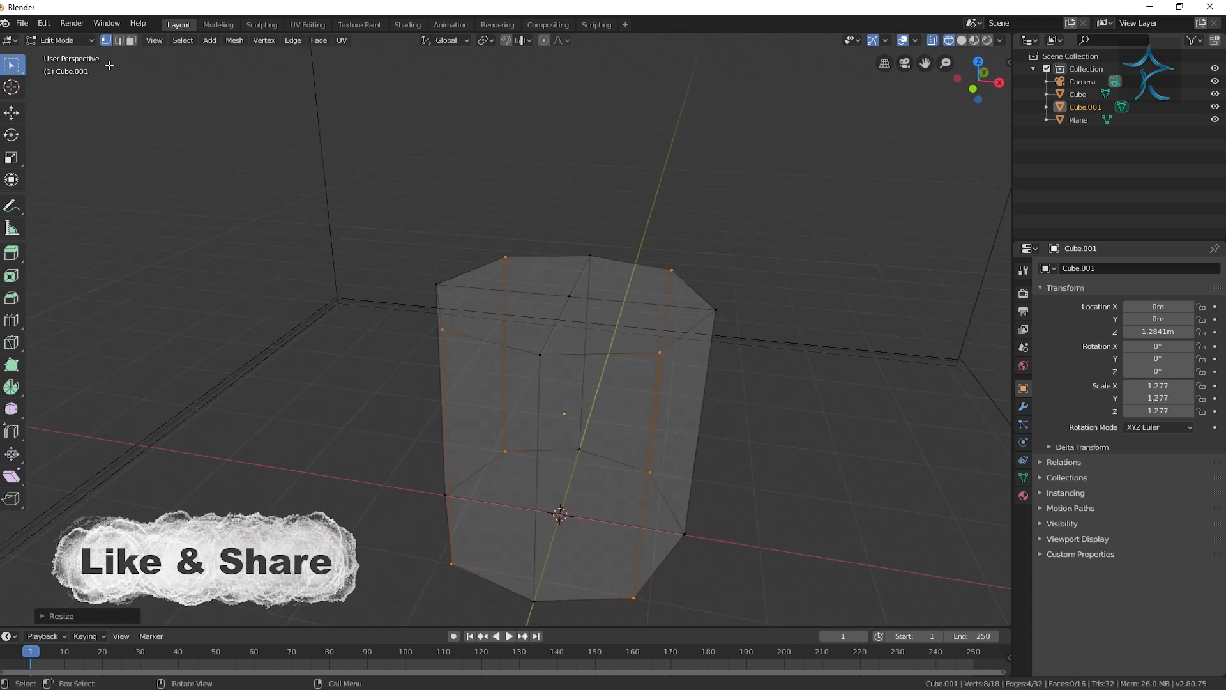
pyautogui.press('3')
pyautogui.click(619, 327)
pyautogui.keyDown('shift'); pyautogui.click(634, 281); pyautogui.keyUp('shift')
pyautogui.keyDown('shift'); pyautogui.click(526, 272); pyautogui.keyUp('shift')
pyautogui.keyDown('shift'); pyautogui.click(514, 322); pyautogui.keyUp('shift')
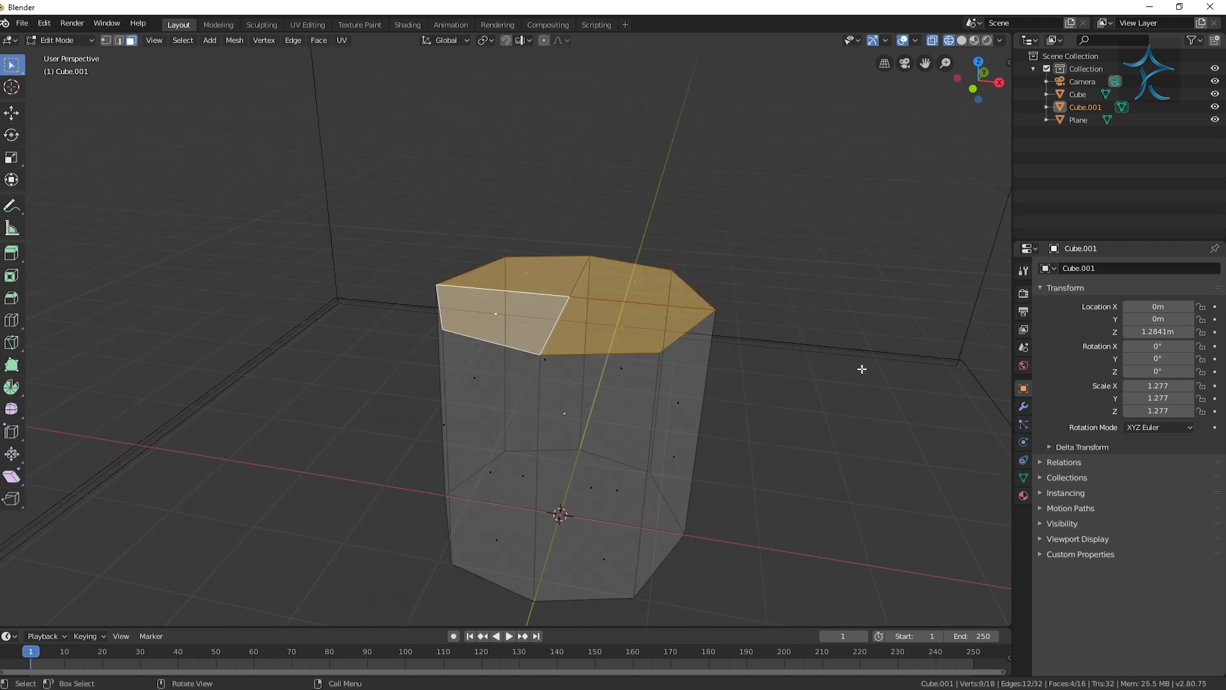
pyautogui.press('i')
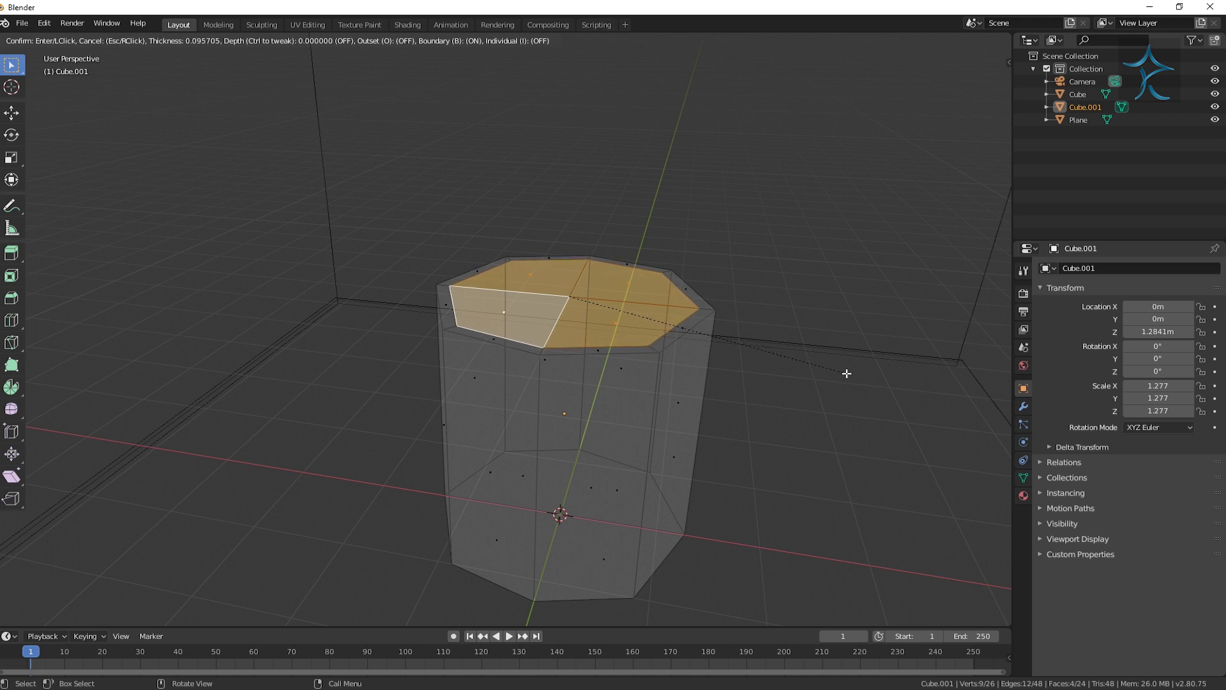
pyautogui.click(846, 373)
# Extrude the inset top faces down to just above the base and scale the cavity floor to about 0.81
pyautogui.press('KP_7')
pyautogui.press('KP_1')
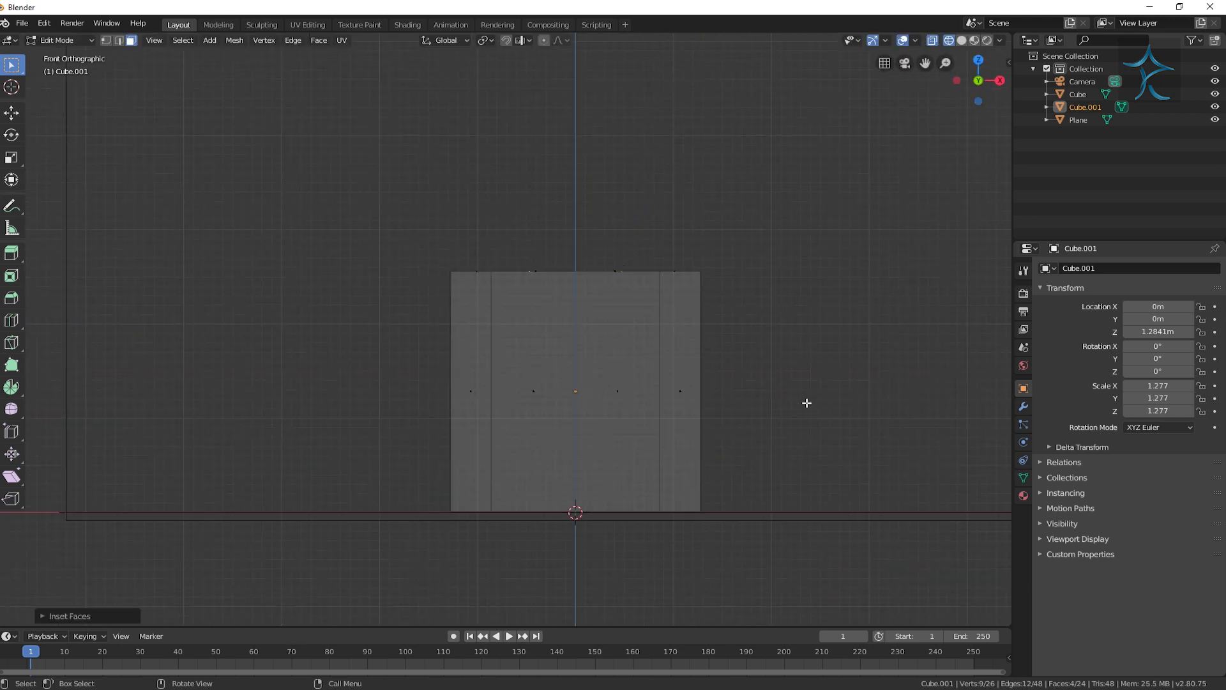
pyautogui.press('z')
pyautogui.click(12, 114)
pyautogui.press('e')
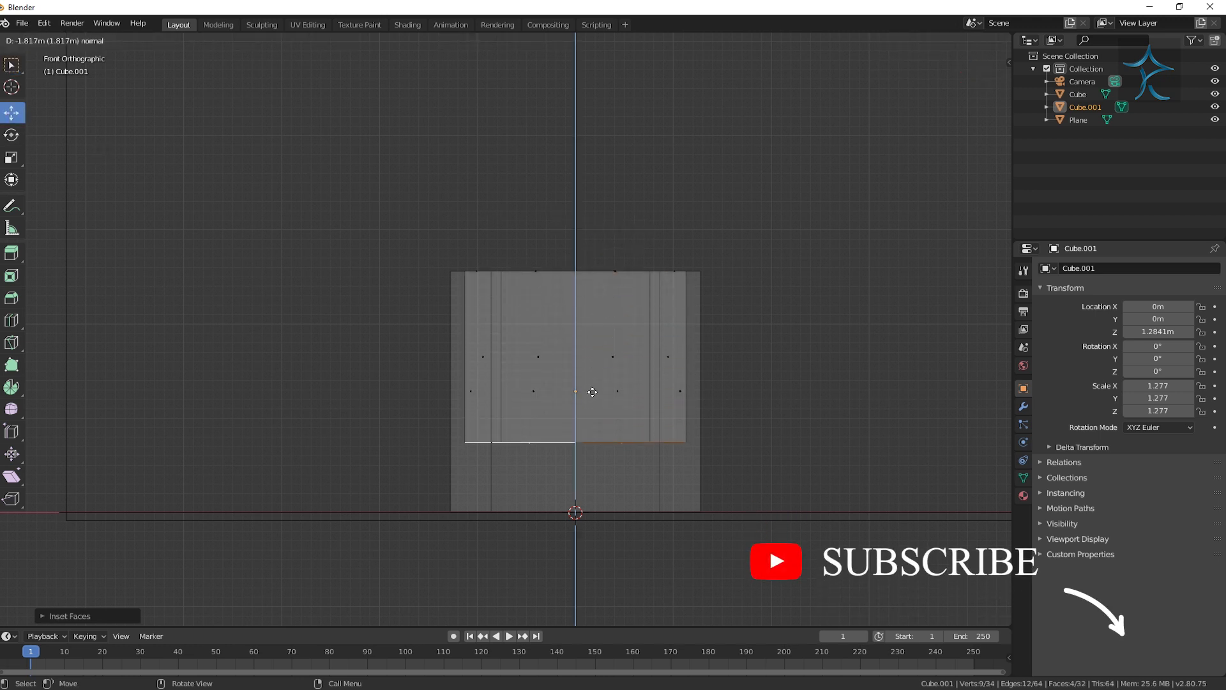
pyautogui.click(597, 413)
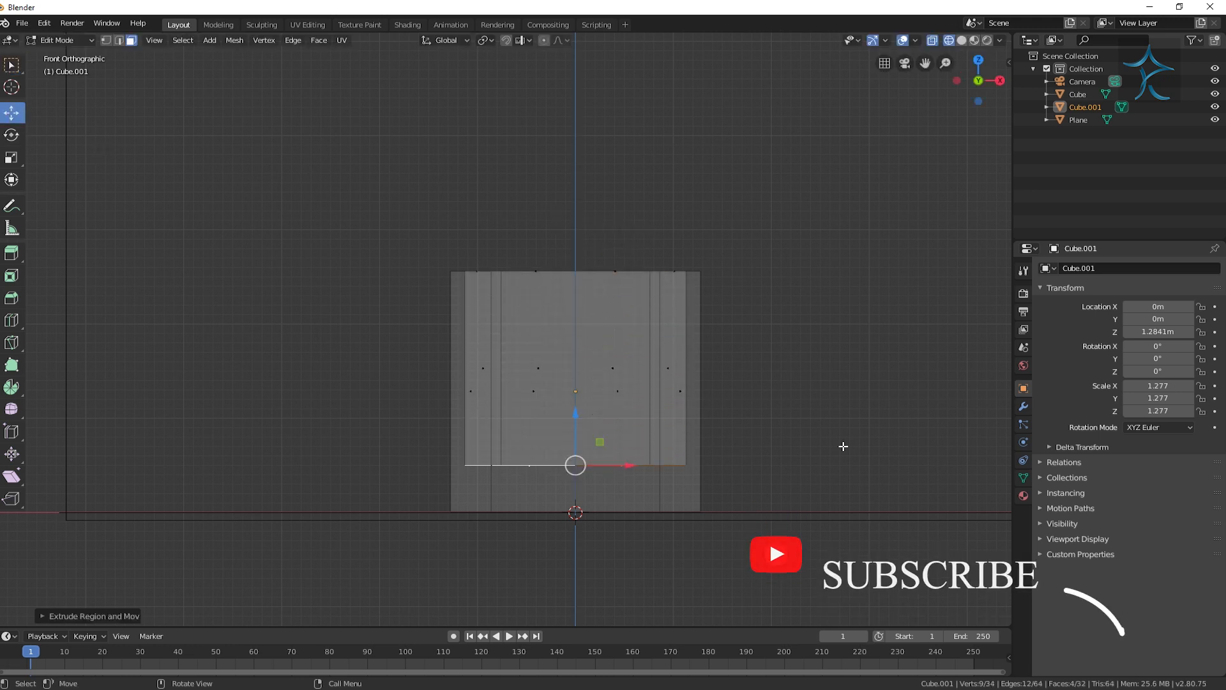
pyautogui.press('s')
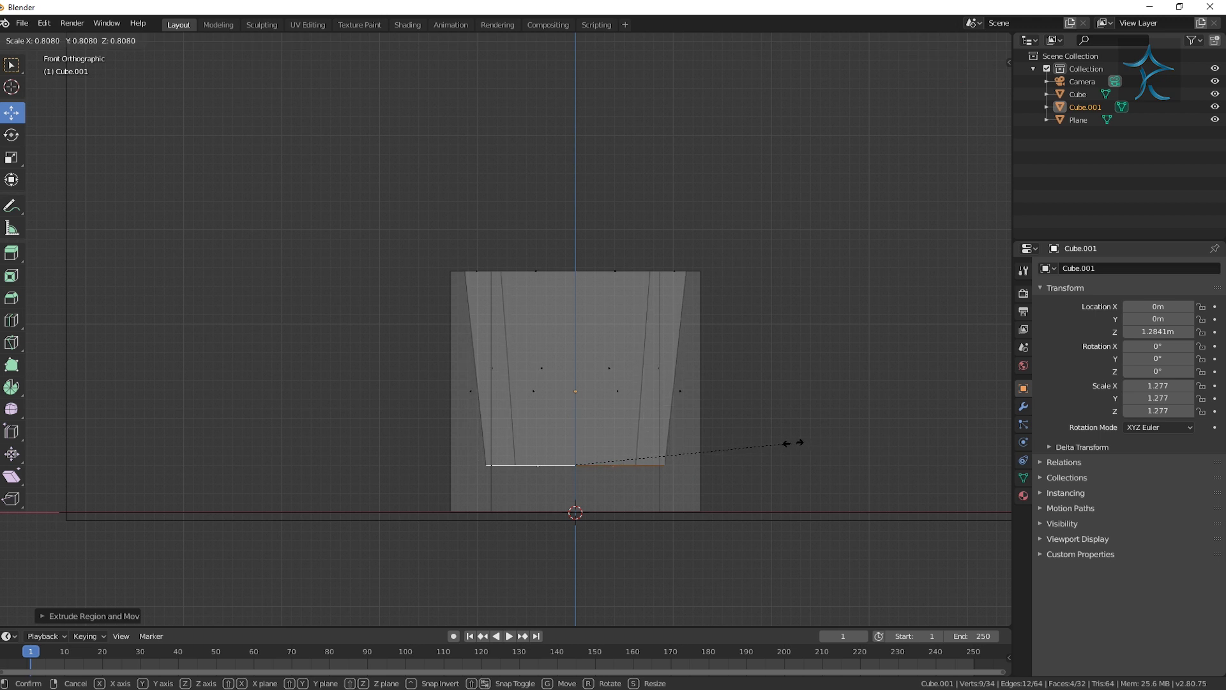
pyautogui.click(790, 443)
# Select the body's bottom faces and scale them to about 0.76 to taper the outer walls
pyautogui.click(748, 511)
pyautogui.moveTo(426, 495); pyautogui.dragTo(816, 569)
pyautogui.press('s')
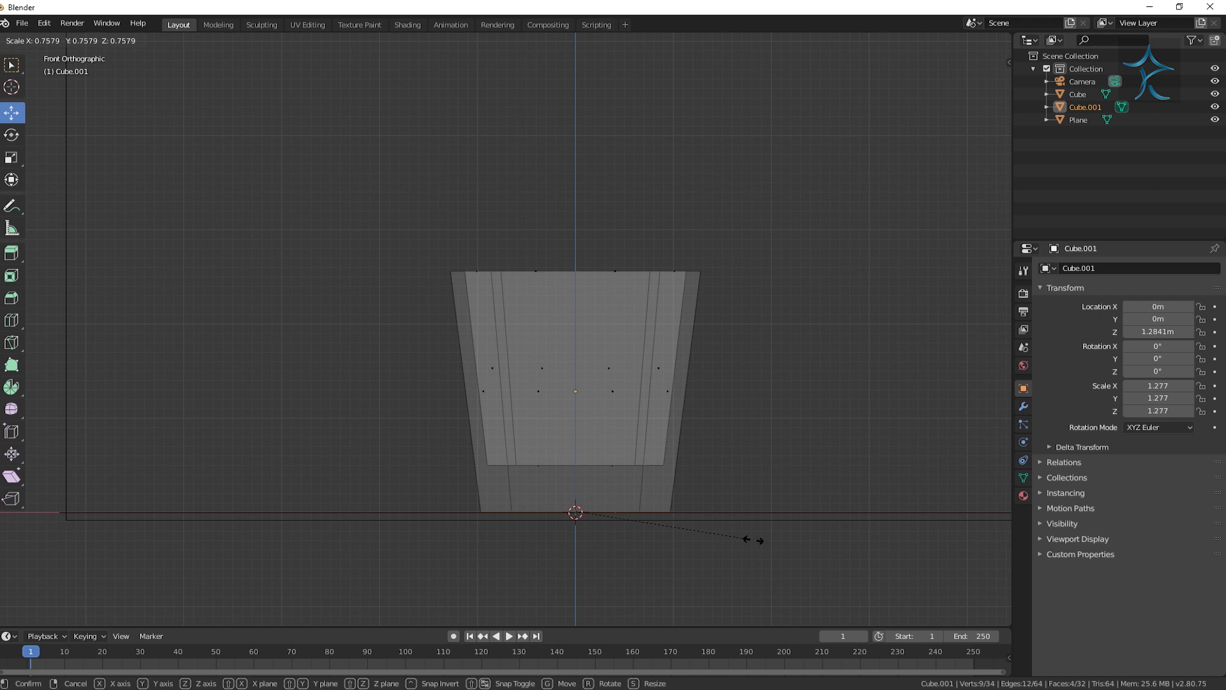
pyautogui.click(754, 540)
# Inset the bottom faces and extrude them upward about 0.25 m into the base to form a recess
pyautogui.moveTo(711, 556); pyautogui.dragTo(792, 522, button='middle')
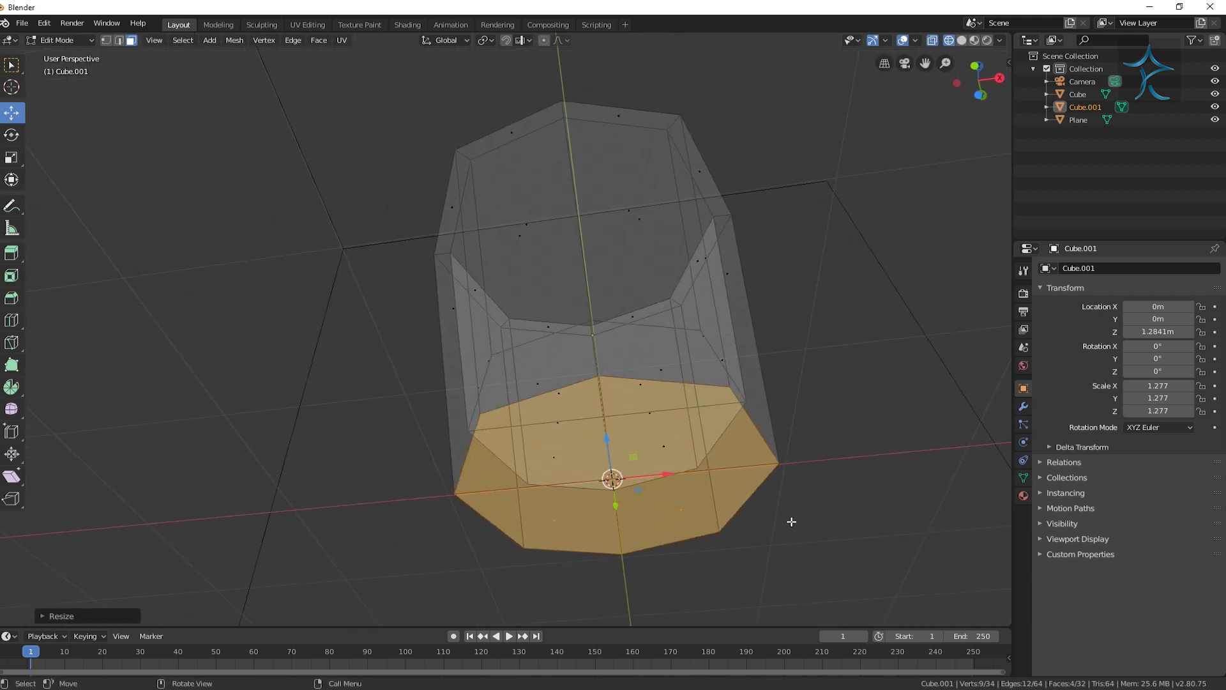
pyautogui.press('i')
pyautogui.click(805, 536)
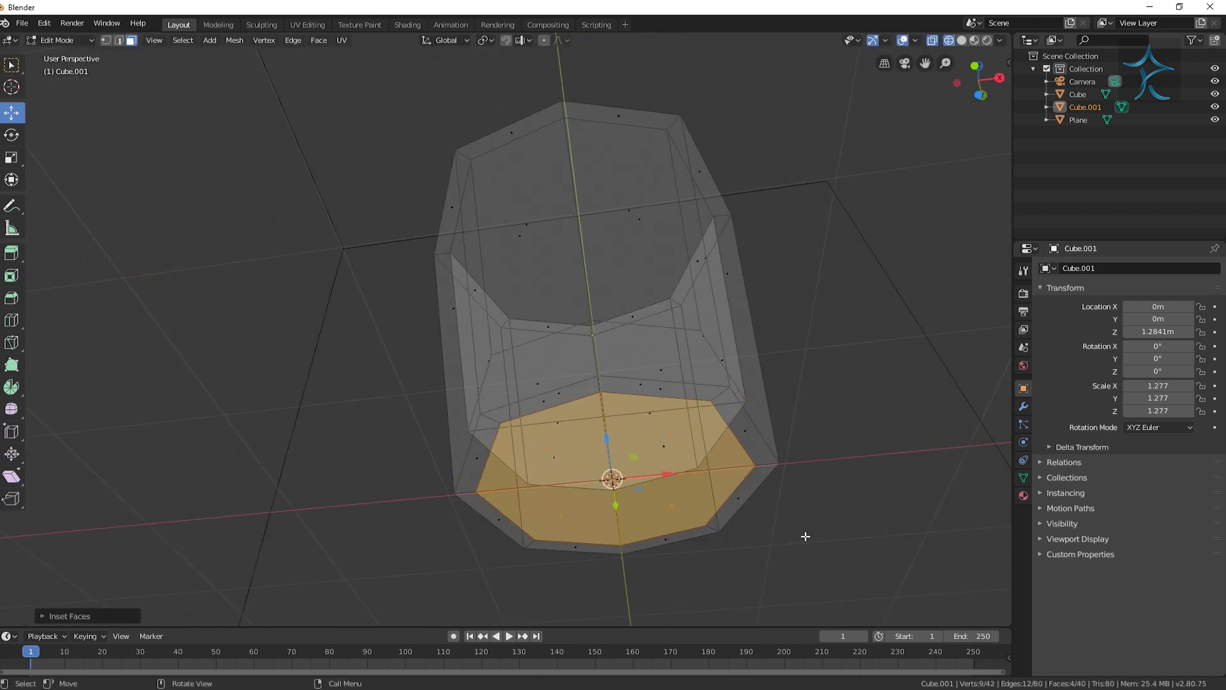
pyautogui.press('KP_1')
pyautogui.press('e')
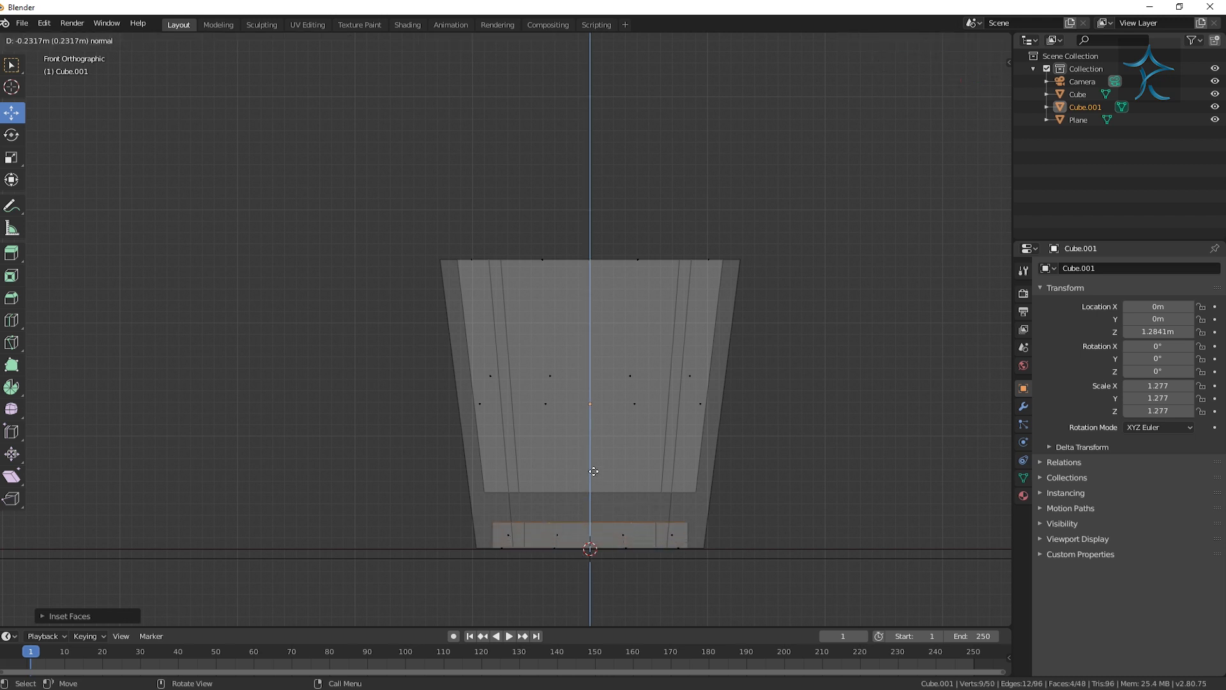
pyautogui.click(594, 467)
# Leave Edit Mode for the cup and display the scene in solid shading
pyautogui.moveTo(594, 467); pyautogui.dragTo(722, 476, button='middle')
pyautogui.press('Tab')
pyautogui.press('z')
pyautogui.click(767, 408)
pyautogui.moveTo(734, 435); pyautogui.dragTo(830, 421, button='middle')
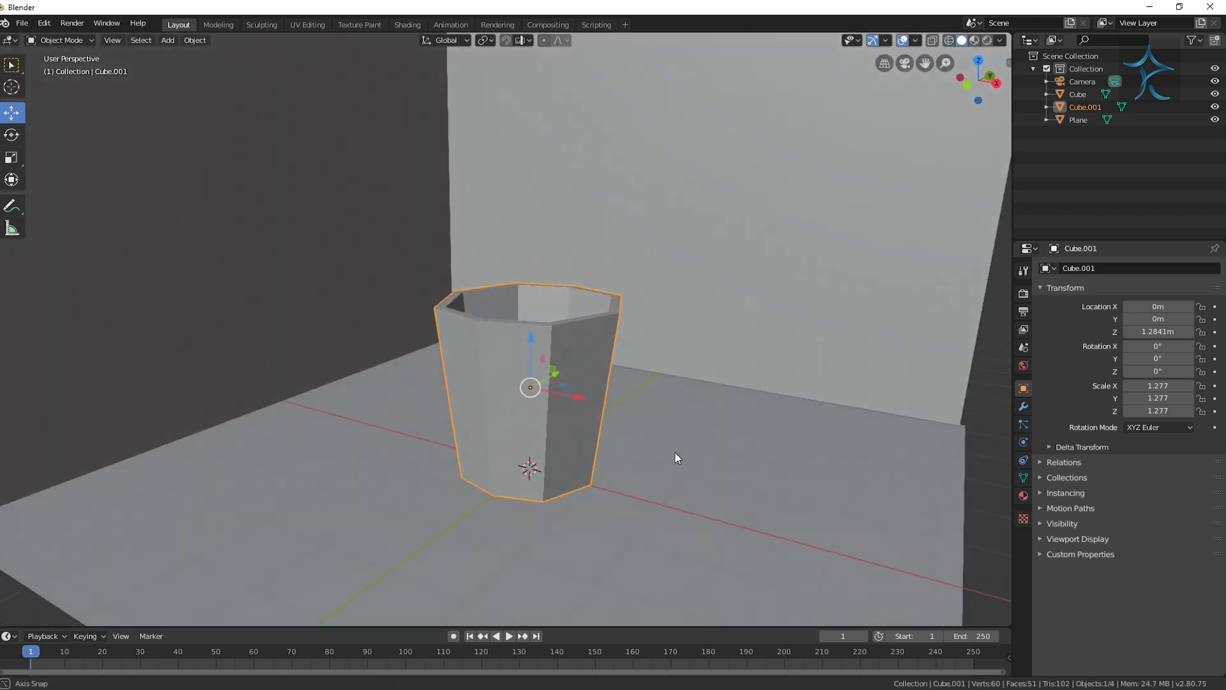
# Add a Subdivision Surface modifier to the cup with 4 viewport and 3 render subdivisions
pyautogui.click(1022, 407)
pyautogui.click(1124, 267)
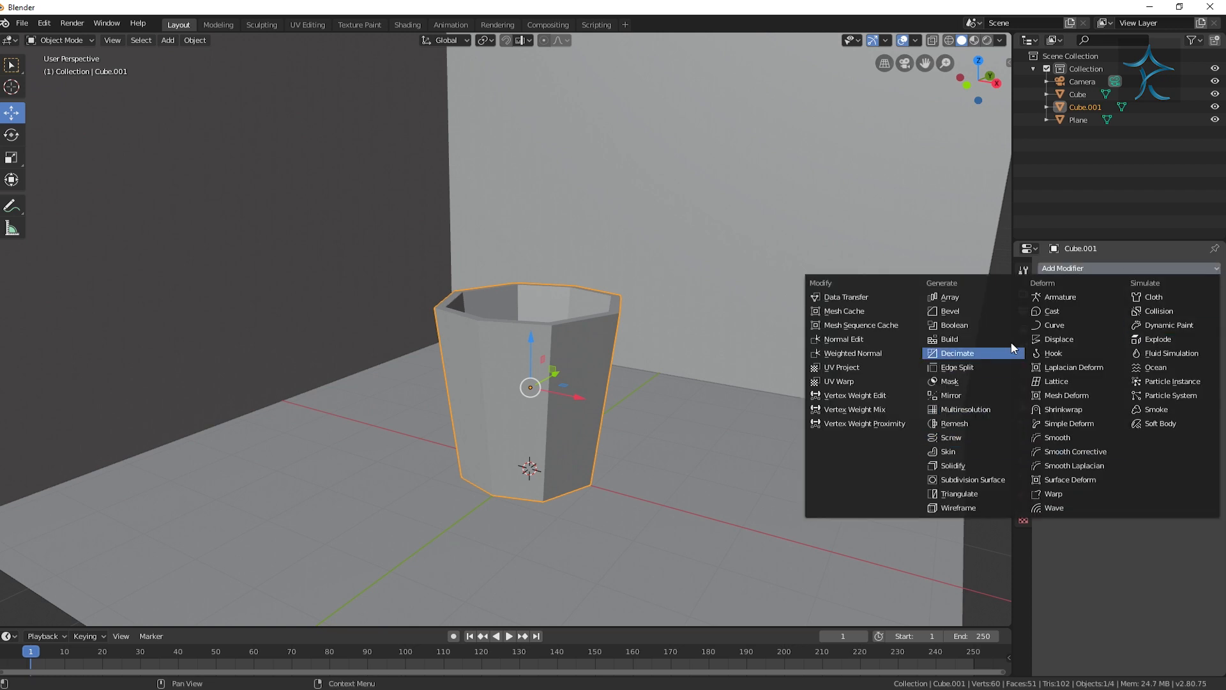
pyautogui.click(999, 480)
pyautogui.scroll(2, 563, 457)
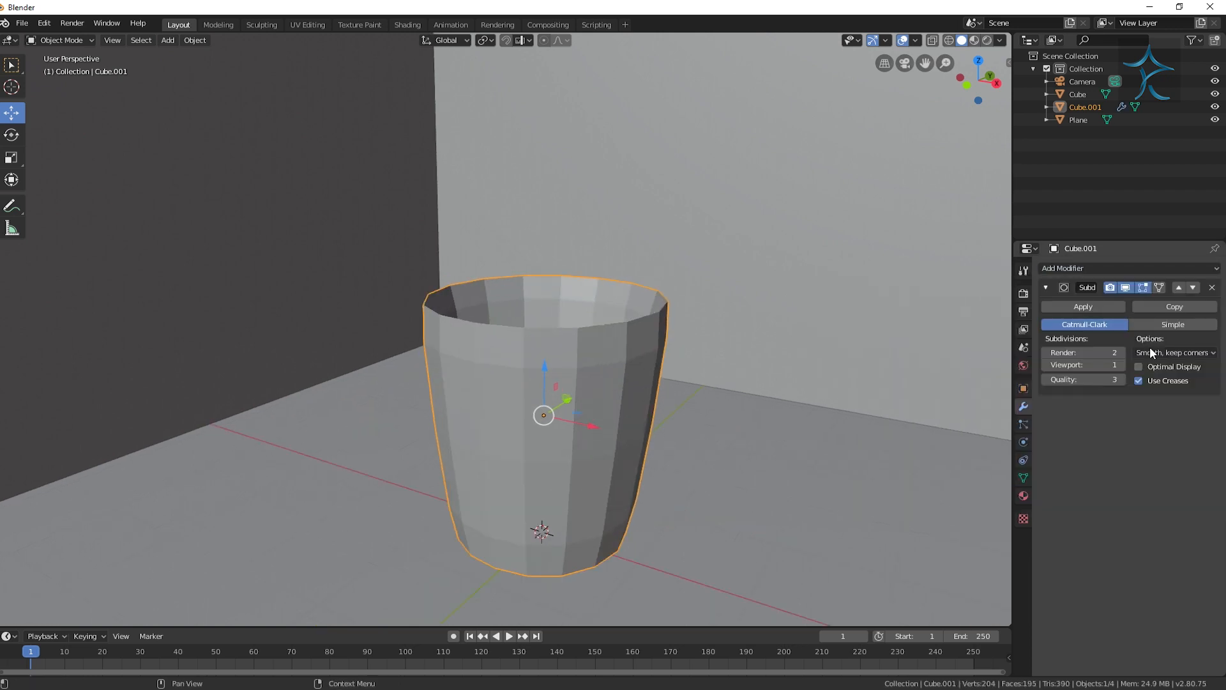
pyautogui.click(1121, 365)
pyautogui.click(1121, 364)
pyautogui.click(1120, 364)
pyautogui.click(1120, 353)
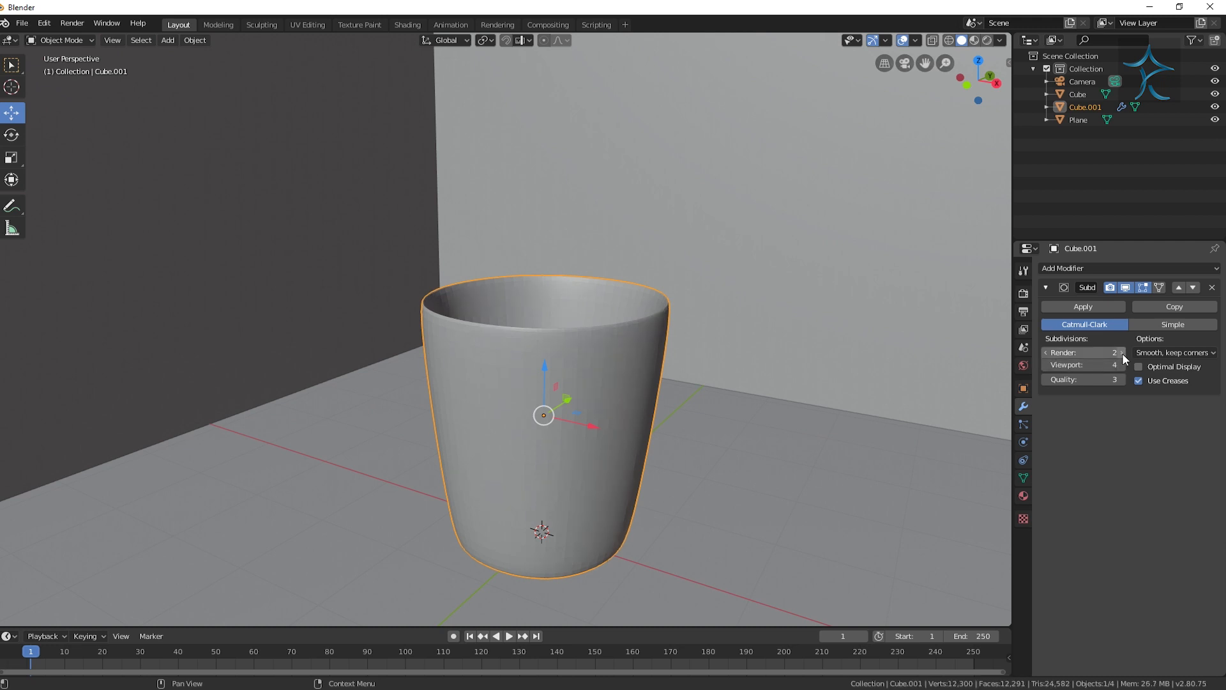
# Add a loop cut around the cup's outer wall and slide it up close to the rim
pyautogui.moveTo(622, 300); pyautogui.dragTo(637, 364, button='middle')
pyautogui.press('Tab')
pyautogui.hotkey('ctrl', 'r')
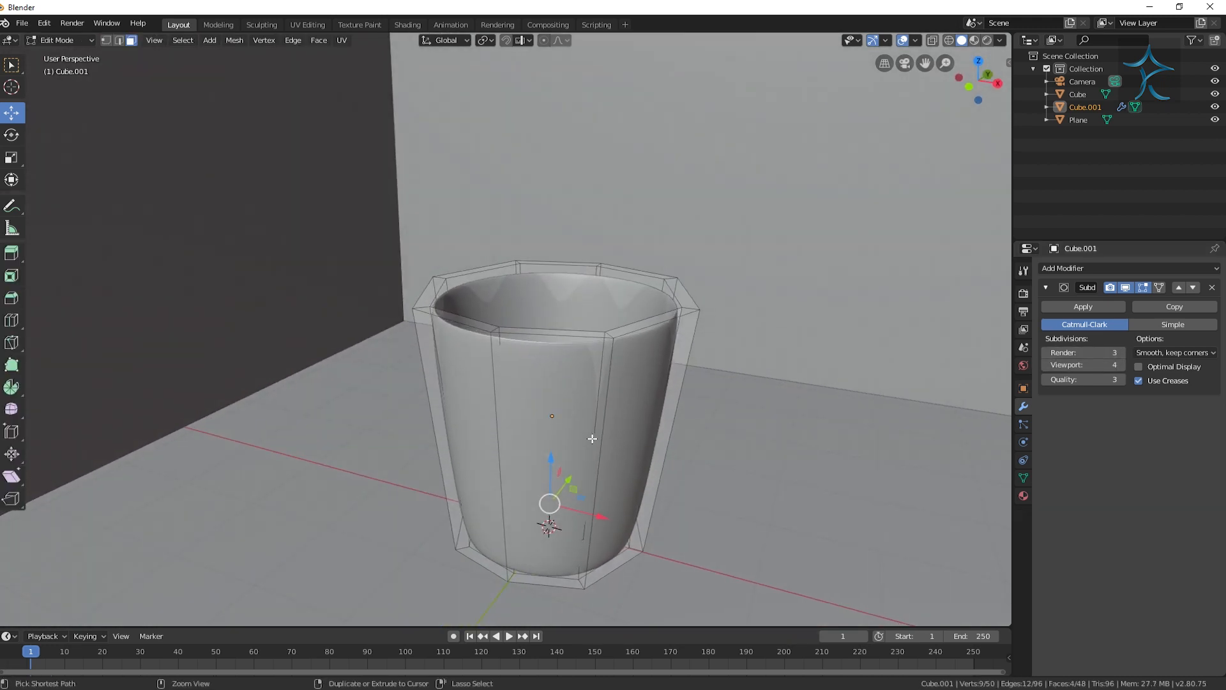
pyautogui.click(600, 447)
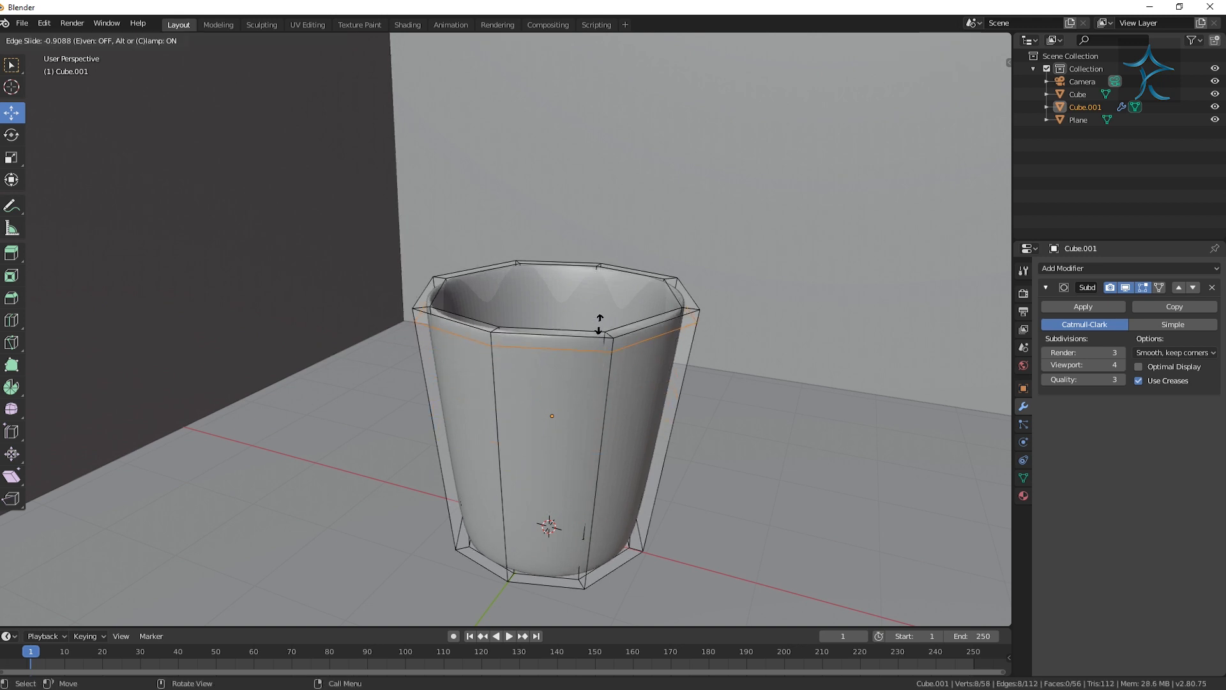
pyautogui.click(599, 322)
# Add a loop cut around the cup's inner wall
pyautogui.moveTo(630, 370); pyautogui.dragTo(631, 468, button='middle')
pyautogui.hotkey('ctrl', 'r')
pyautogui.click(650, 369)
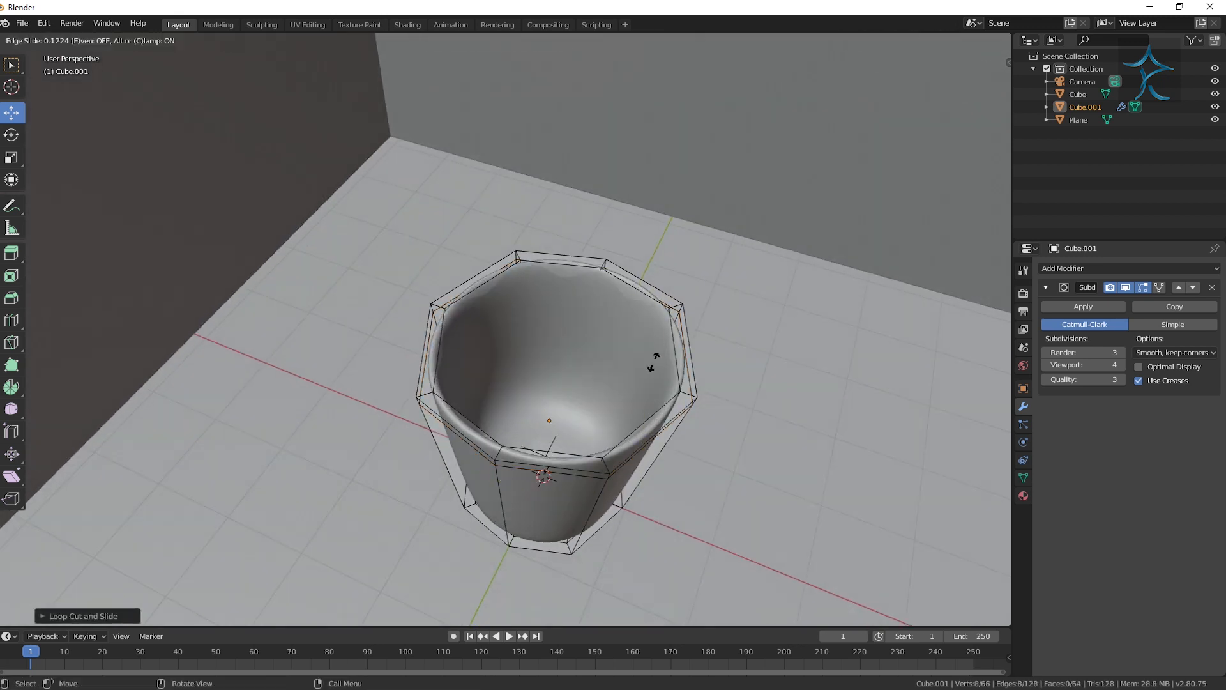
pyautogui.click(661, 348)
# In a wireframe front view, move the inner wall's edge loop up along Z by about 0.32 m
pyautogui.press('KP_1')
pyautogui.press('z')
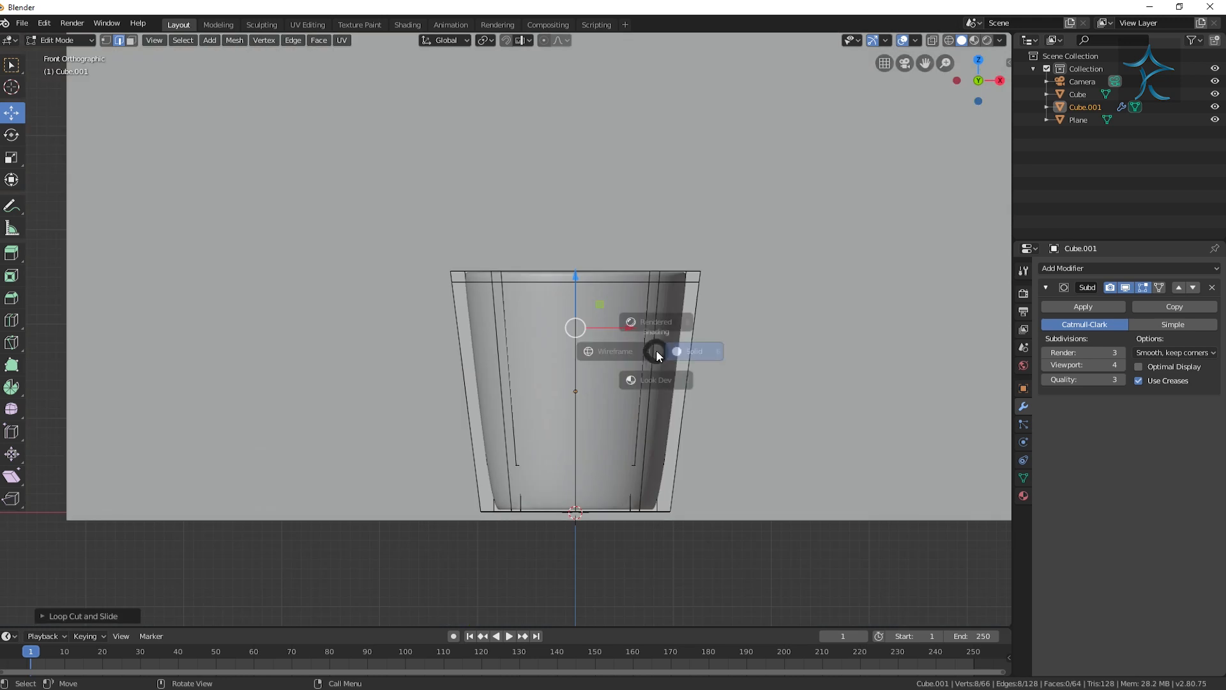
pyautogui.click(525, 355)
pyautogui.scroll(3, 656, 373)
pyautogui.press('g')
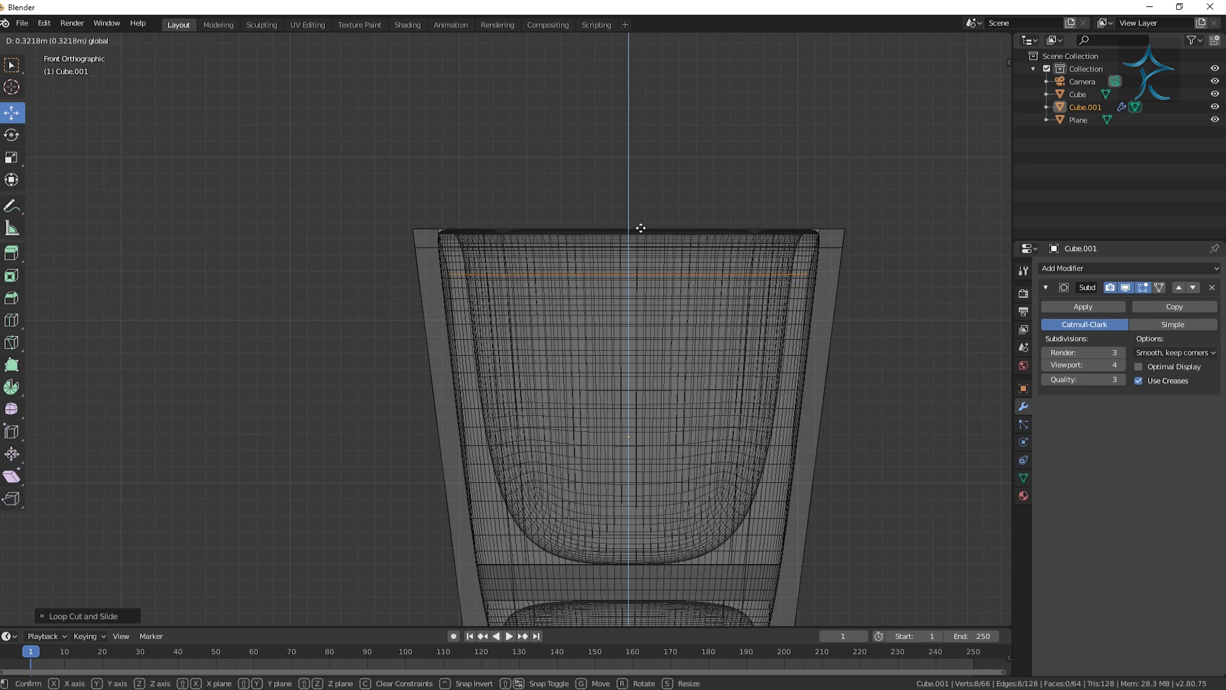
pyautogui.click(641, 231)
# Try adding a loop cut around the lower part of the cup's outer wall
pyautogui.hotkey('ctrl', 'r')
pyautogui.click(763, 434)
pyautogui.click(767, 489)
# Save the scene in the projects folder as "glass 2.blend"
pyautogui.hotkey('ctrl', 's')
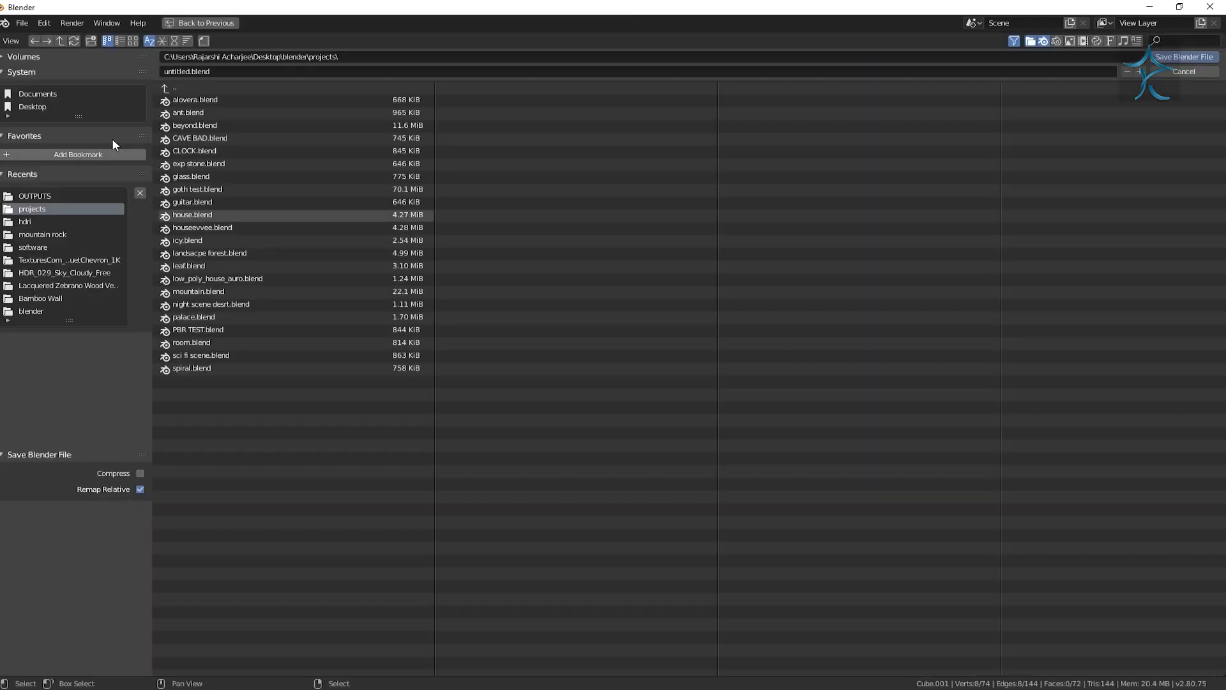
pyautogui.click(185, 71)
pyautogui.write('2')
pyautogui.press('Return')
pyautogui.scroll(-3, 845, 489)
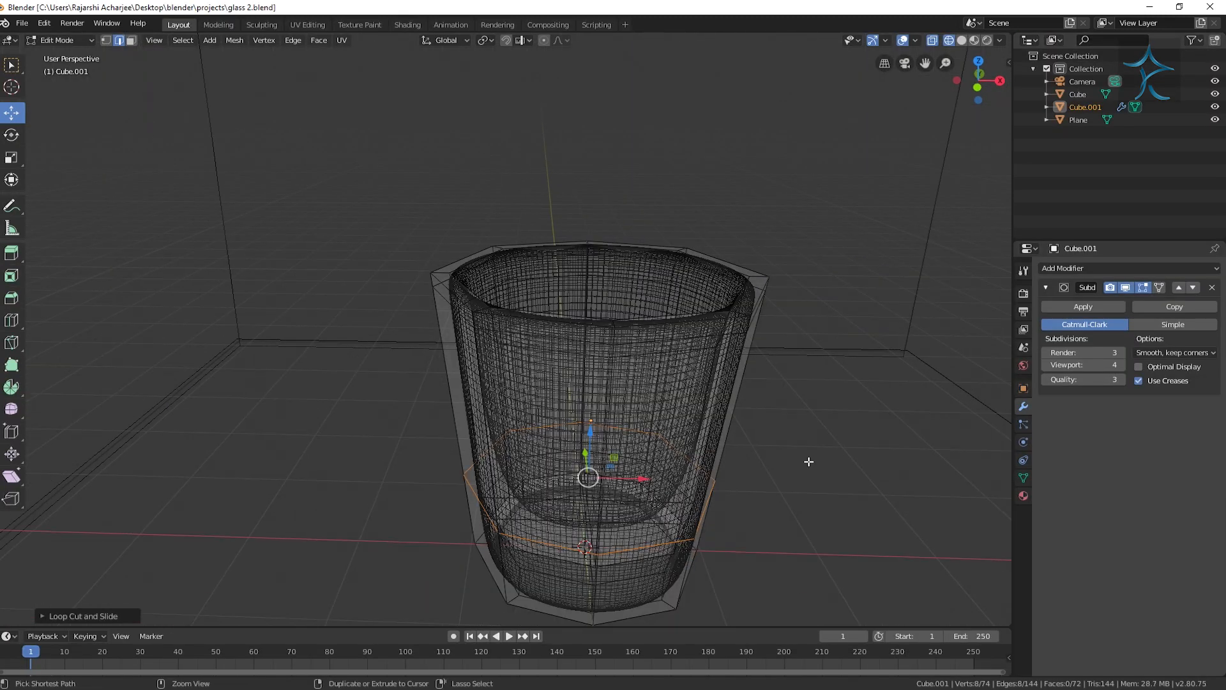
# Undo the loop cut around the lower outer wall and stay in Edit Mode on the cup
pyautogui.moveTo(807, 460); pyautogui.dragTo(795, 506, button='middle')
pyautogui.hotkey('ctrl', 'r')
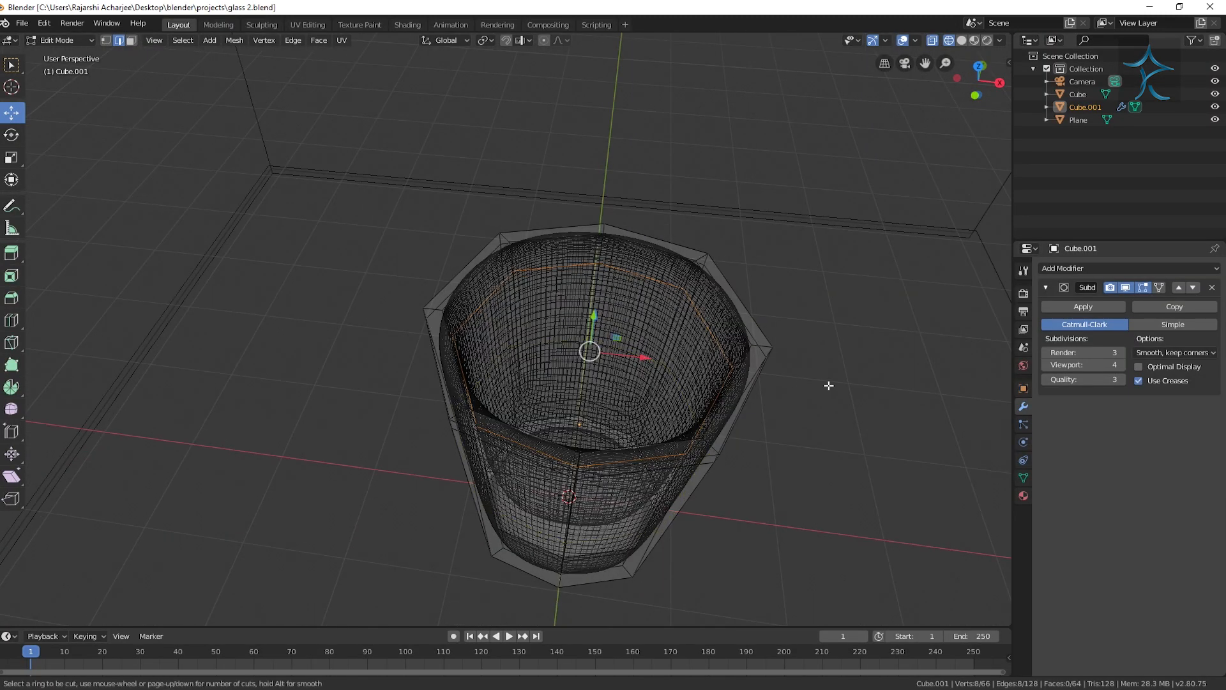
pyautogui.press('Tab')
pyautogui.press('Tab')
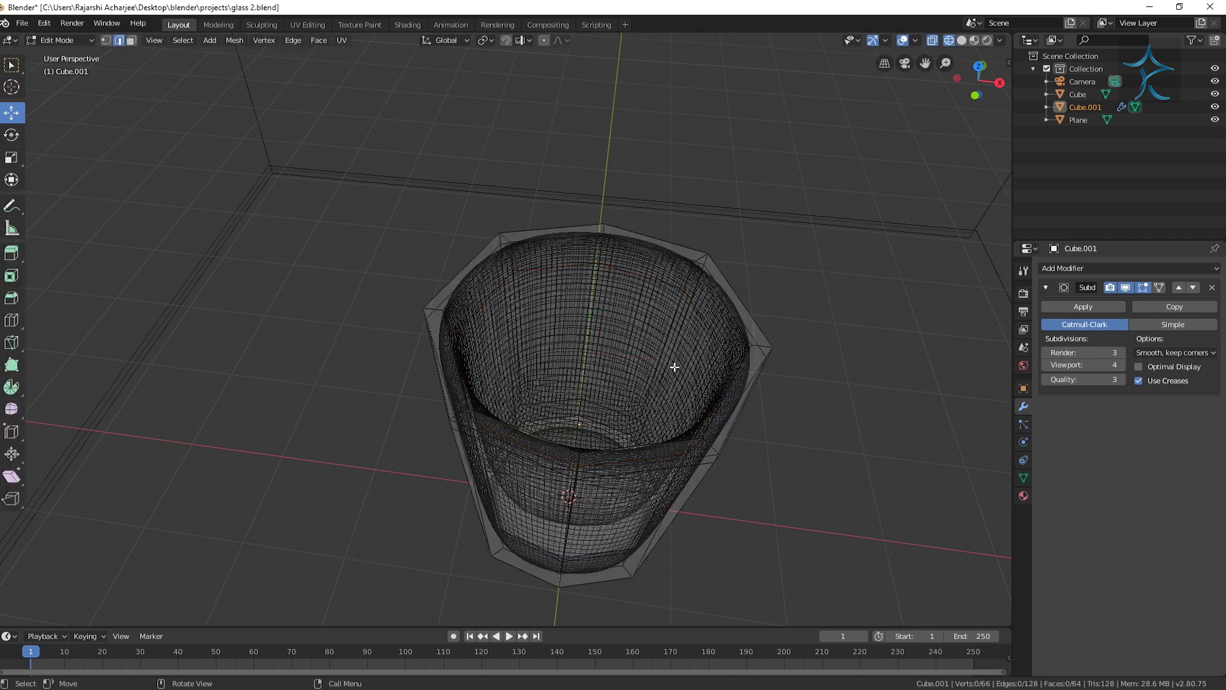
# Add a loop cut around the lower part of the cup's inner wall and scale the new edge loop in front view
pyautogui.hotkey('ctrl', 'r')
pyautogui.click(667, 335)
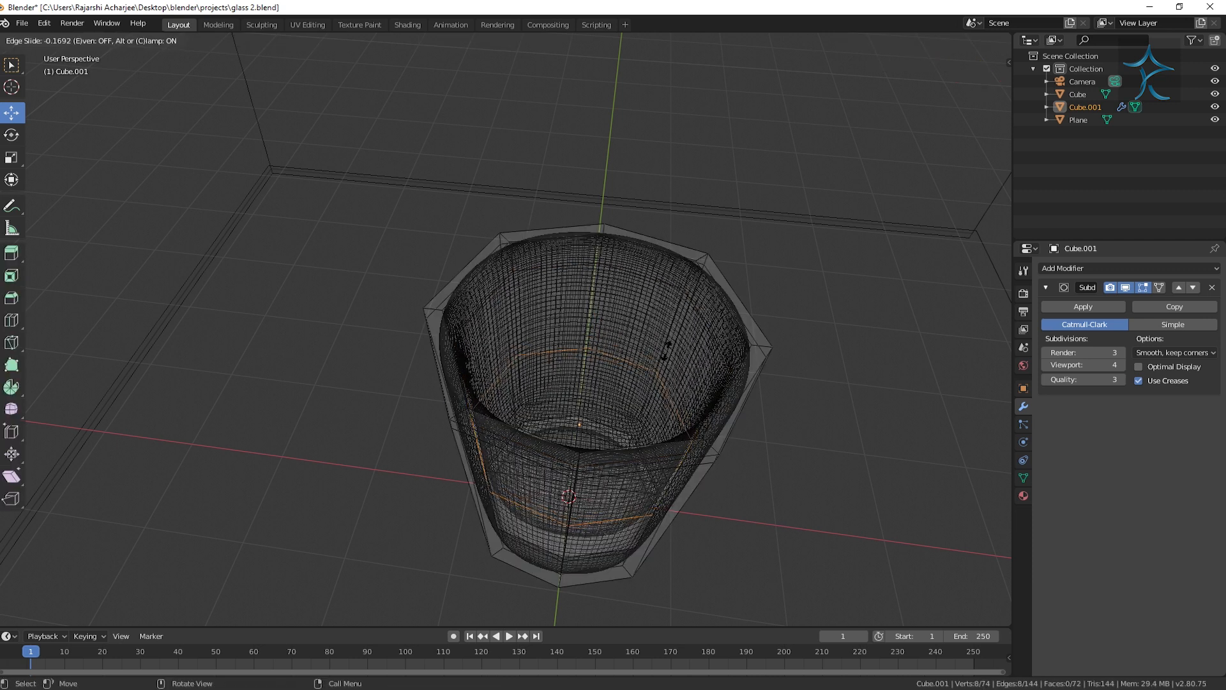
pyautogui.click(666, 390)
pyautogui.press('KP_1')
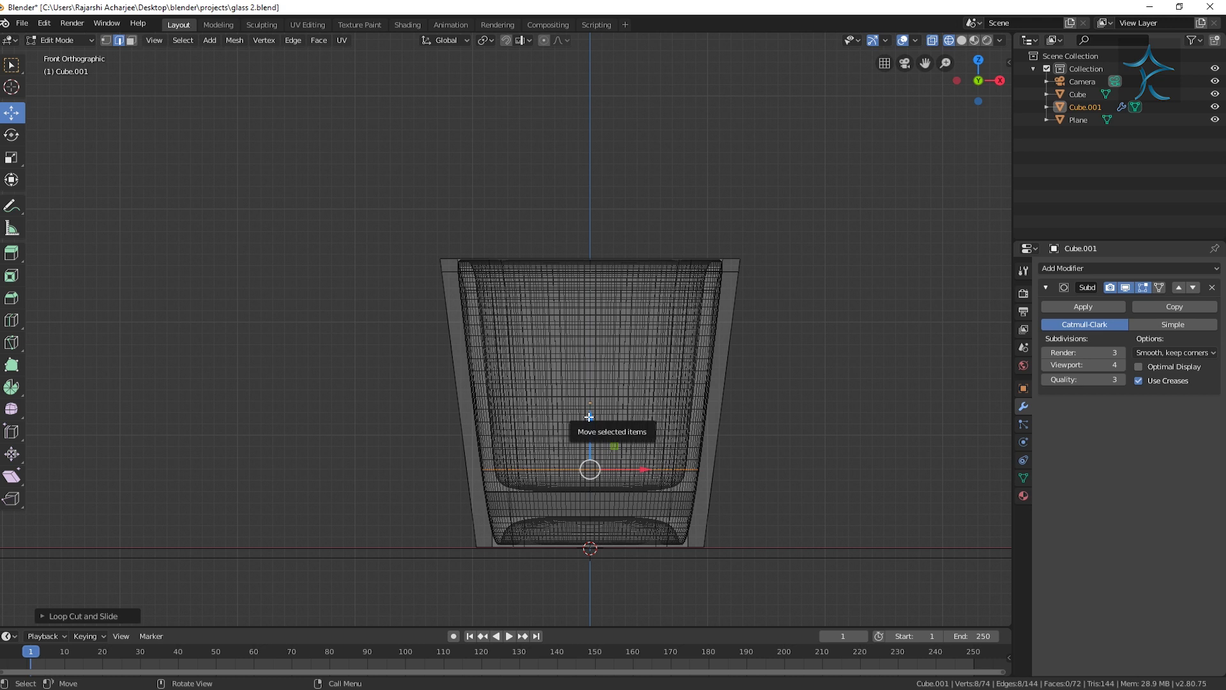
pyautogui.press('s')
pyautogui.click(794, 467)
# Switch the viewport to solid shading, inspect the cup's shape and return to Object Mode
pyautogui.moveTo(807, 465); pyautogui.dragTo(773, 457, button='middle')
pyautogui.press('z')
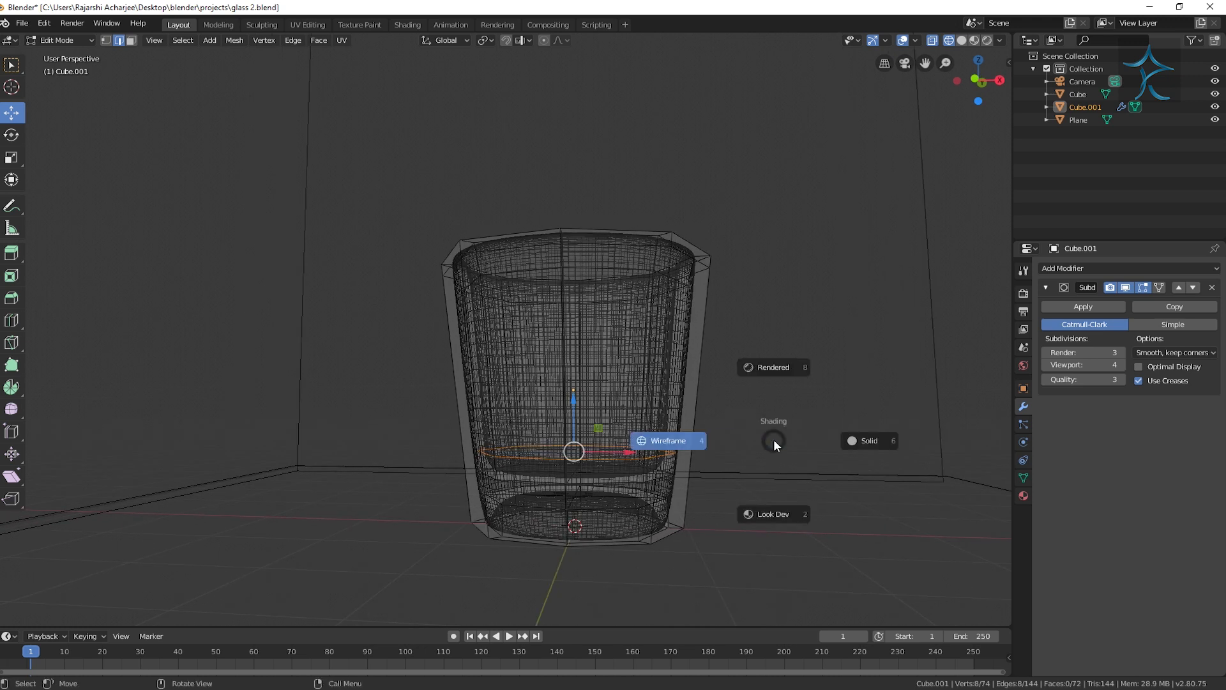
pyautogui.click(862, 440)
pyautogui.moveTo(810, 375)
pyautogui.mouseDown(button='middle')
pyautogui.moveTo(744, 471)
pyautogui.moveTo(695, 419)
pyautogui.moveTo(692, 479)
pyautogui.moveTo(706, 487)
pyautogui.moveTo(740, 425)
pyautogui.mouseUp(button='middle')
pyautogui.scroll(2, 696, 419)
pyautogui.scroll(2, 641, 426)
pyautogui.scroll(-2, 641, 425)
pyautogui.scroll(-3, 684, 419)
pyautogui.press('Tab')
pyautogui.moveTo(640, 353); pyautogui.dragTo(591, 380, button='middle')
# In the Shading workspace, create a new material for the cup and delete its Principled BSDF node
pyautogui.click(407, 24)
pyautogui.scroll(5, 645, 212)
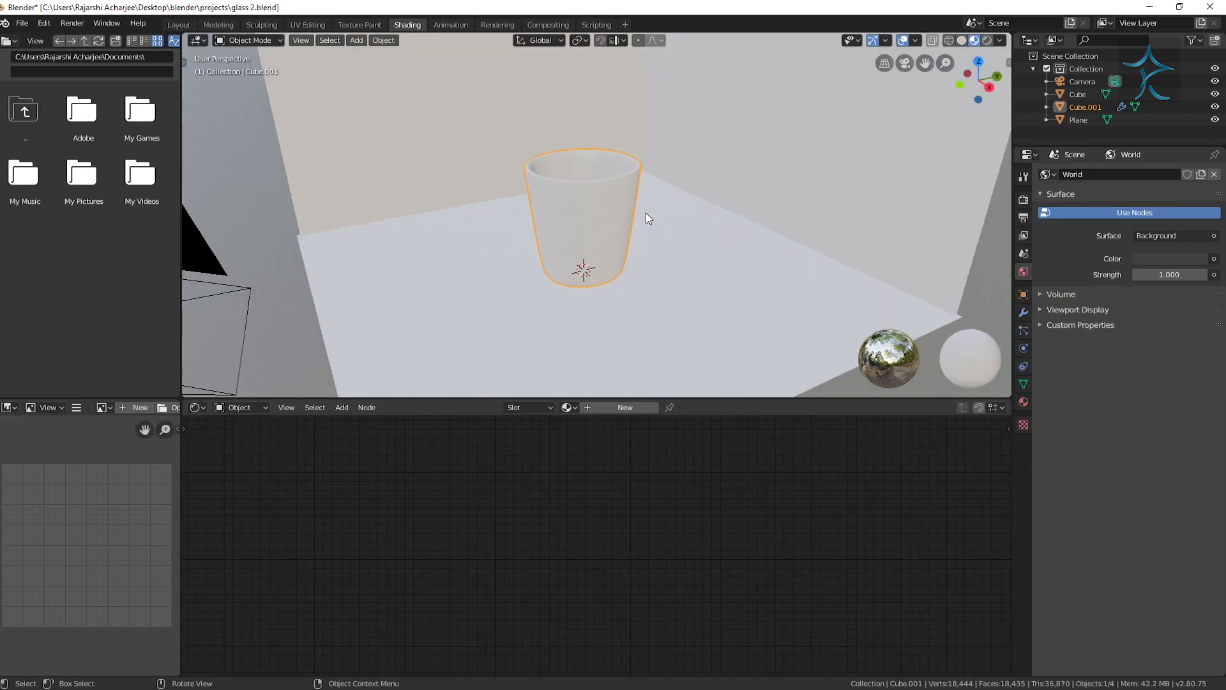
pyautogui.click(616, 407)
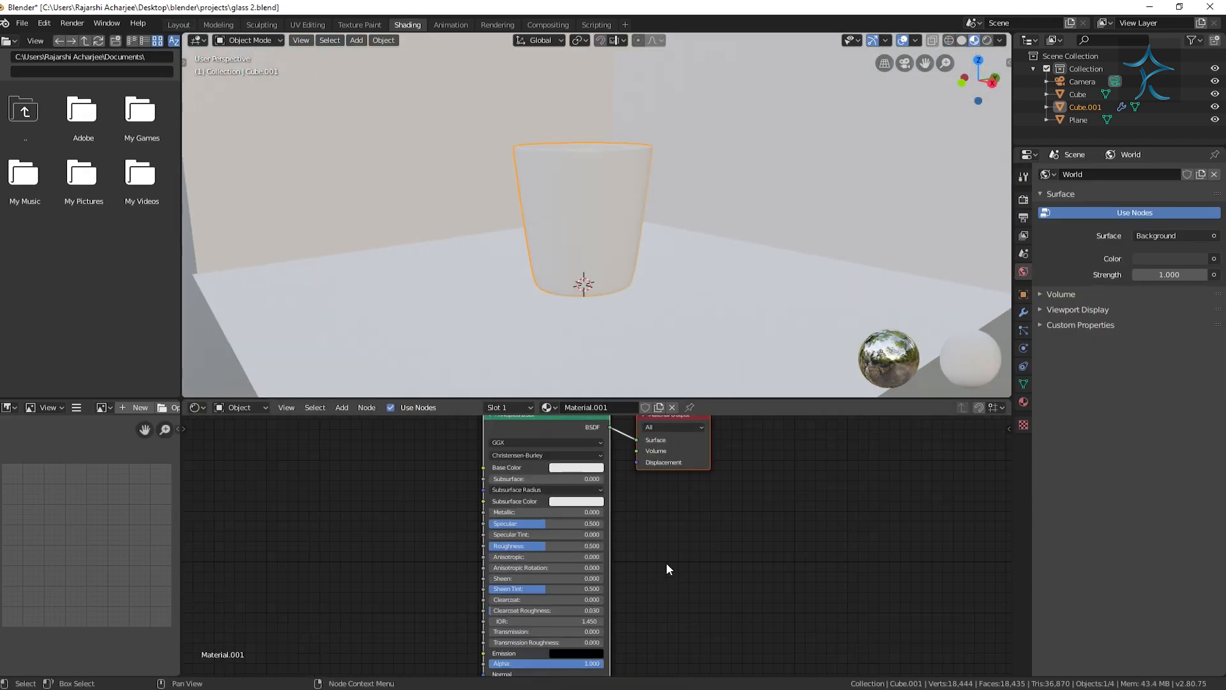
pyautogui.press('Home')
pyautogui.click(564, 487)
pyautogui.press('x')
# Add Glass BSDF, Glossy BSDF and Mix Shader nodes to the cup's material
pyautogui.hotkey('shift', 'a')
pyautogui.moveTo(483, 551)
pyautogui.click(565, 398)
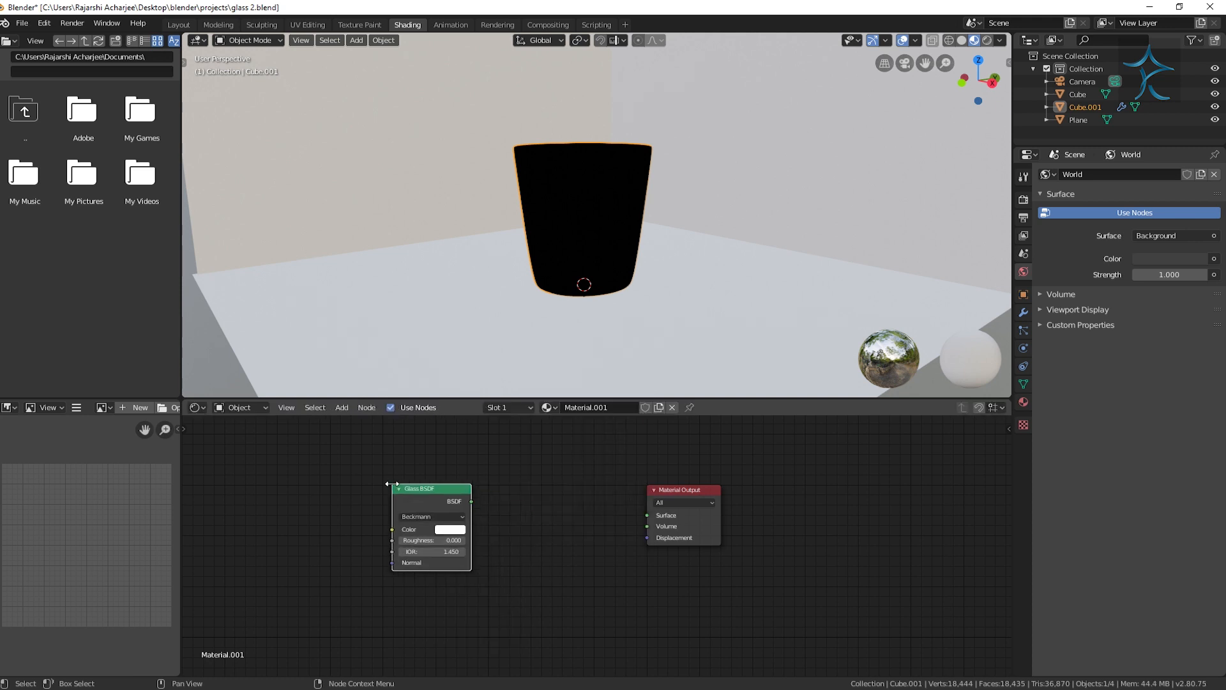
pyautogui.click(500, 587)
pyautogui.hotkey('shift', 'a')
pyautogui.moveTo(501, 588)
pyautogui.click(638, 444)
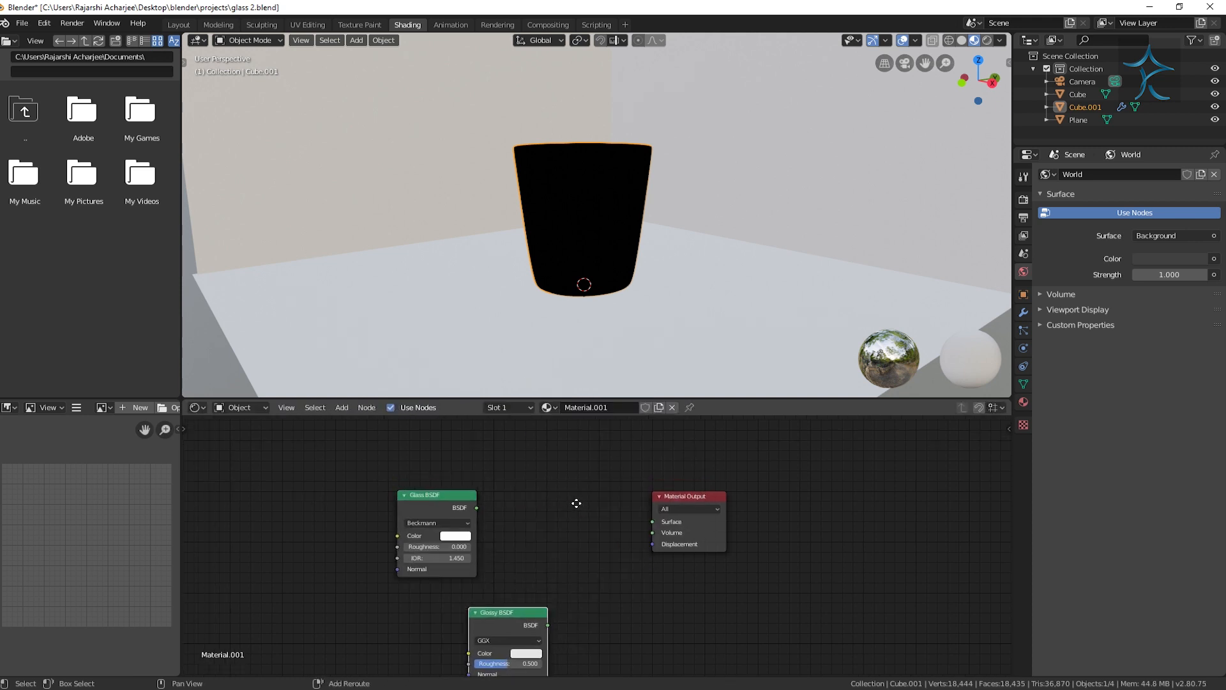
pyautogui.hotkey('shift', 'a')
pyautogui.click(638, 489)
pyautogui.click(590, 530)
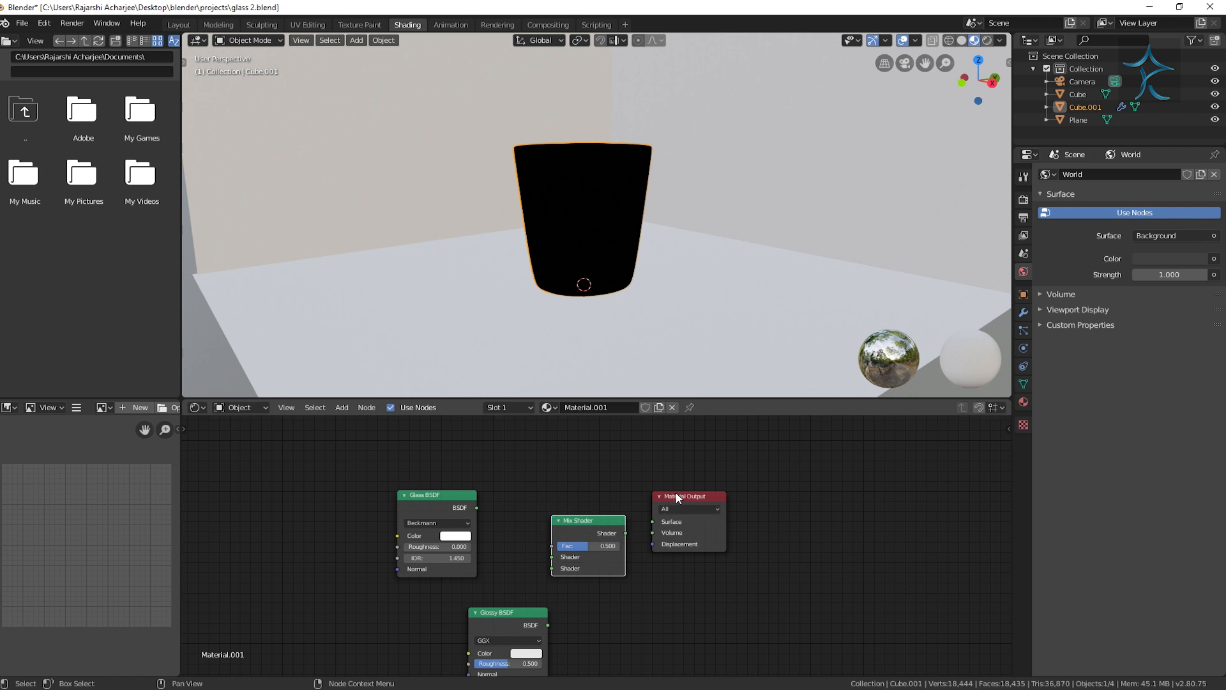
# Arrange the nodes and connect Glass and Glossy BSDF to the Mix Shader's two shader inputs and its output to the Material Output's Surface
pyautogui.moveTo(676, 495); pyautogui.dragTo(739, 503)
pyautogui.moveTo(615, 522); pyautogui.dragTo(642, 524)
pyautogui.moveTo(749, 517); pyautogui.dragTo(735, 521)
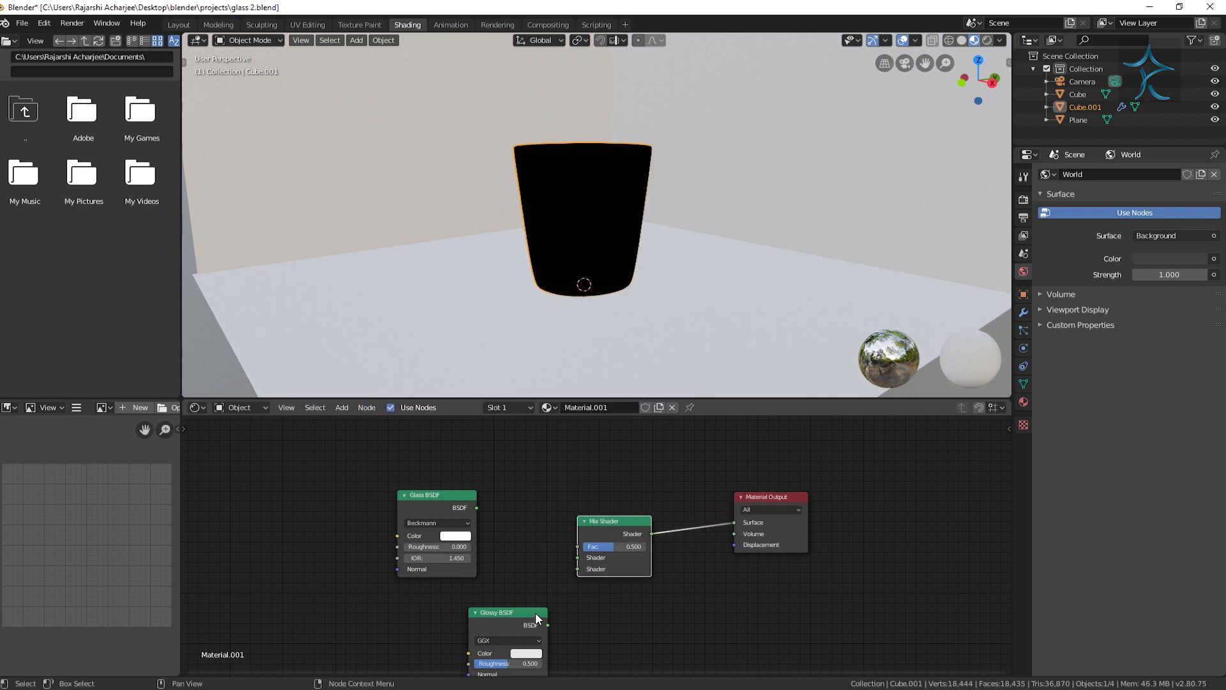
pyautogui.moveTo(535, 615); pyautogui.dragTo(464, 612)
pyautogui.moveTo(583, 569); pyautogui.dragTo(578, 568)
pyautogui.moveTo(477, 507); pyautogui.dragTo(578, 558)
pyautogui.moveTo(636, 451); pyautogui.dragTo(650, 467, button='middle')
# Add a Layer Weight node, connect its Fresnel output to the Mix Shader's Fac and set Blend to 0.1
pyautogui.hotkey('shift', 'a')
pyautogui.moveTo(511, 430)
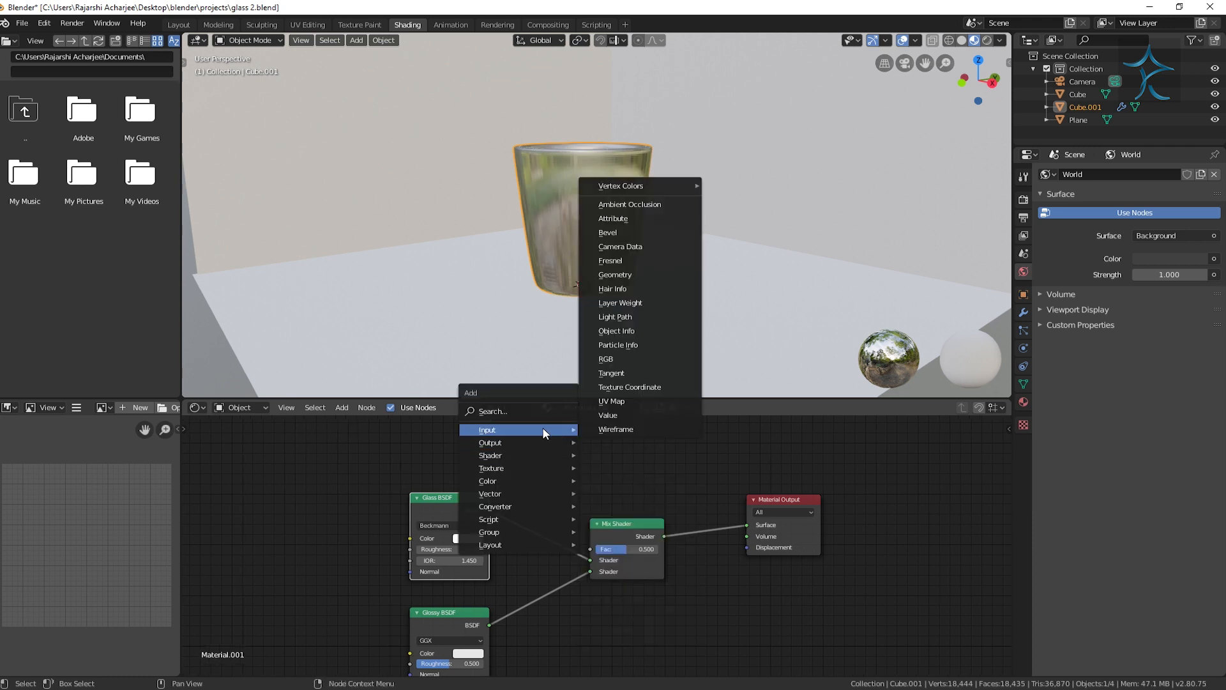
pyautogui.click(652, 308)
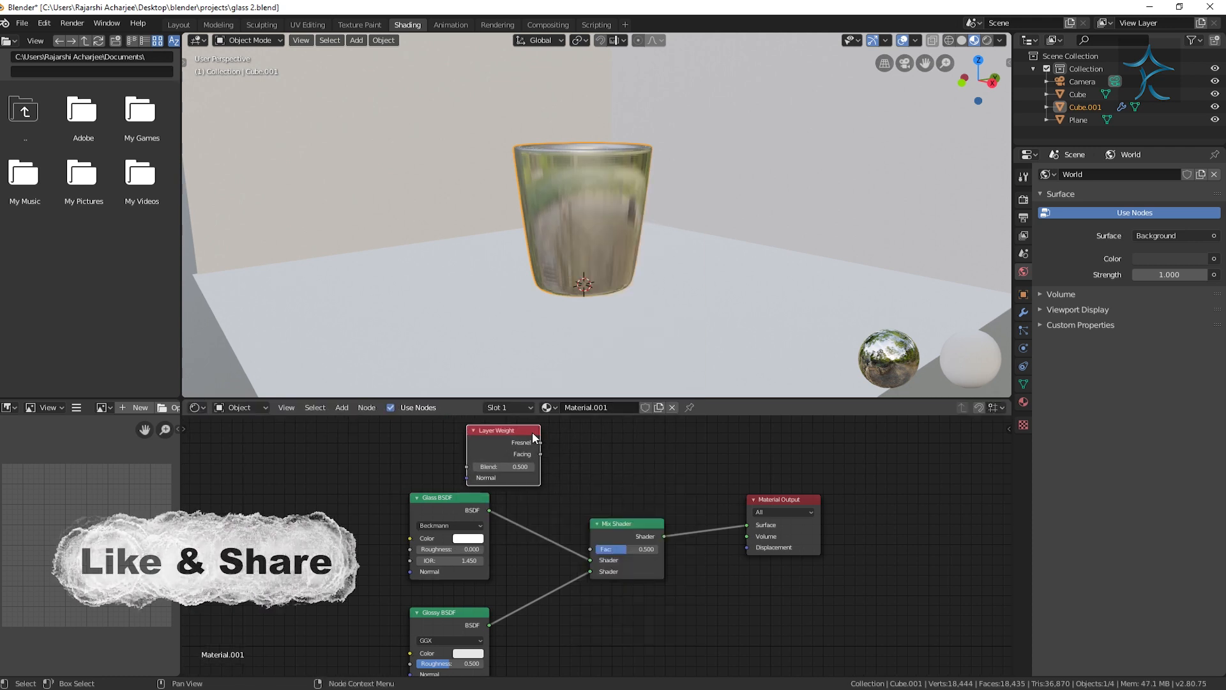
pyautogui.moveTo(584, 541); pyautogui.dragTo(590, 548)
pyautogui.click(508, 466)
pyautogui.write('0.')
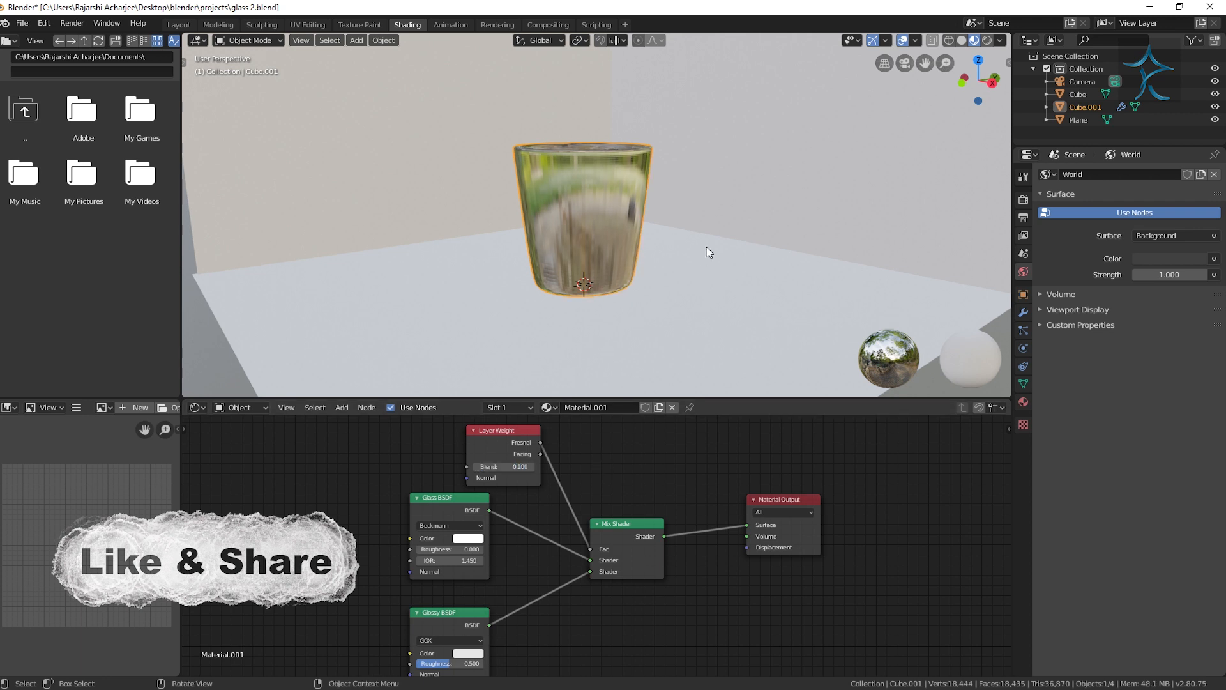
# Give the floor plane a new material with Specular about 0.118 and Roughness 0
pyautogui.scroll(-3, 706, 244)
pyautogui.scroll(1, 706, 243)
pyautogui.keyDown('shift'); pyautogui.moveTo(698, 191); pyautogui.dragTo(700, 197, button='middle'); pyautogui.keyUp('shift')
pyautogui.click(684, 318)
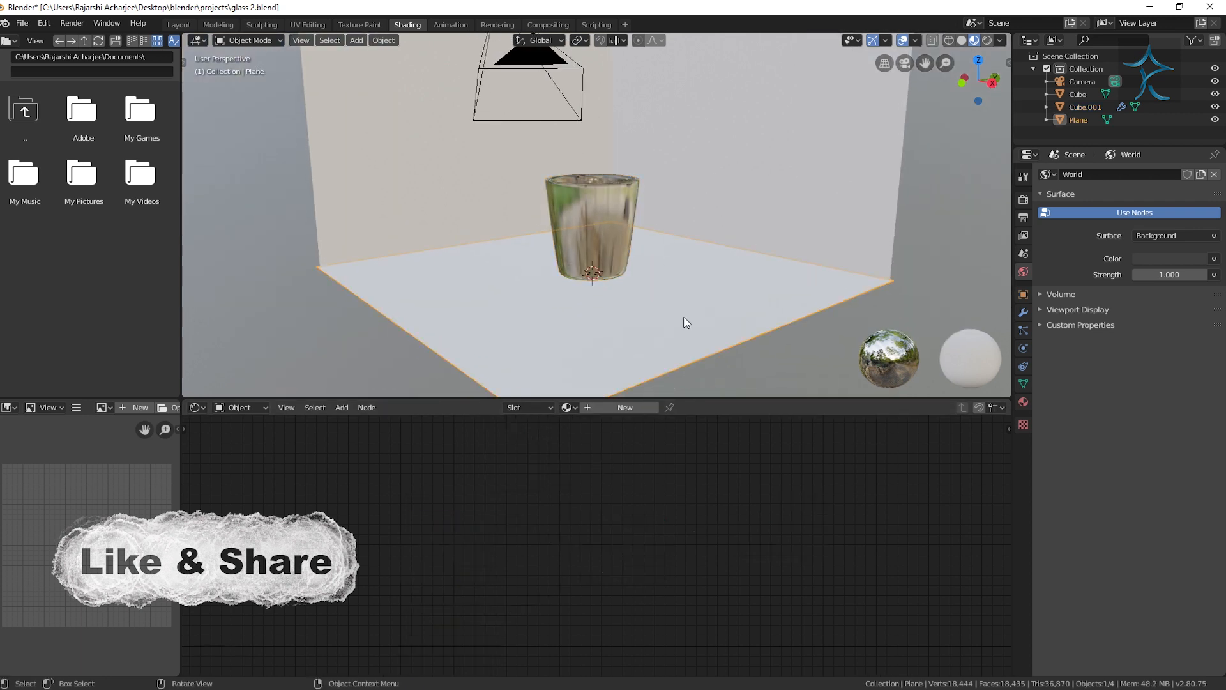
pyautogui.click(624, 407)
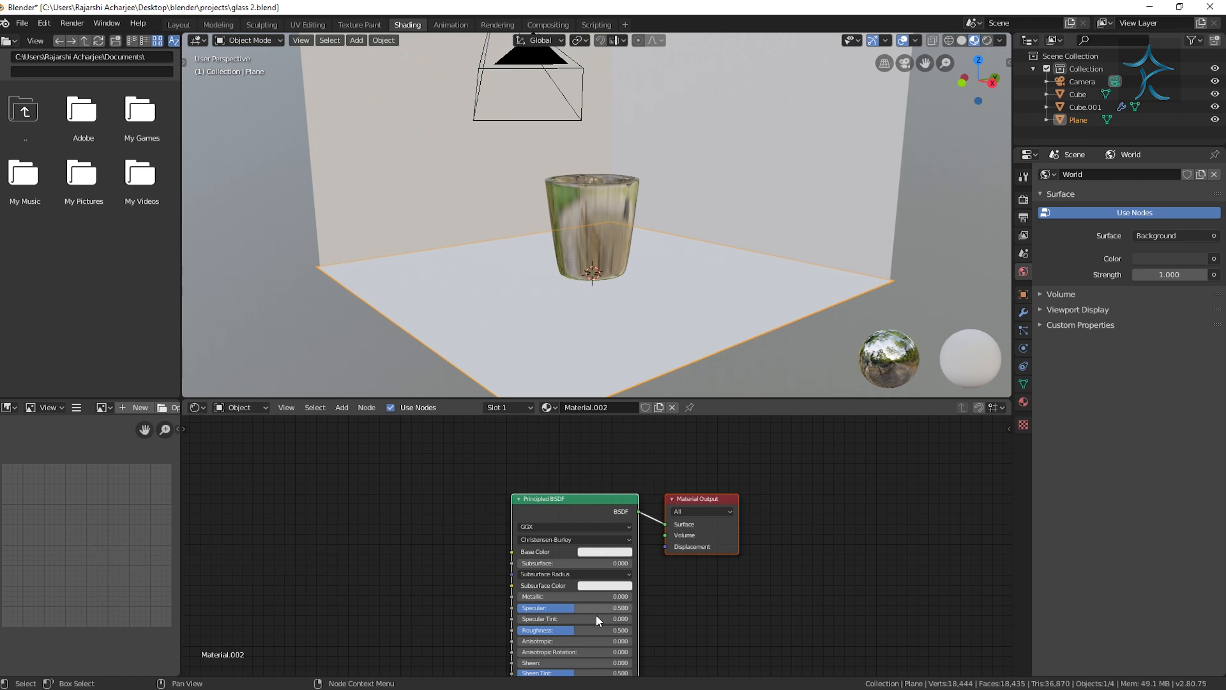
pyautogui.keyDown('shift'); pyautogui.moveTo(700, 608); pyautogui.dragTo(712, 571, button='middle'); pyautogui.keyUp('shift')
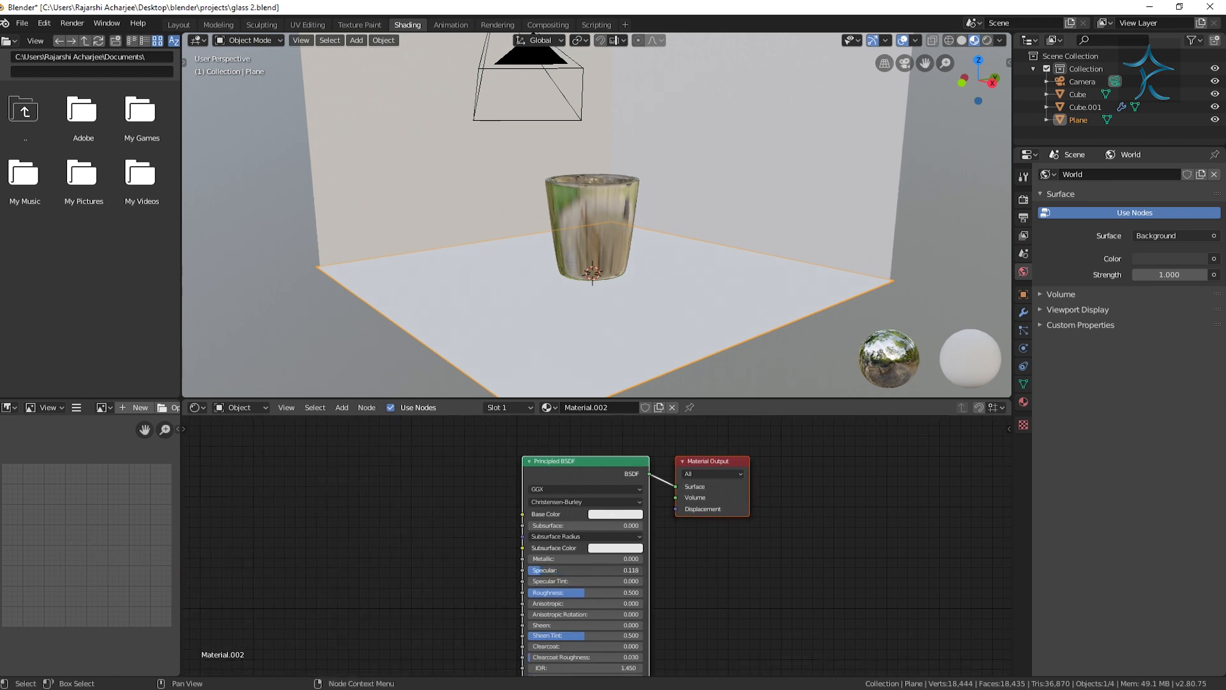
pyautogui.moveTo(534, 593); pyautogui.dragTo(528, 593)
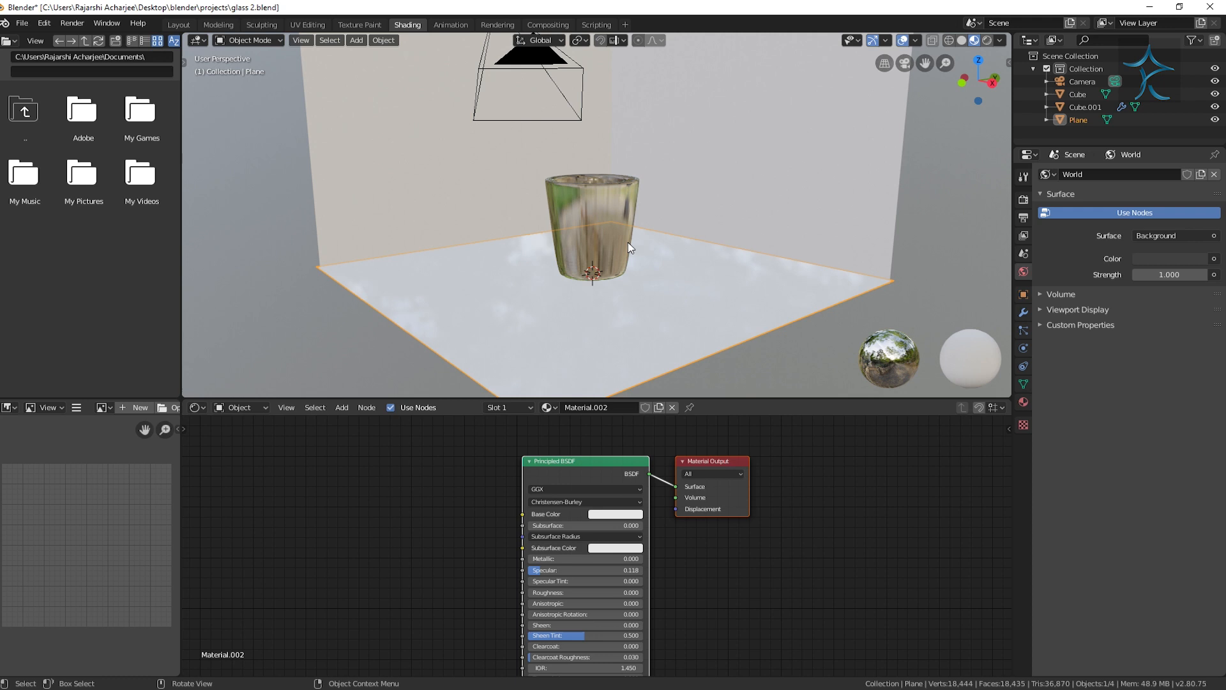
# Give the walls a new material with a dark grey base color and Specular about 0.091
pyautogui.click(797, 246)
pyautogui.click(632, 407)
pyautogui.click(627, 514)
pyautogui.moveTo(681, 395); pyautogui.dragTo(679, 413)
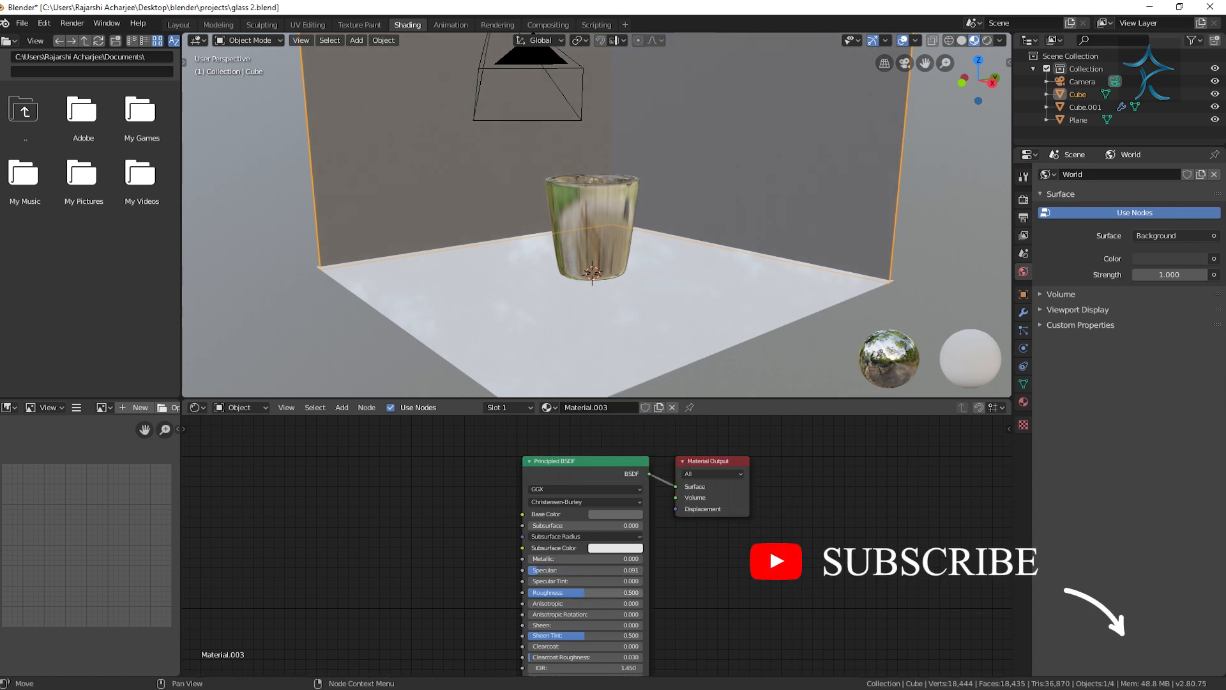
# Select the floor plane again and set its material's Roughness to about 0.073
pyautogui.click(803, 309)
pyautogui.scroll(-3, 756, 271)
pyautogui.moveTo(741, 251); pyautogui.dragTo(757, 248, button='middle')
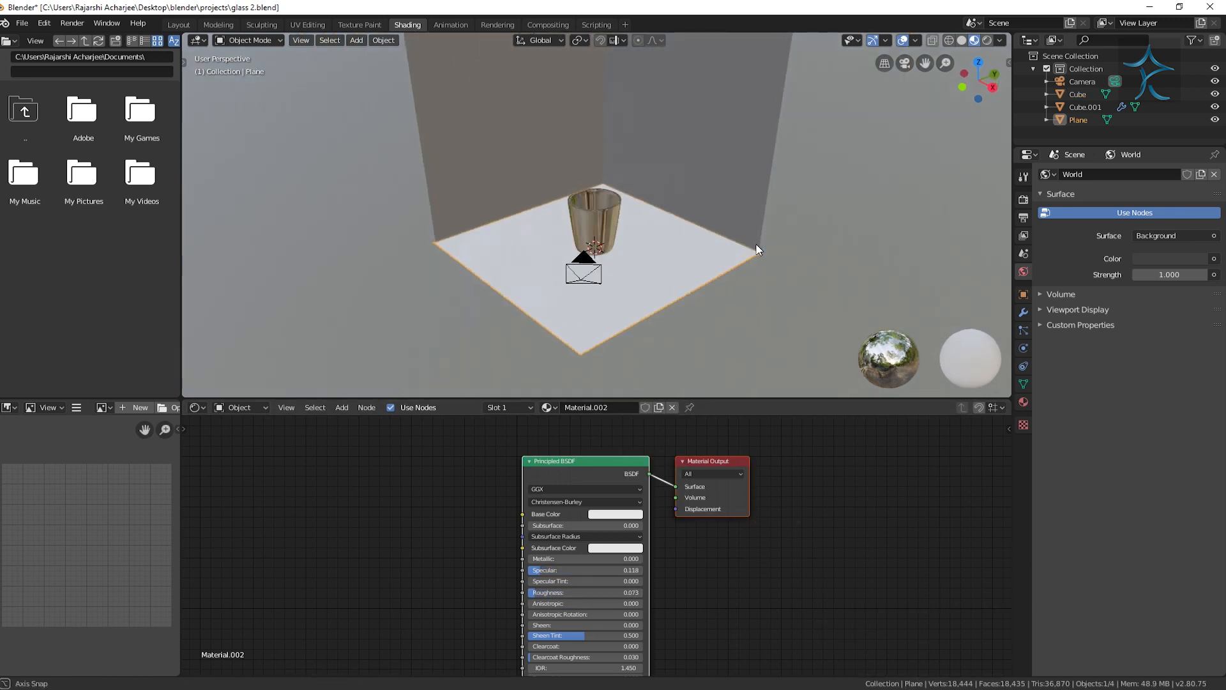
# Return to the Layout workspace, split the 3D viewport into two side by side and show the camera view in one
pyautogui.click(178, 24)
pyautogui.scroll(-3, 624, 359)
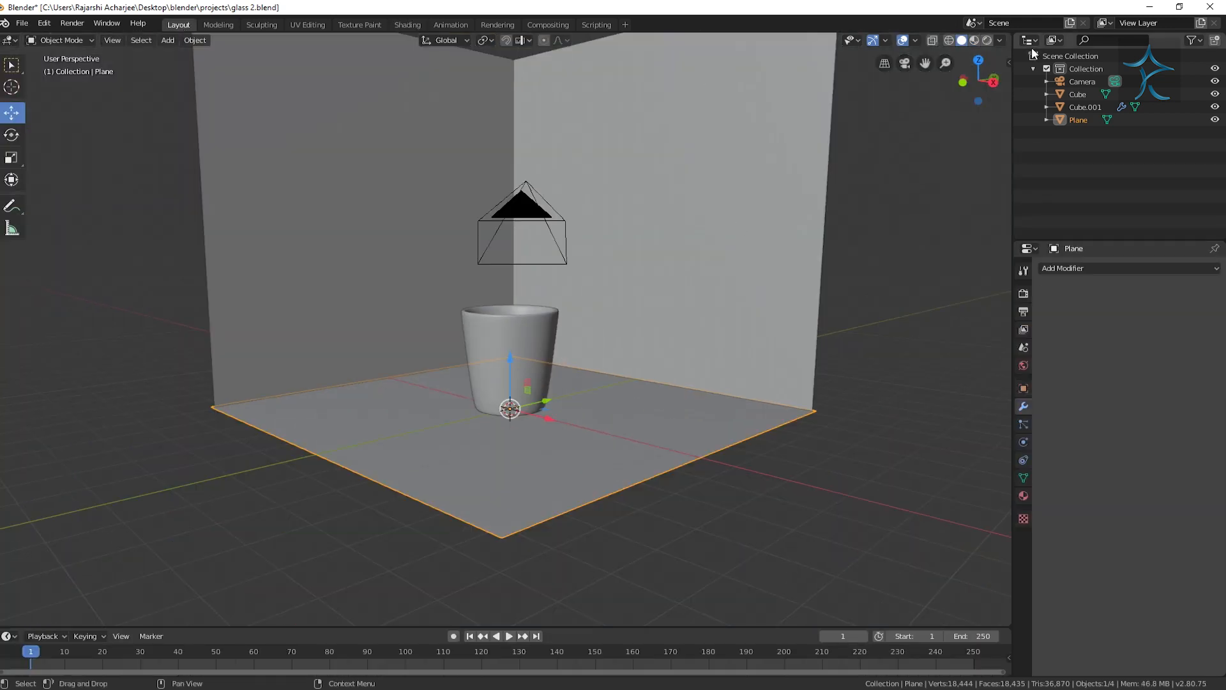
pyautogui.moveTo(1009, 37); pyautogui.dragTo(471, 102)
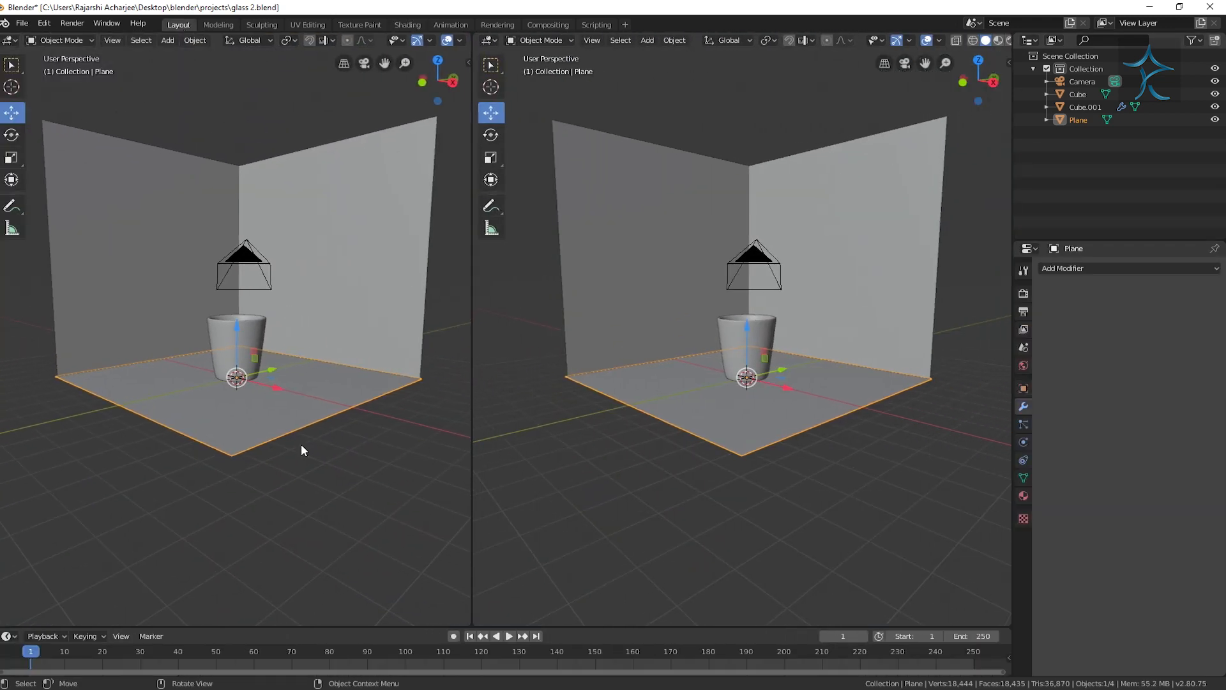
pyautogui.press('KP_0')
# Set the camera's X rotation to 90° and lower it along Z to about 2.14 m
pyautogui.click(742, 257)
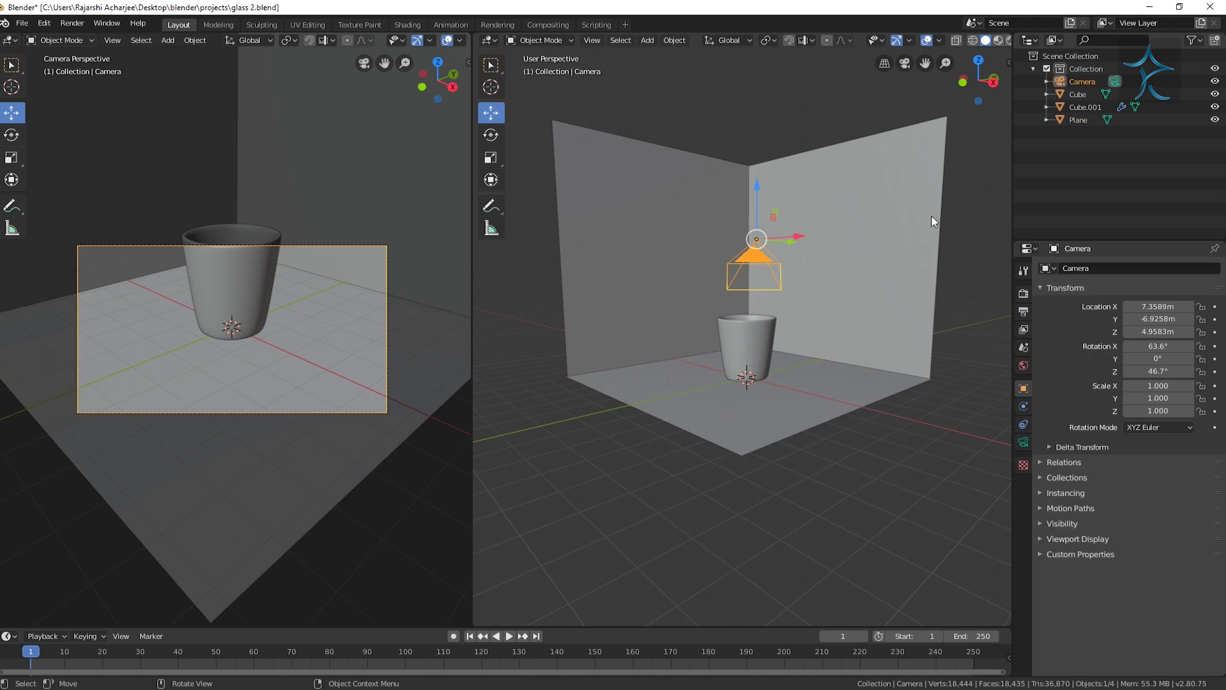
pyautogui.press('n')
pyautogui.click(920, 143)
pyautogui.write('90')
pyautogui.press('Return')
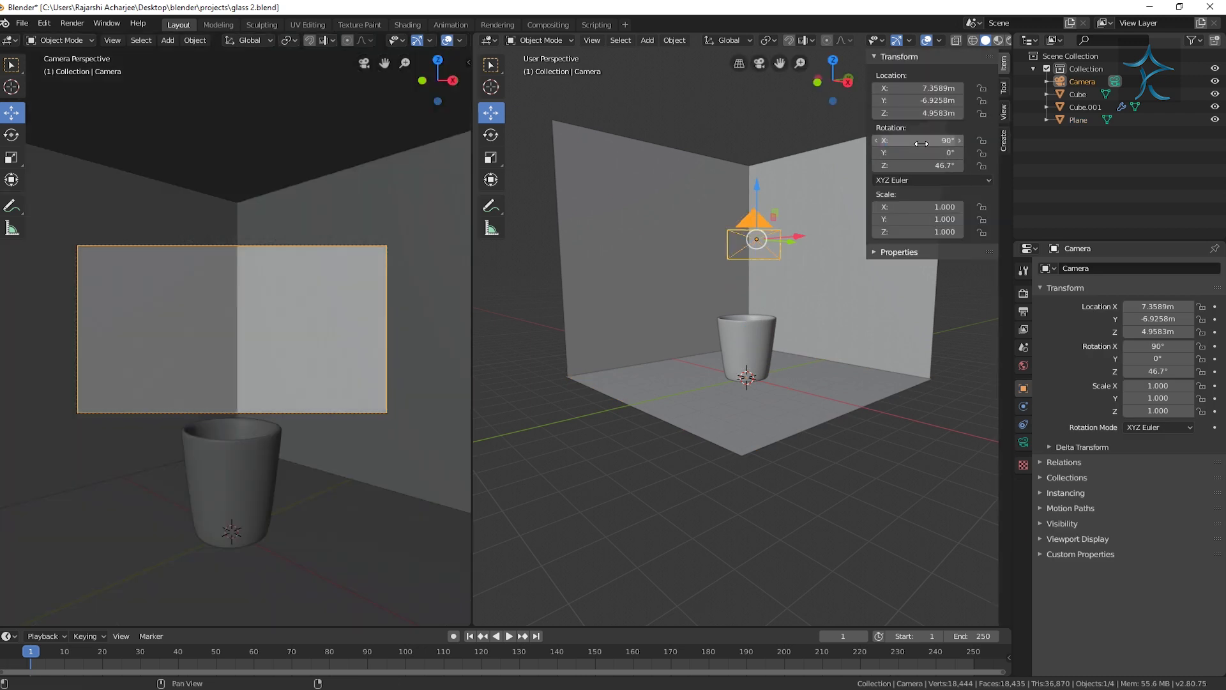
pyautogui.moveTo(757, 191); pyautogui.dragTo(758, 357)
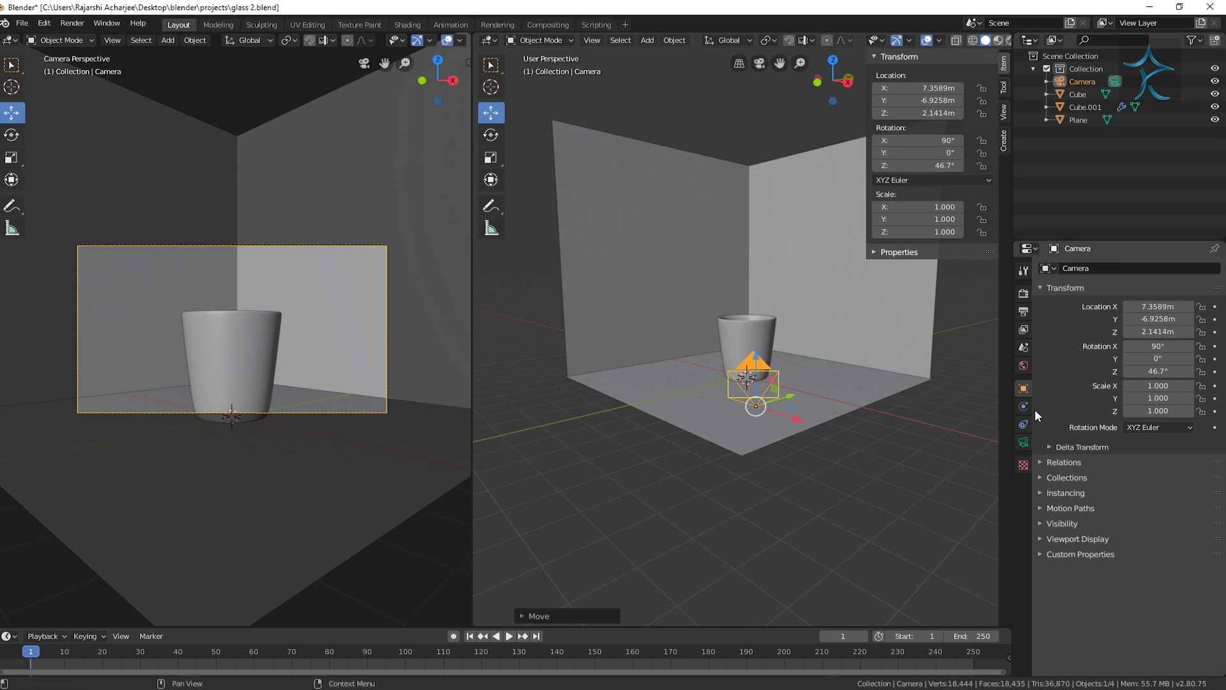
# Set the camera's focal length to 35 mm
pyautogui.click(1023, 442)
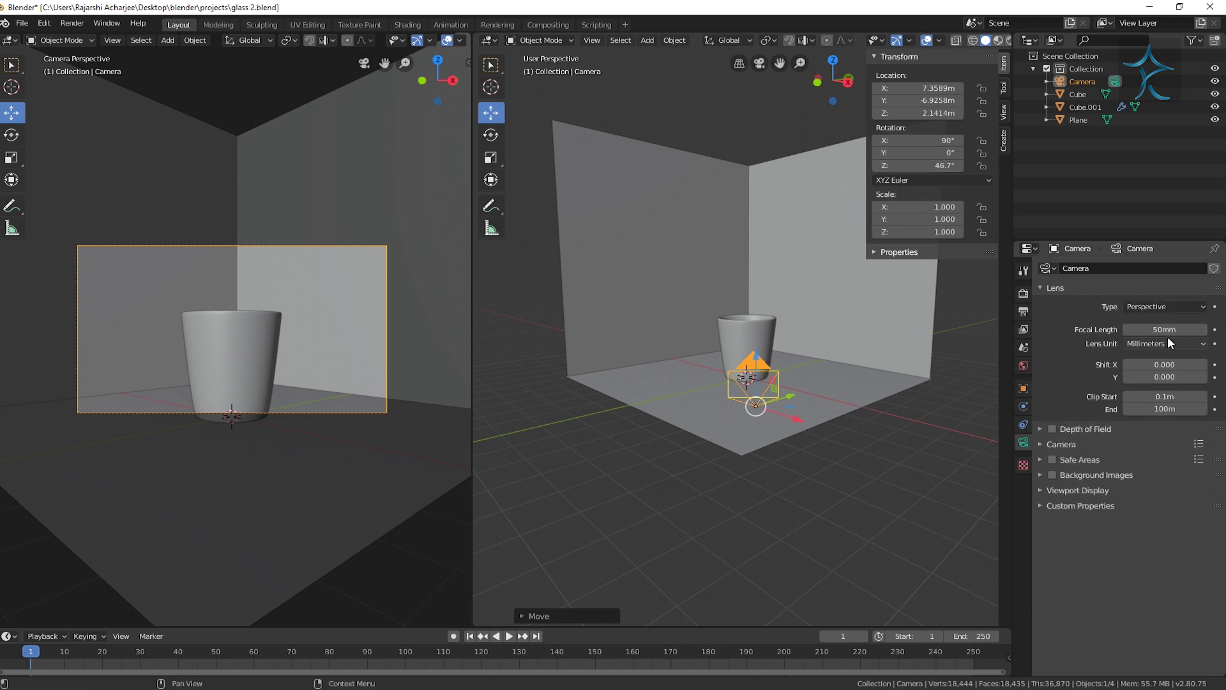
pyautogui.write('35')
pyautogui.press('Return')
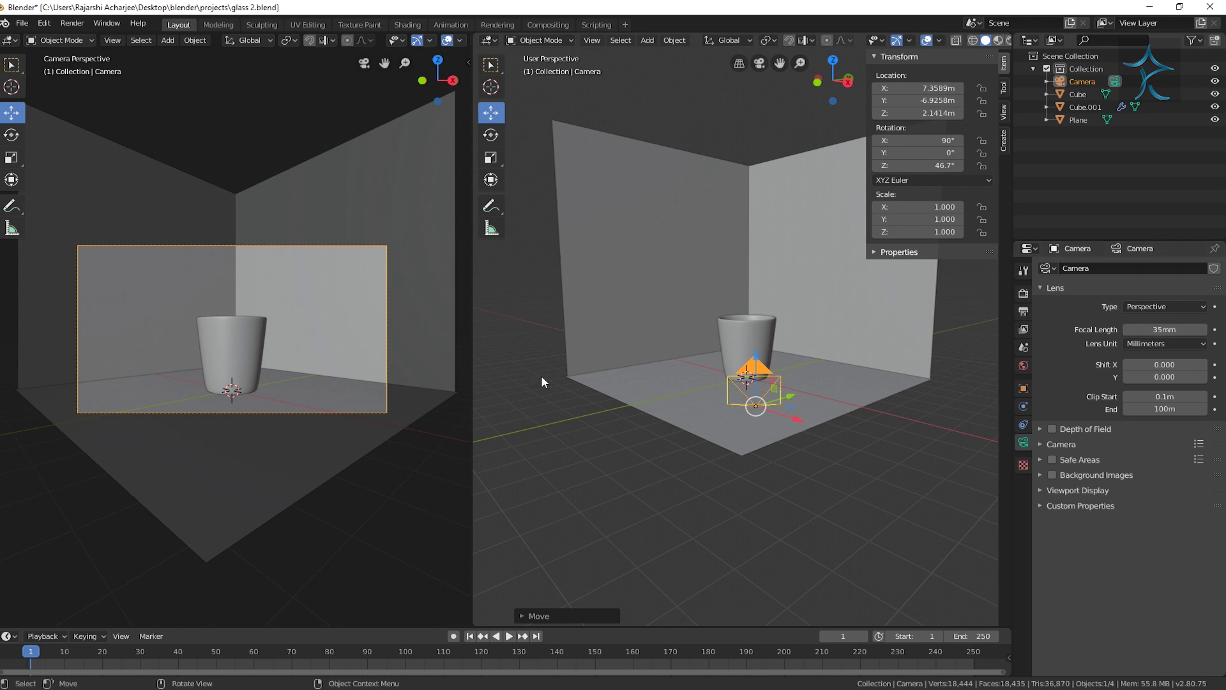
# Raise the camera to about 2.4 m, tilt its X rotation to 85.8° and move it closer to the glass
pyautogui.moveTo(758, 361); pyautogui.dragTo(749, 342)
pyautogui.moveTo(924, 141)
pyautogui.mouseDown()
pyautogui.moveTo(895, 140)
pyautogui.moveTo(907, 141)
pyautogui.mouseUp()
pyautogui.moveTo(852, 537); pyautogui.dragTo(780, 552, button='middle')
pyautogui.scroll(-2, 783, 557)
pyautogui.press('g')
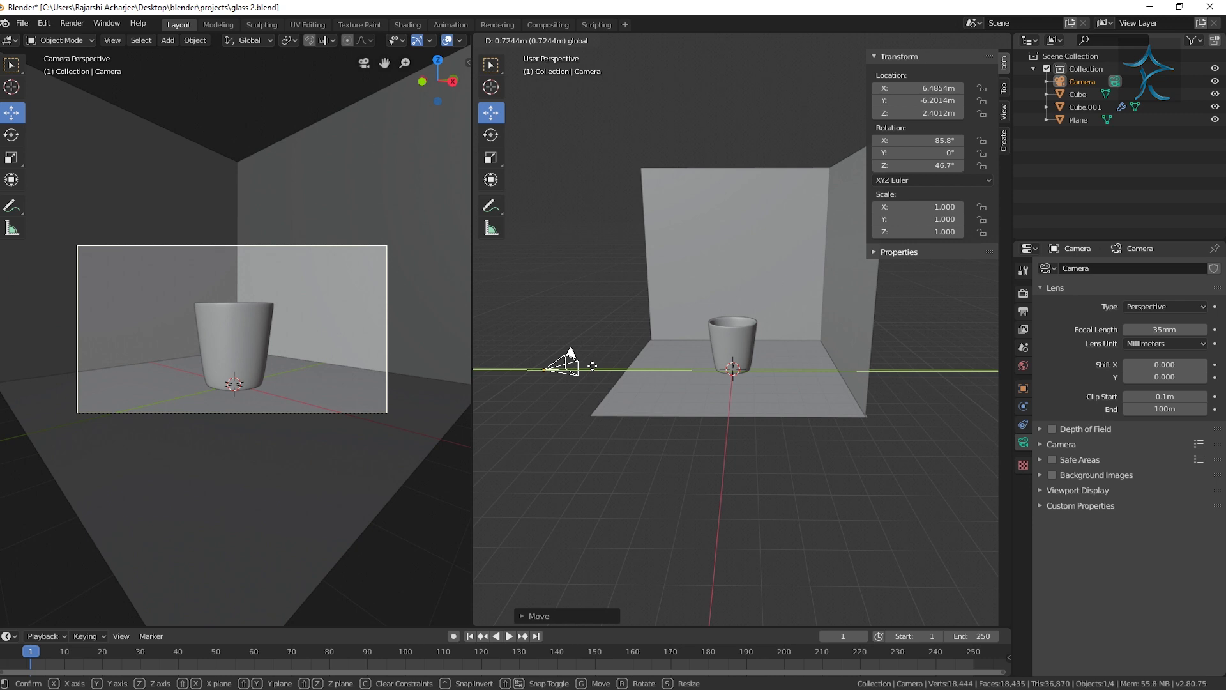
pyautogui.click(592, 366)
pyautogui.moveTo(738, 435); pyautogui.dragTo(830, 411, button='middle')
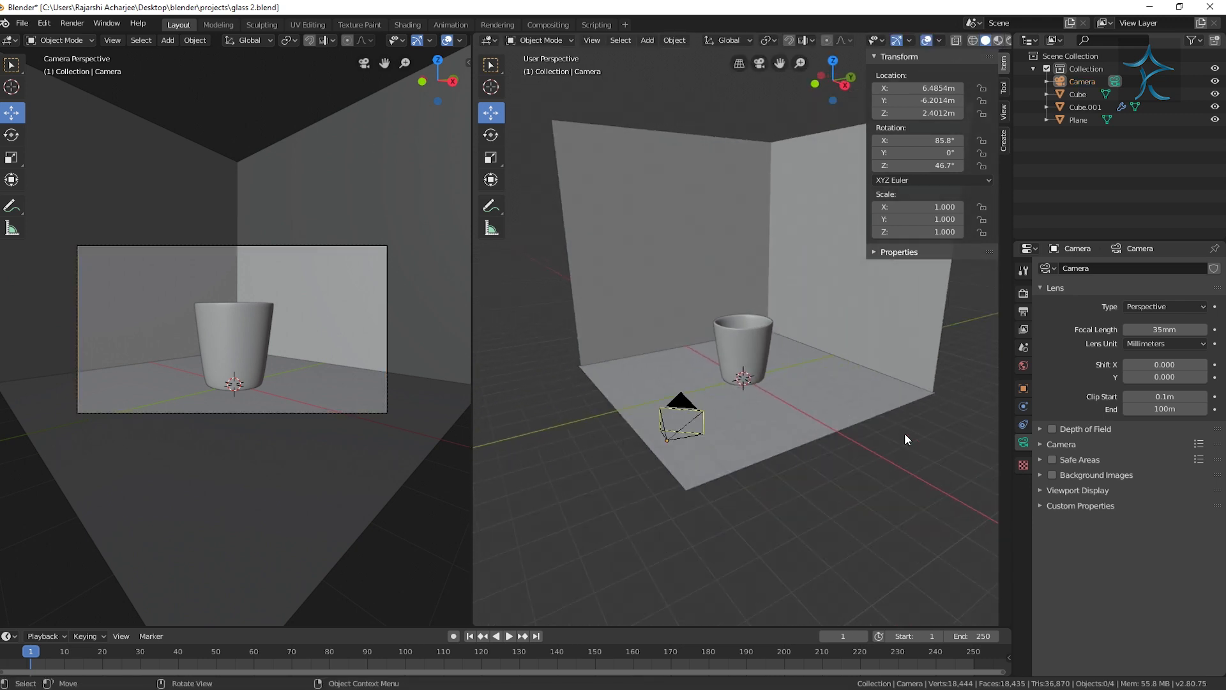
pyautogui.press('n')
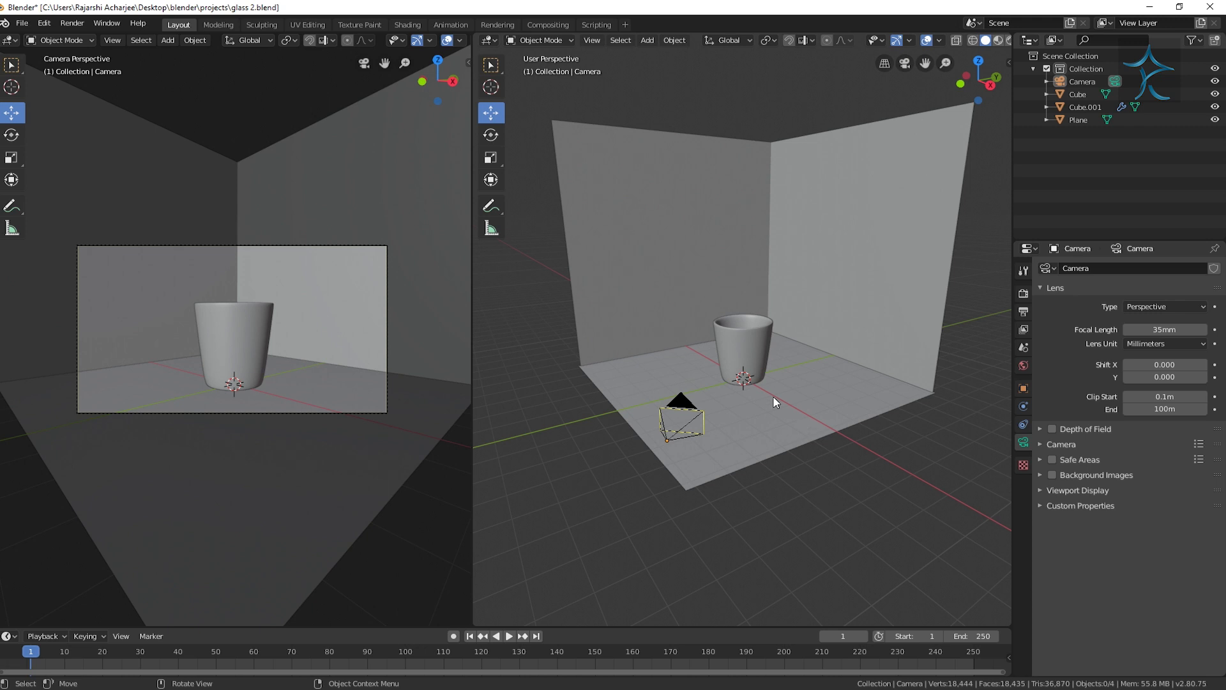
# Add an area light, scale it up and raise it along Z above the glass to near the top of the walls
pyautogui.hotkey('shift', 'a')
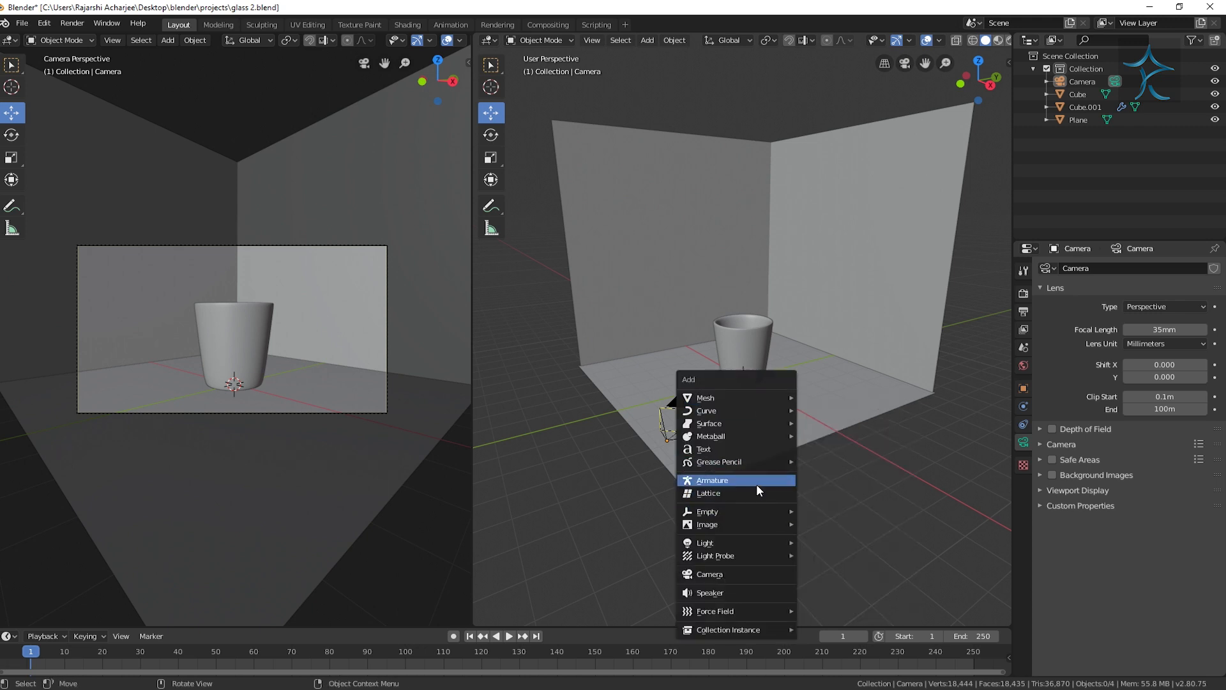
pyautogui.moveTo(787, 544)
pyautogui.click(849, 583)
pyautogui.press('s')
pyautogui.click(588, 533)
pyautogui.press('g')
pyautogui.press('z')
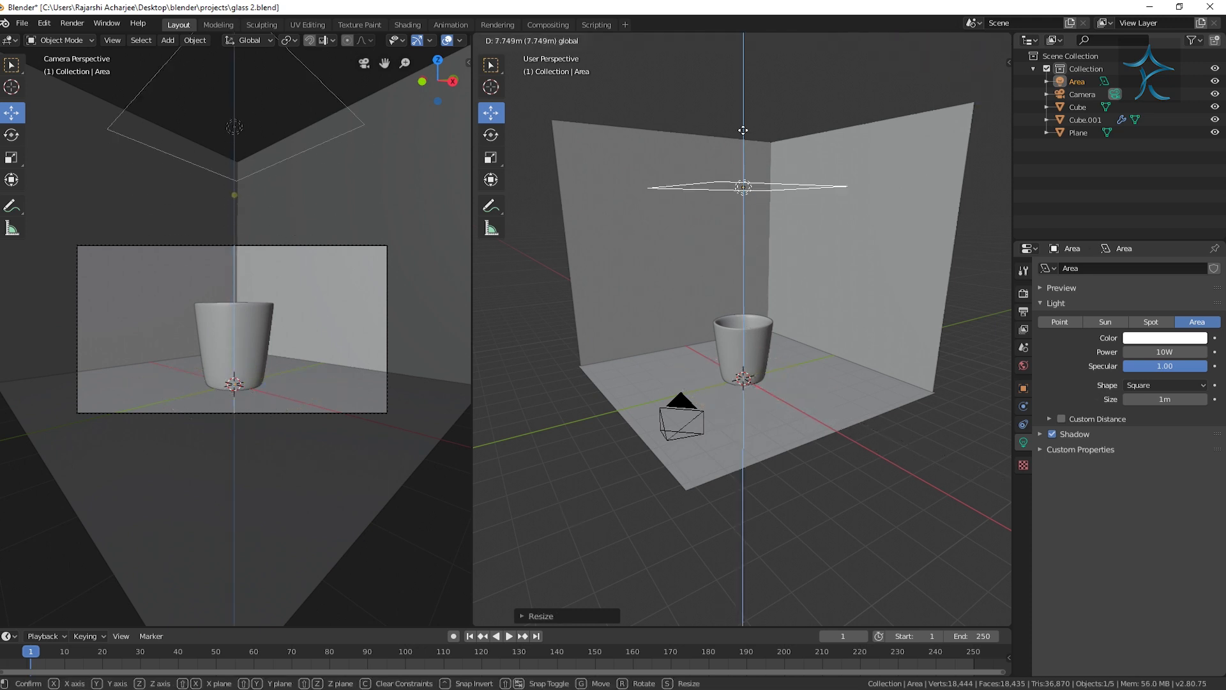
pyautogui.click(757, 316)
pyautogui.scroll(-3, 757, 315)
pyautogui.moveTo(757, 316); pyautogui.dragTo(837, 341, button='middle')
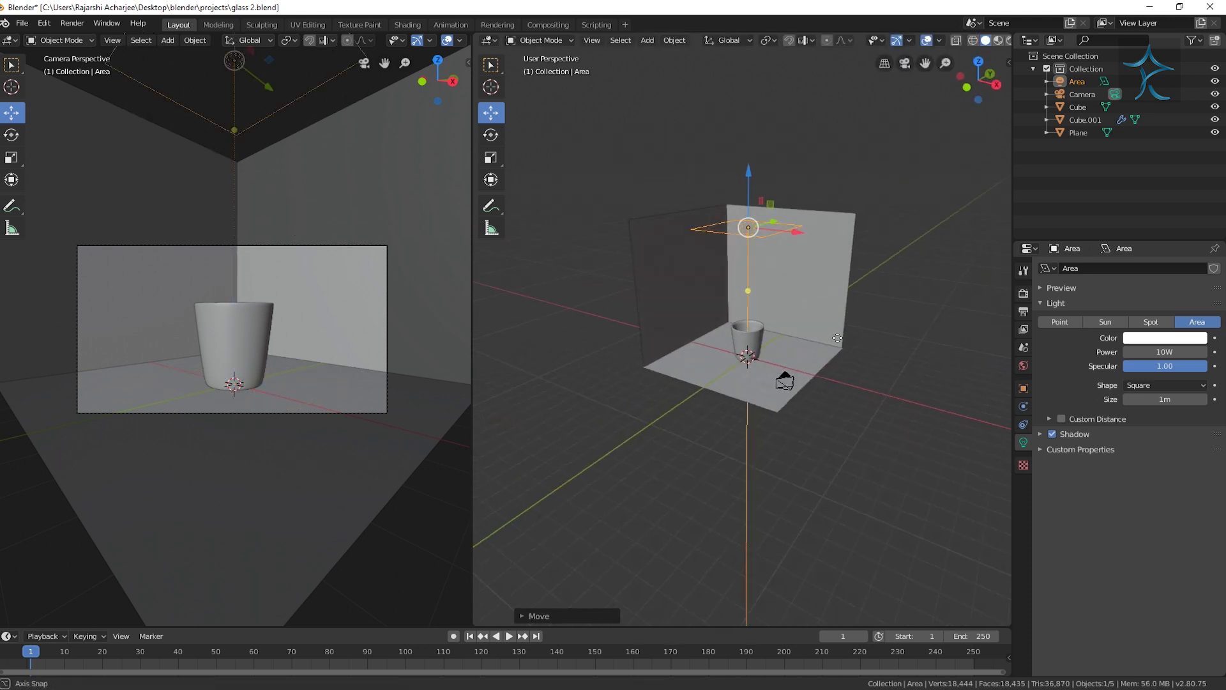
pyautogui.scroll(2, 838, 341)
pyautogui.click(945, 358)
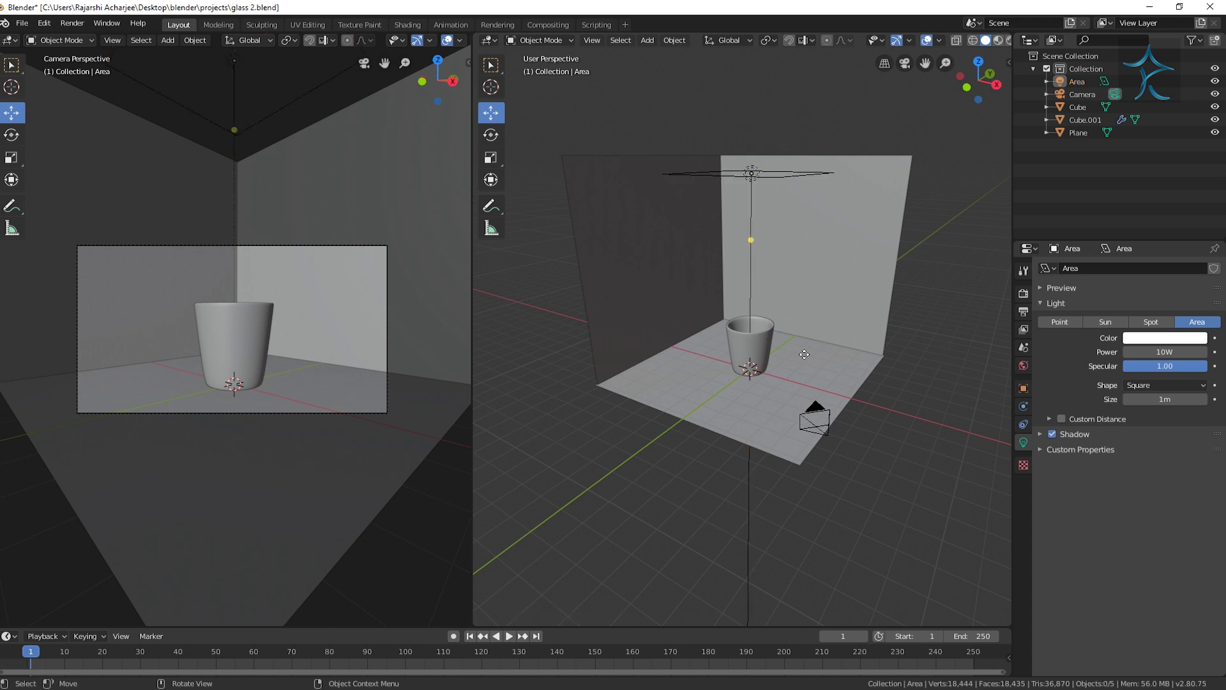
# Add a second area light, raise it along Z to just above the glass and scale it up
pyautogui.hotkey('shift', 'a')
pyautogui.moveTo(788, 355)
pyautogui.click(883, 396)
pyautogui.press('g')
pyautogui.press('z')
pyautogui.click(811, 291)
pyautogui.press('s')
pyautogui.click(964, 204)
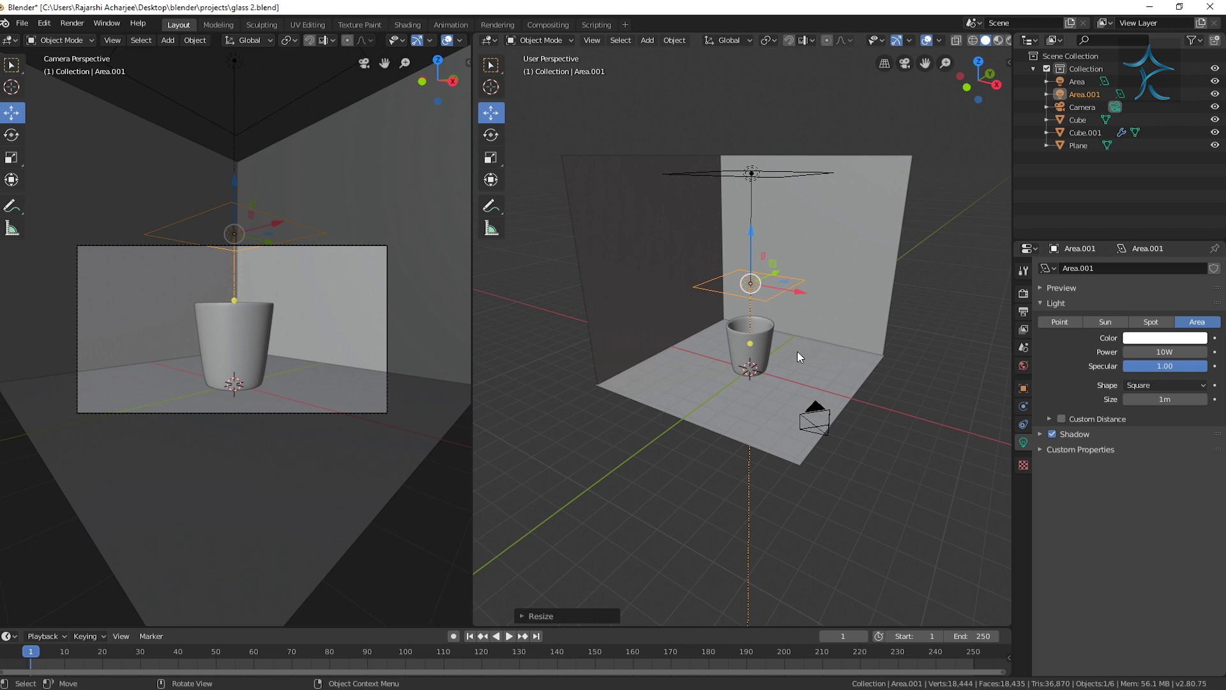
# Rotate the second area light about Y to face the glass sideways and move it along X outside the room's open side
pyautogui.press('KP_3')
pyautogui.press('KP_1')
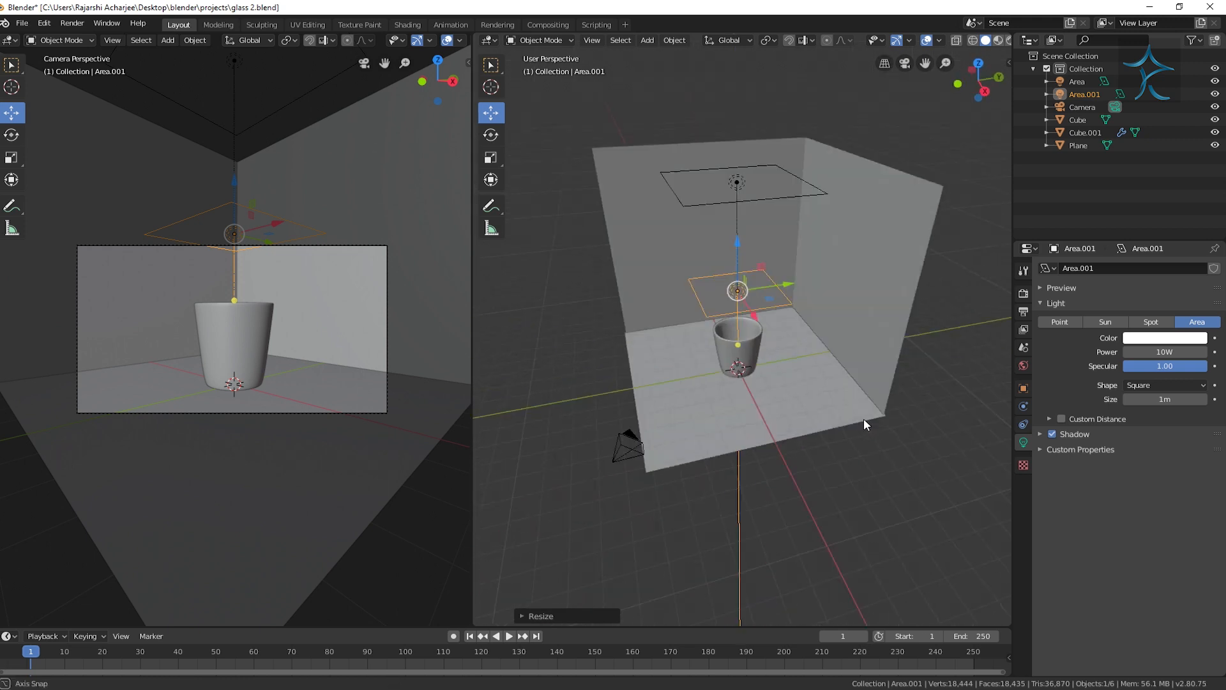
pyautogui.click(490, 135)
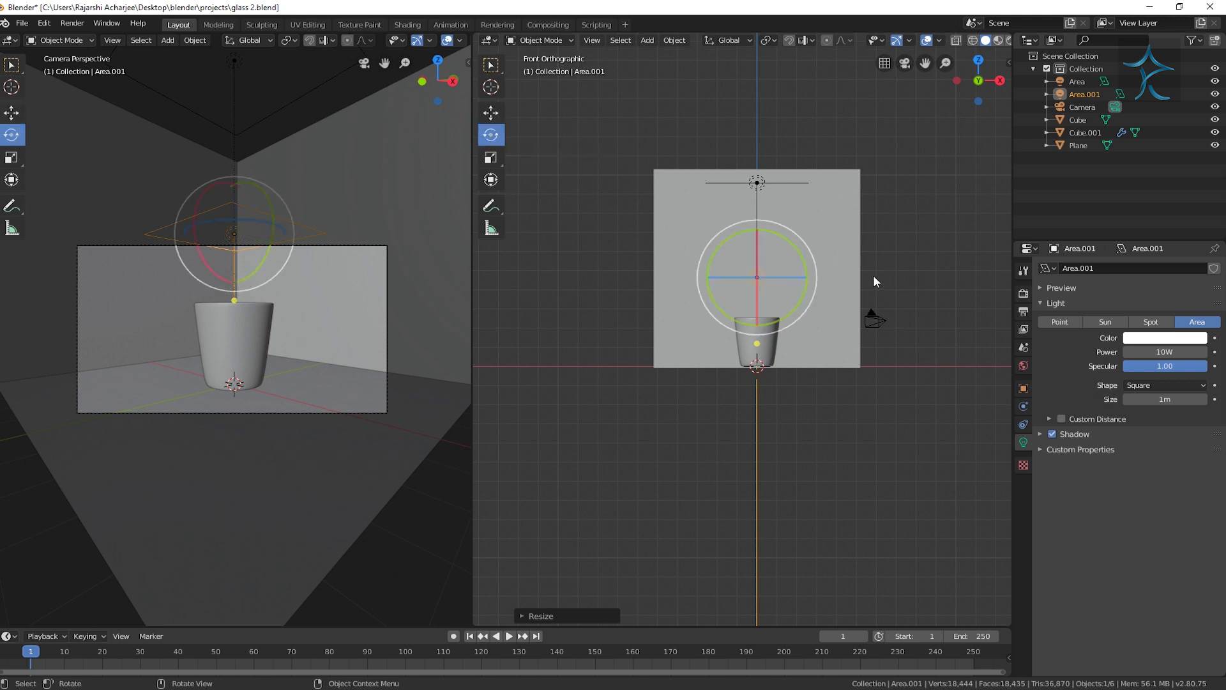
pyautogui.moveTo(799, 260); pyautogui.dragTo(725, 297)
pyautogui.click(490, 112)
pyautogui.moveTo(816, 277); pyautogui.dragTo(1043, 256)
pyautogui.moveTo(925, 415); pyautogui.dragTo(879, 403, button='middle')
# Reposition the second area light beside the room's open side and scale it up
pyautogui.press('g')
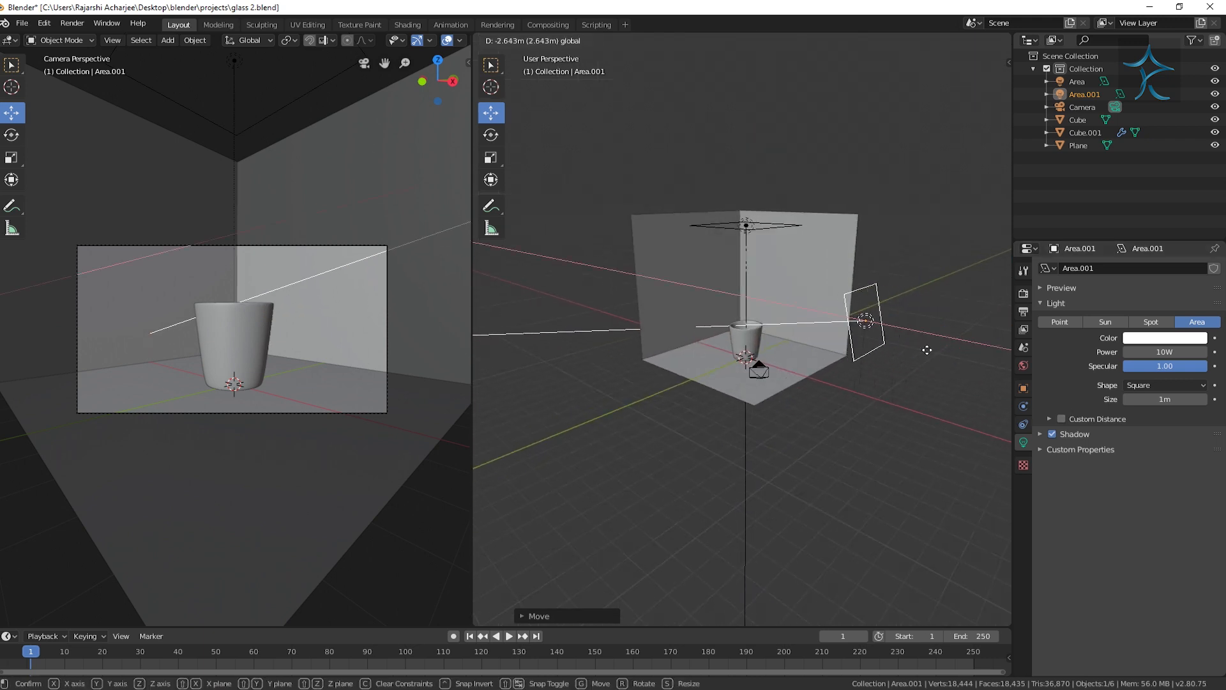
pyautogui.click(966, 398)
pyautogui.press('s')
pyautogui.click(962, 402)
pyautogui.moveTo(962, 402); pyautogui.dragTo(756, 453, button='middle')
pyautogui.click(756, 454)
# Add a spot light and raise it along Z above the top of the walls
pyautogui.hotkey('shift', 'a')
pyautogui.click(821, 424)
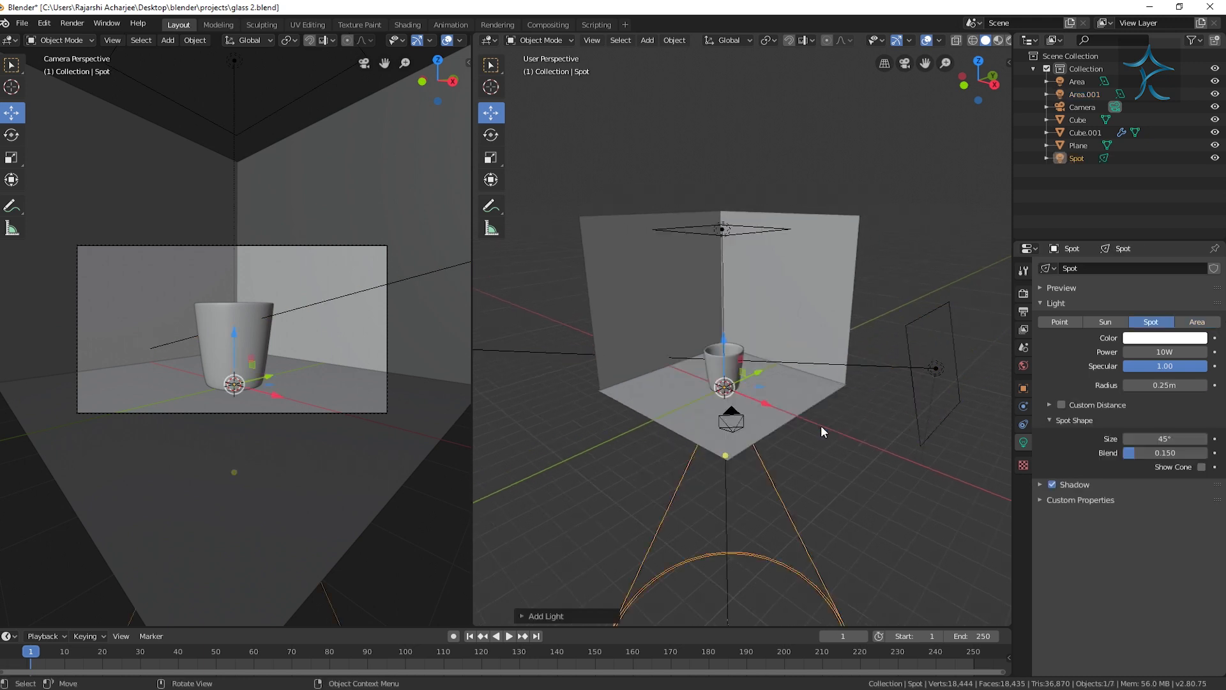
pyautogui.moveTo(723, 336); pyautogui.dragTo(710, 47)
pyautogui.scroll(-3, 841, 213)
pyautogui.moveTo(821, 244); pyautogui.dragTo(806, 272, button='middle')
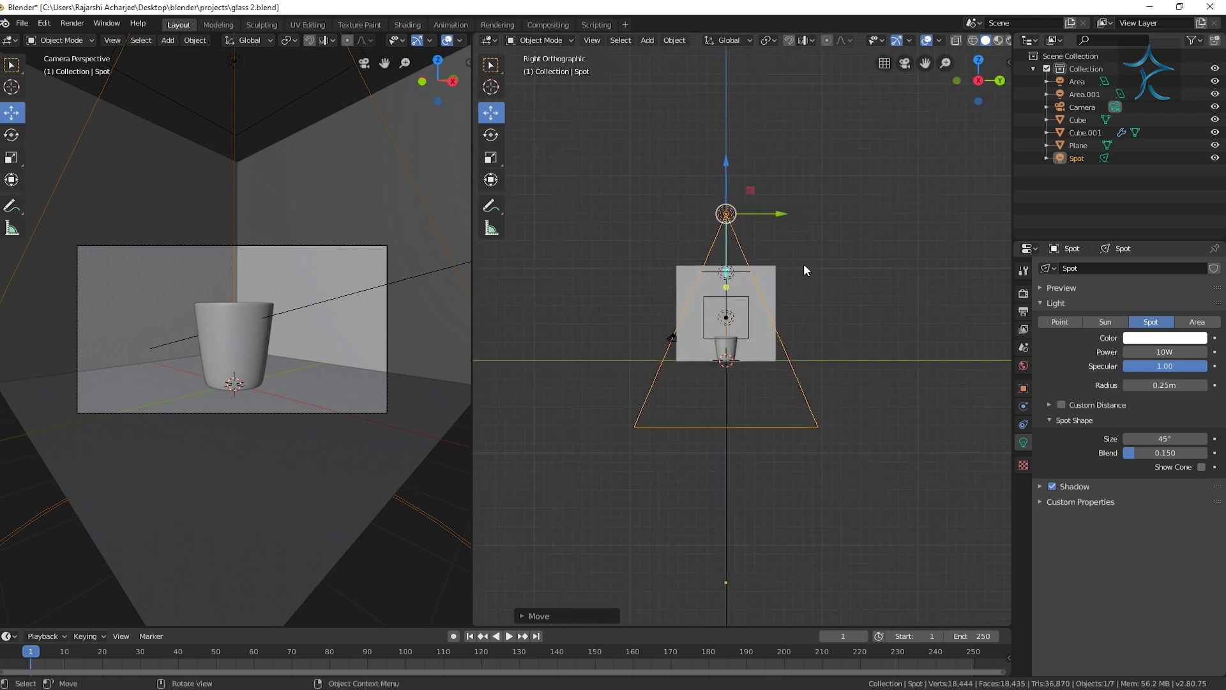
# Move the spot light sideways along Y and rotate it towards the room
pyautogui.press('g')
pyautogui.press('y')
pyautogui.click(855, 217)
pyautogui.press('r')
pyautogui.click(748, 308)
# Adjust the spot light's position and direction so it shines diagonally down on the glass from outside the room
pyautogui.keyDown('alt'); pyautogui.moveTo(749, 308); pyautogui.dragTo(782, 253, button='middle'); pyautogui.keyUp('alt')
pyautogui.moveTo(830, 261); pyautogui.dragTo(845, 321)
pyautogui.moveTo(849, 413); pyautogui.dragTo(887, 384, button='middle')
pyautogui.moveTo(901, 284); pyautogui.dragTo(890, 341, button='middle')
pyautogui.moveTo(890, 341); pyautogui.dragTo(879, 320)
pyautogui.moveTo(781, 338); pyautogui.dragTo(722, 361)
pyautogui.moveTo(785, 367); pyautogui.dragTo(842, 330, button='middle')
# Enlarge the second area light to a size of about 1.07 m
pyautogui.click(887, 378)
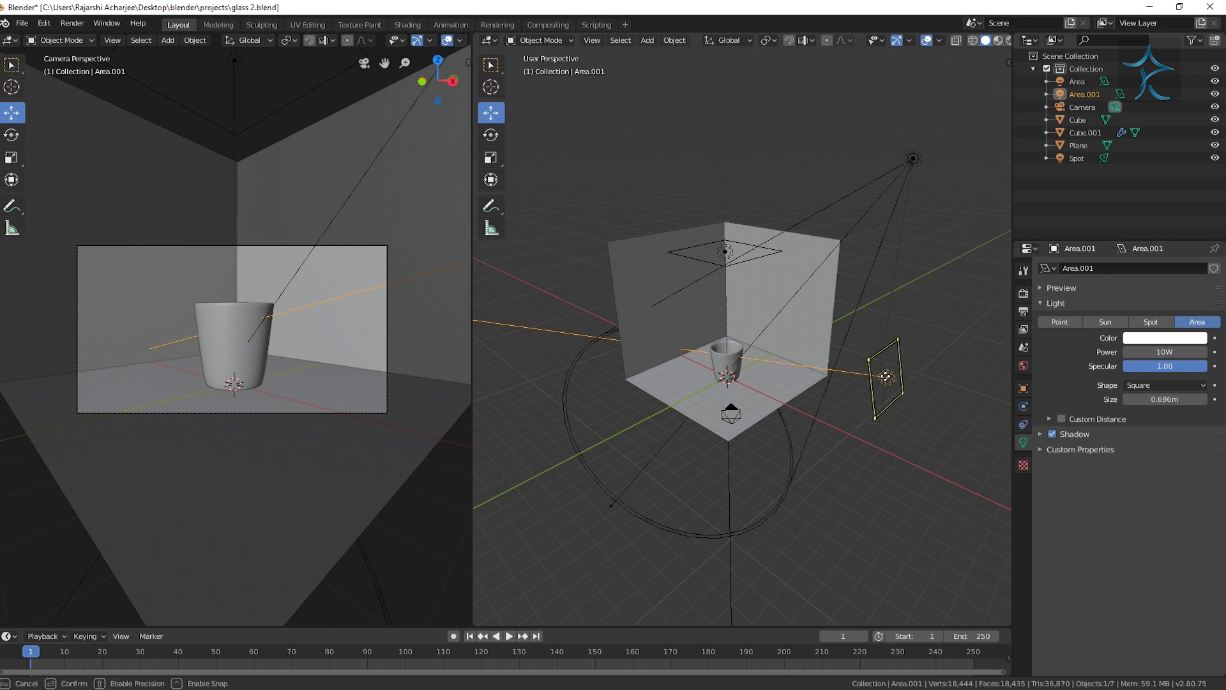
pyautogui.moveTo(935, 341); pyautogui.dragTo(912, 373, button='middle')
pyautogui.moveTo(890, 376); pyautogui.dragTo(885, 383)
pyautogui.moveTo(886, 402); pyautogui.dragTo(830, 422, button='middle')
pyautogui.moveTo(825, 424); pyautogui.dragTo(816, 424)
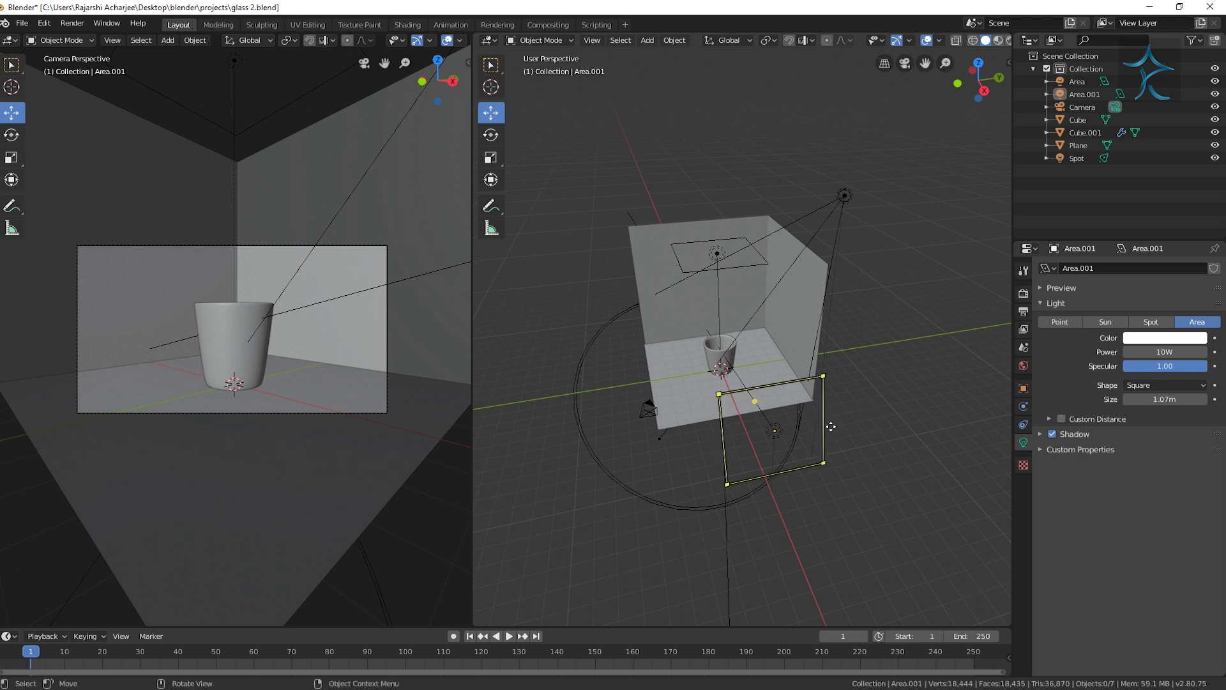
# Save the file and re-aim the second area light towards the glass
pyautogui.hotkey('ctrl', 's')
pyautogui.moveTo(907, 448)
pyautogui.mouseDown(button='middle')
pyautogui.moveTo(892, 445)
pyautogui.moveTo(900, 438)
pyautogui.mouseUp(button='middle')
pyautogui.moveTo(834, 352); pyautogui.dragTo(735, 361)
# Add a plane, scale it down to about 0.835 m wide and stretch it along X to about 7.4 m
pyautogui.moveTo(982, 538); pyautogui.dragTo(759, 472, button='middle')
pyautogui.hotkey('shift', 'a')
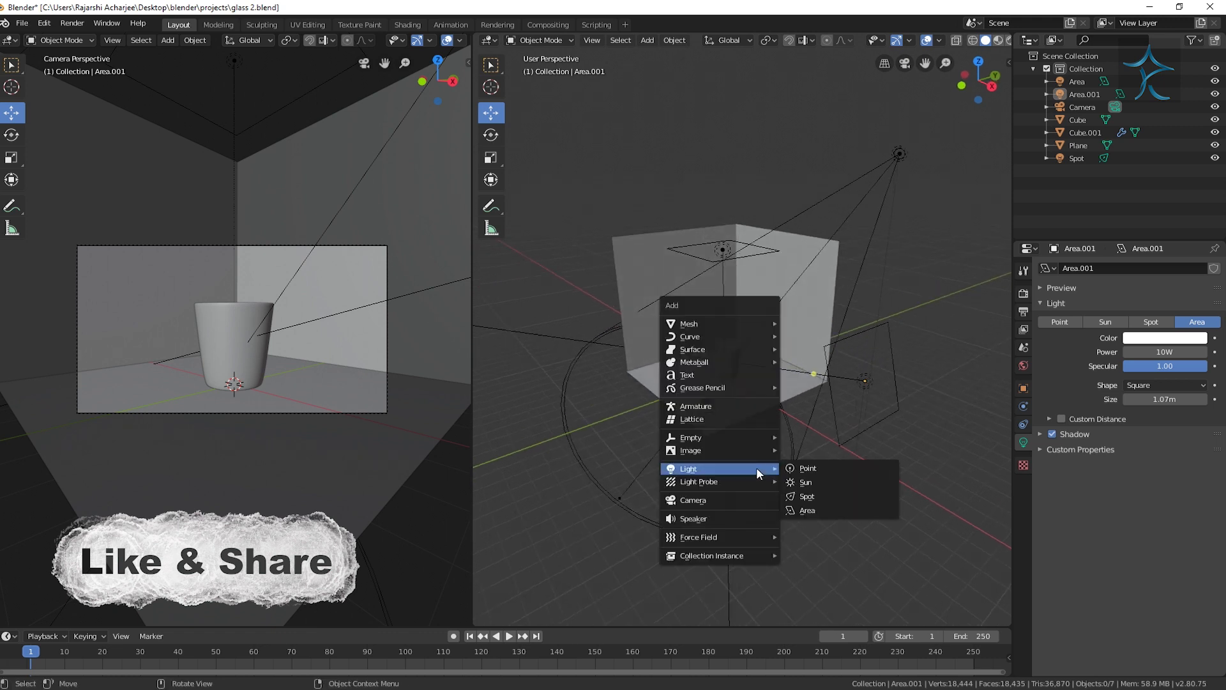
pyautogui.moveTo(723, 322)
pyautogui.click(856, 321)
pyautogui.scroll(3, 771, 396)
pyautogui.press('s')
pyautogui.click(747, 445)
pyautogui.press('s')
pyautogui.press('x')
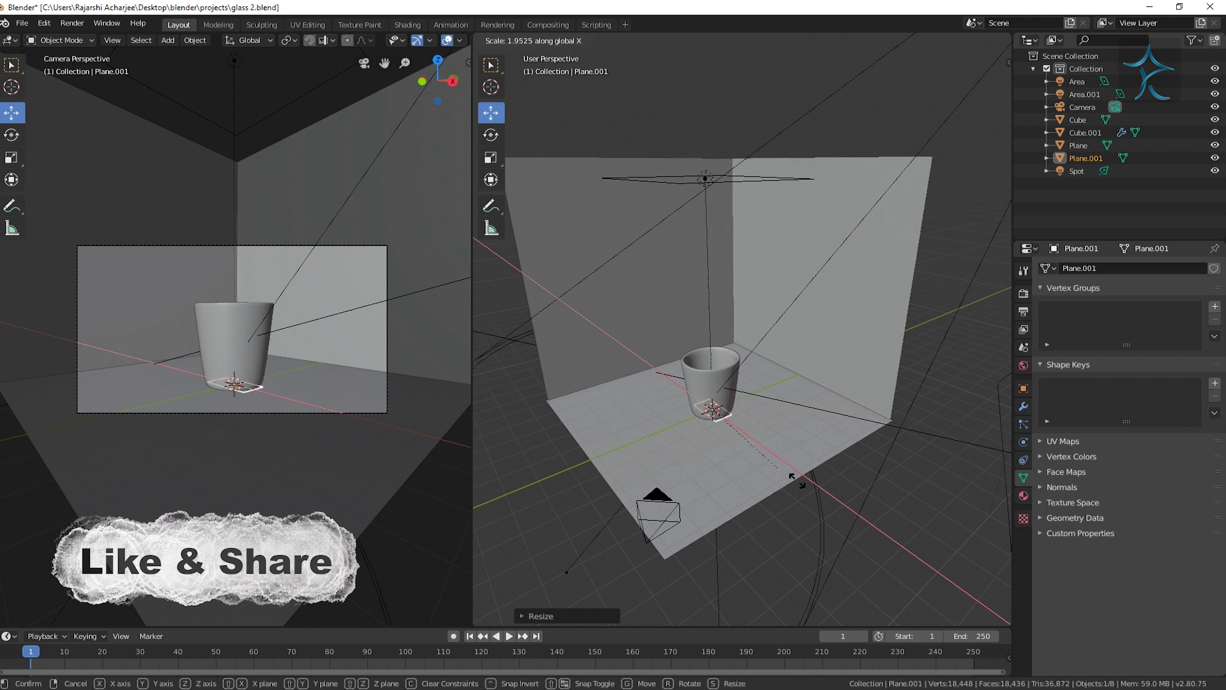
pyautogui.click(520, 622)
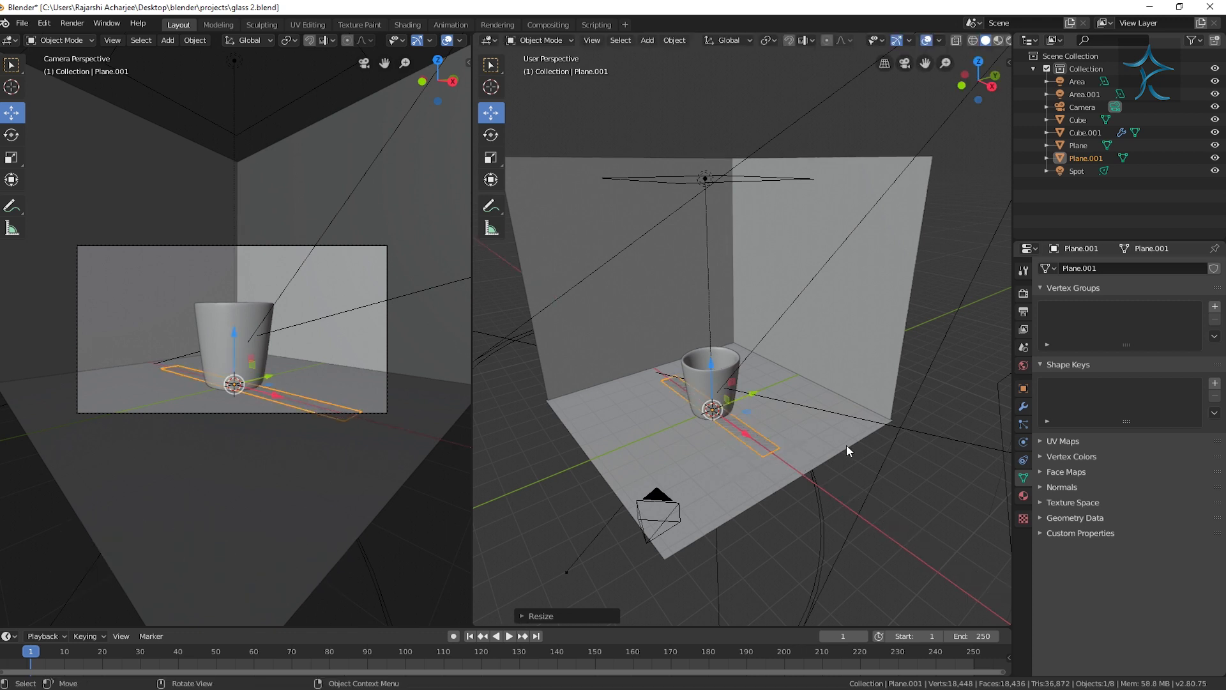
# Rotate the narrow plane 90° about Y and move it along X to the room's open edge
pyautogui.press('n')
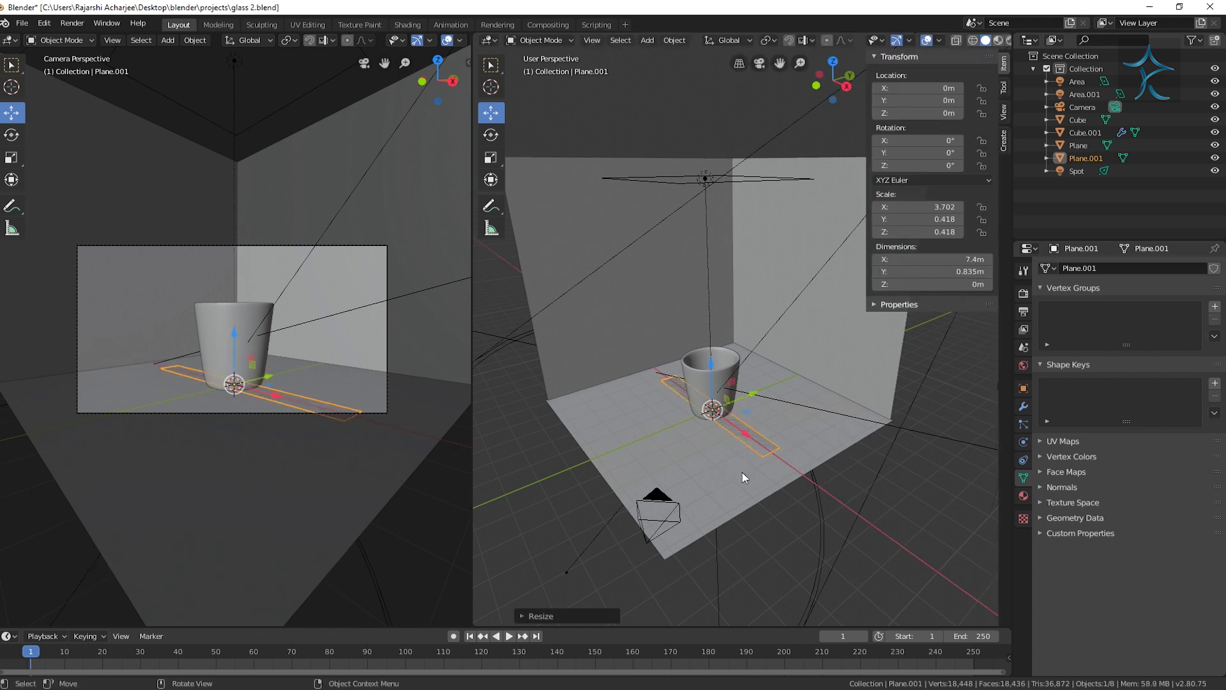
pyautogui.moveTo(920, 153); pyautogui.dragTo(941, 153)
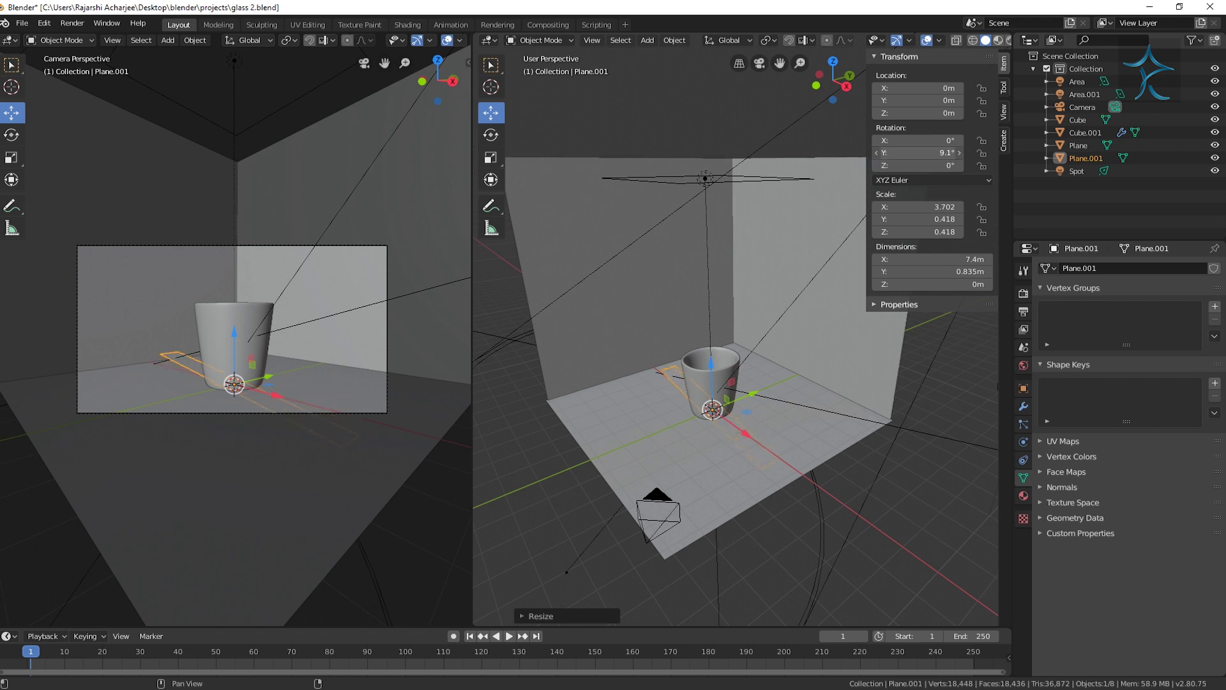
pyautogui.write('90')
pyautogui.press('Return')
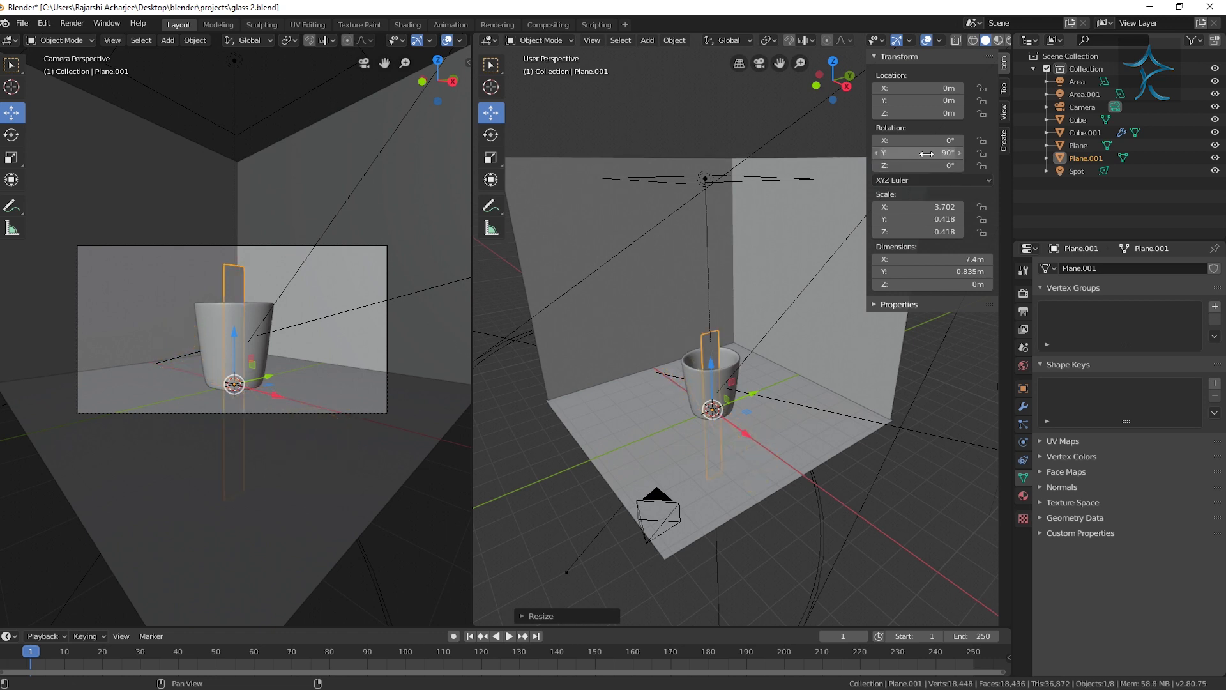
pyautogui.moveTo(745, 435); pyautogui.dragTo(880, 367)
# Re-aim the second area light at the glass with a rotation of about 5.81° in X and 76.4° in Y
pyautogui.scroll(-4, 867, 480)
pyautogui.moveTo(836, 480); pyautogui.dragTo(872, 485, button='middle')
pyautogui.scroll(4, 806, 491)
pyautogui.click(910, 466)
pyautogui.moveTo(910, 466); pyautogui.dragTo(724, 434)
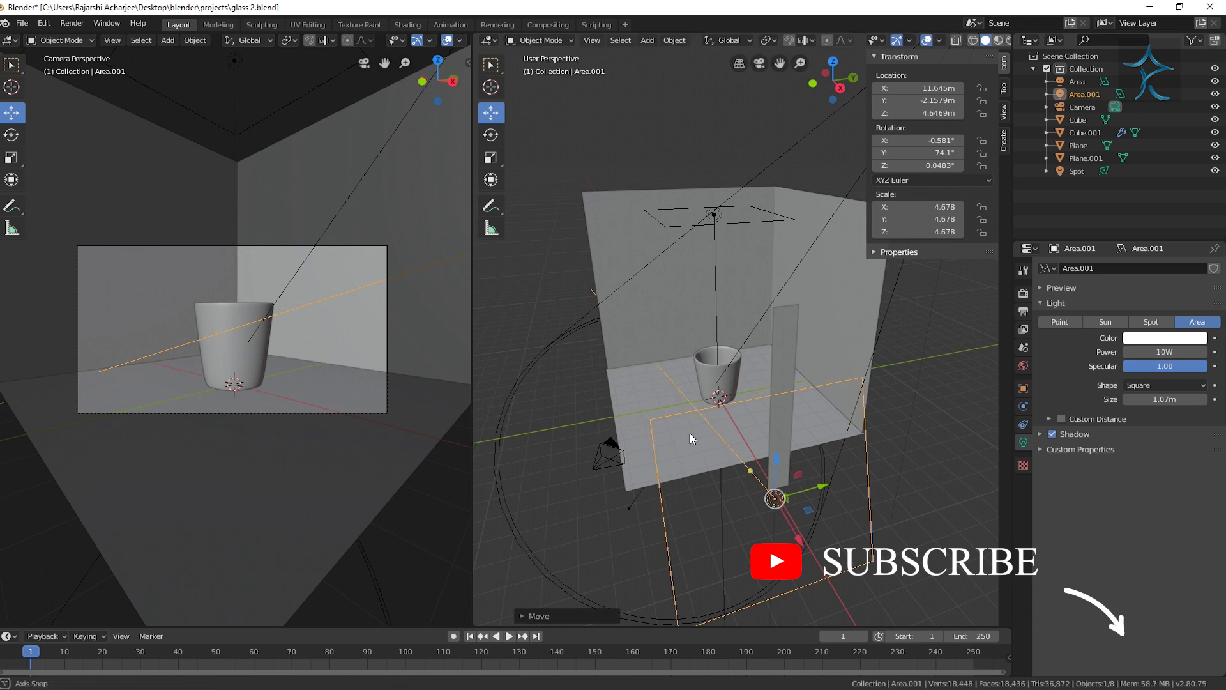
pyautogui.moveTo(725, 435); pyautogui.dragTo(855, 479, button='middle')
pyautogui.press('r')
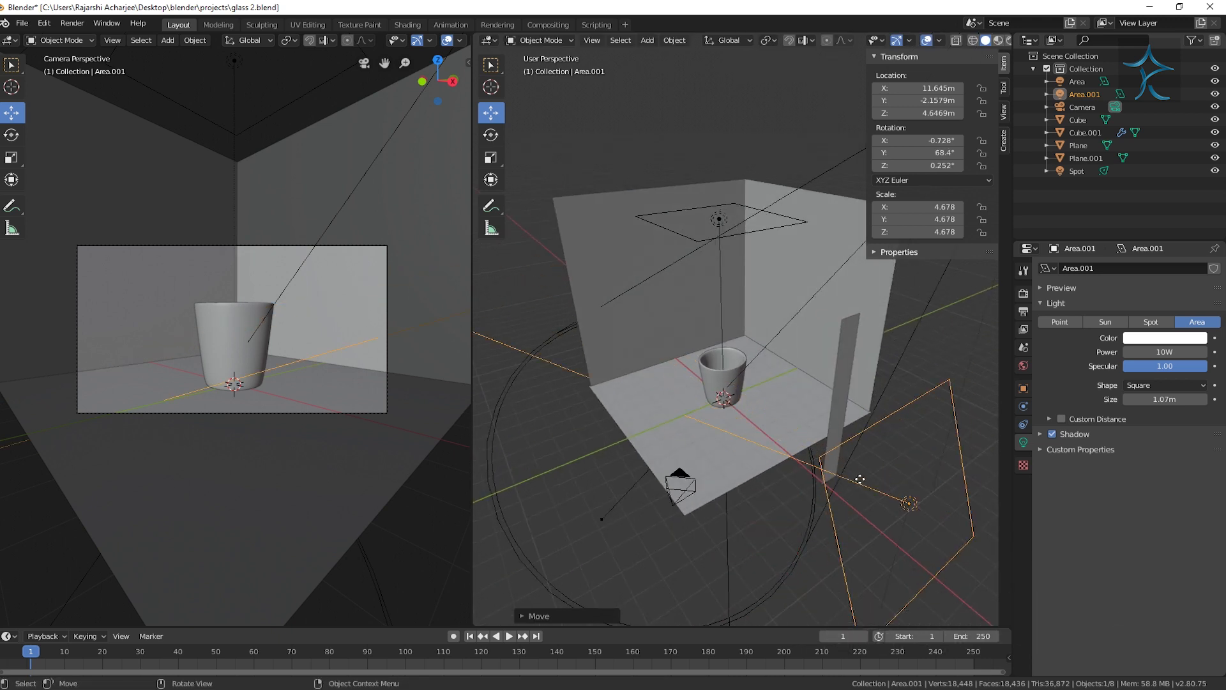
pyautogui.click(839, 382)
# Select the upright plane and narrow it along Y into a thin strip
pyautogui.click(840, 383)
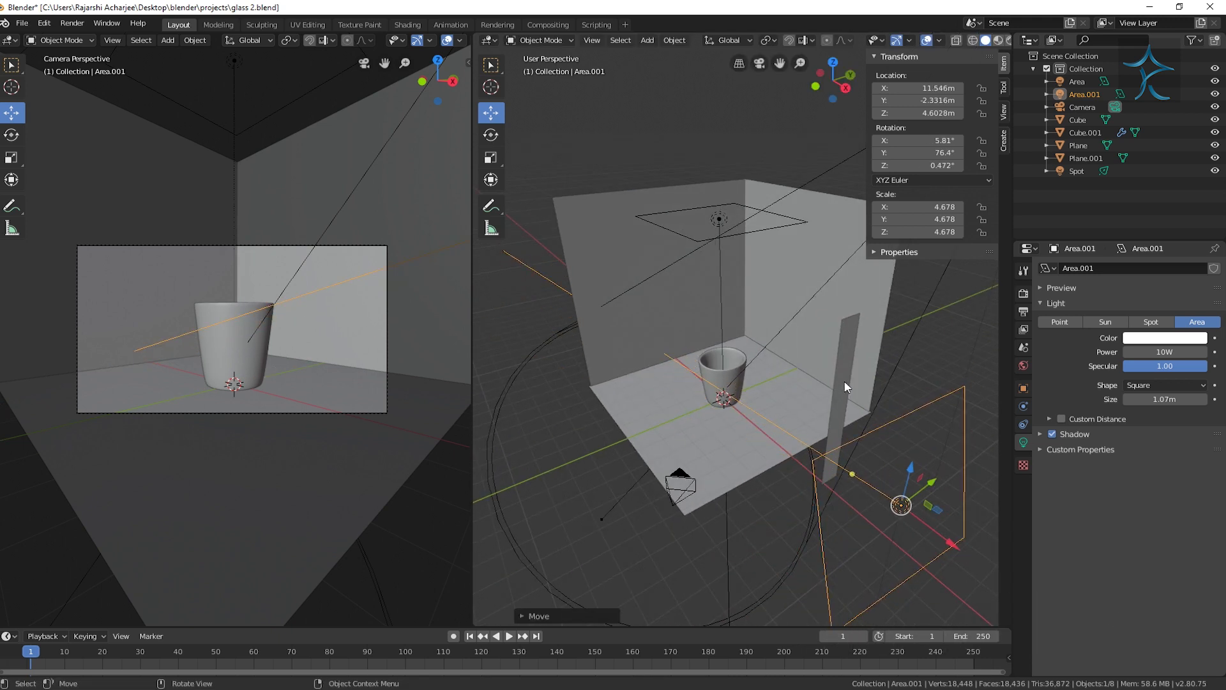
pyautogui.press('n')
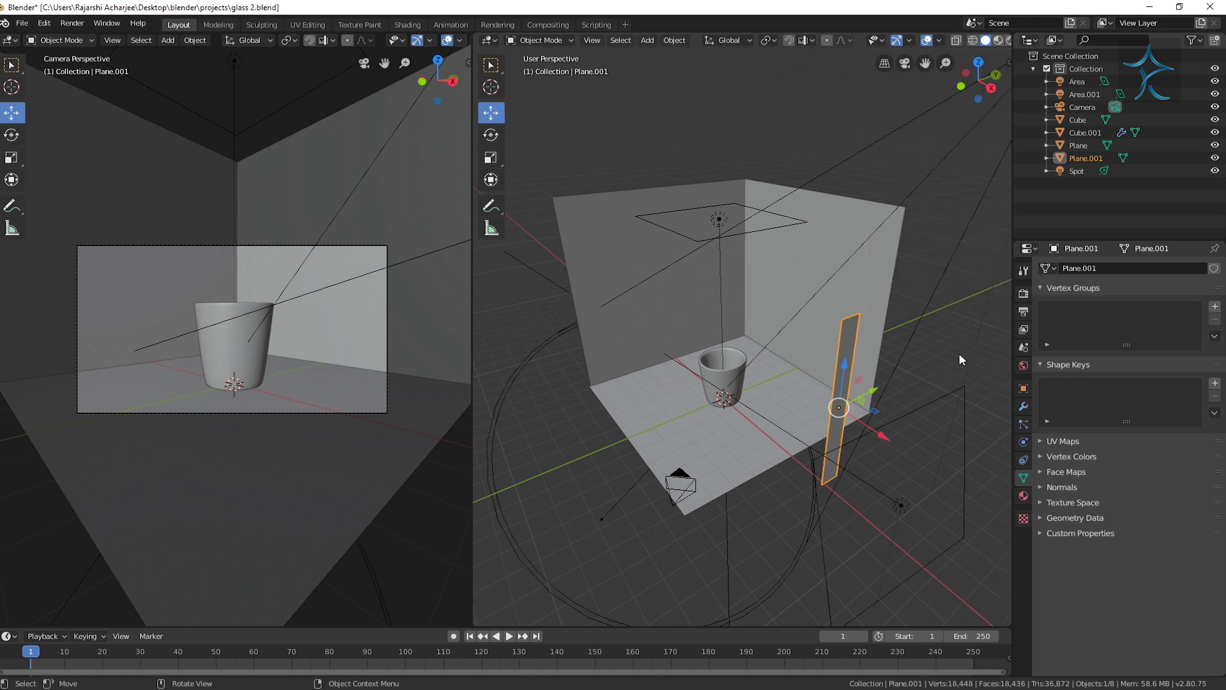
pyautogui.press('s')
pyautogui.press('y')
pyautogui.click(906, 387)
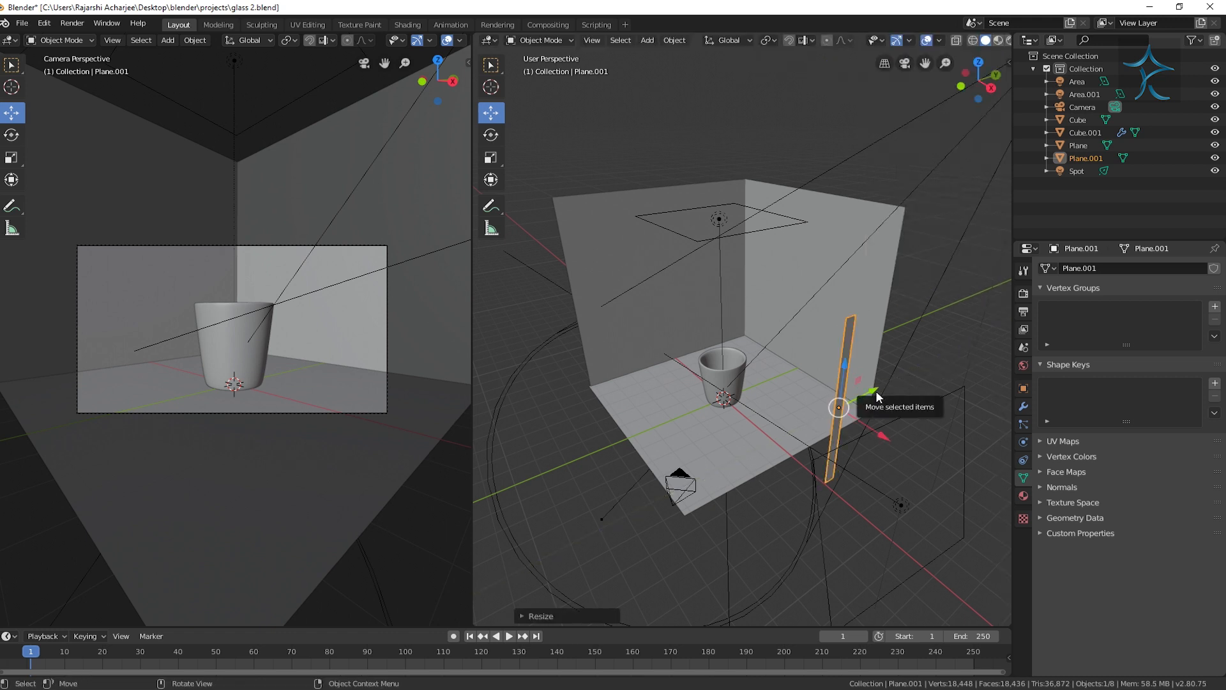
# Duplicate the thin strip beside the original along Y and raise both strips along Z
pyautogui.hotkey('shift', 'd')
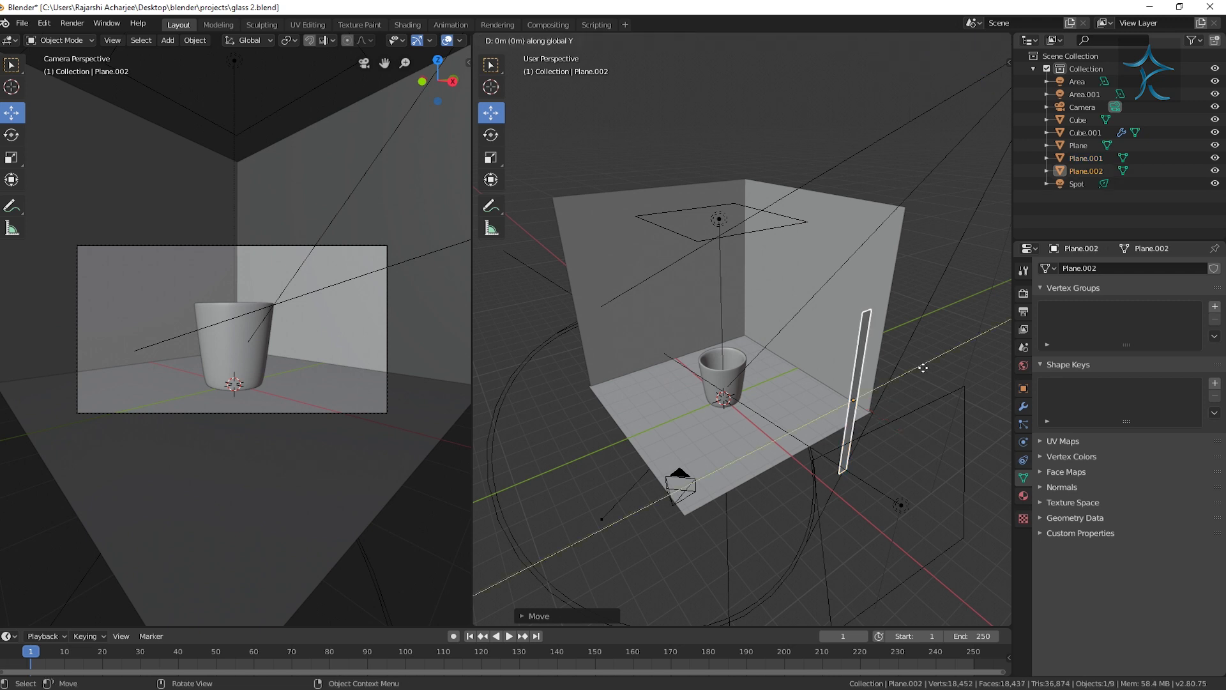
pyautogui.click(891, 352)
pyautogui.keyDown('shift'); pyautogui.click(870, 345); pyautogui.keyUp('shift')
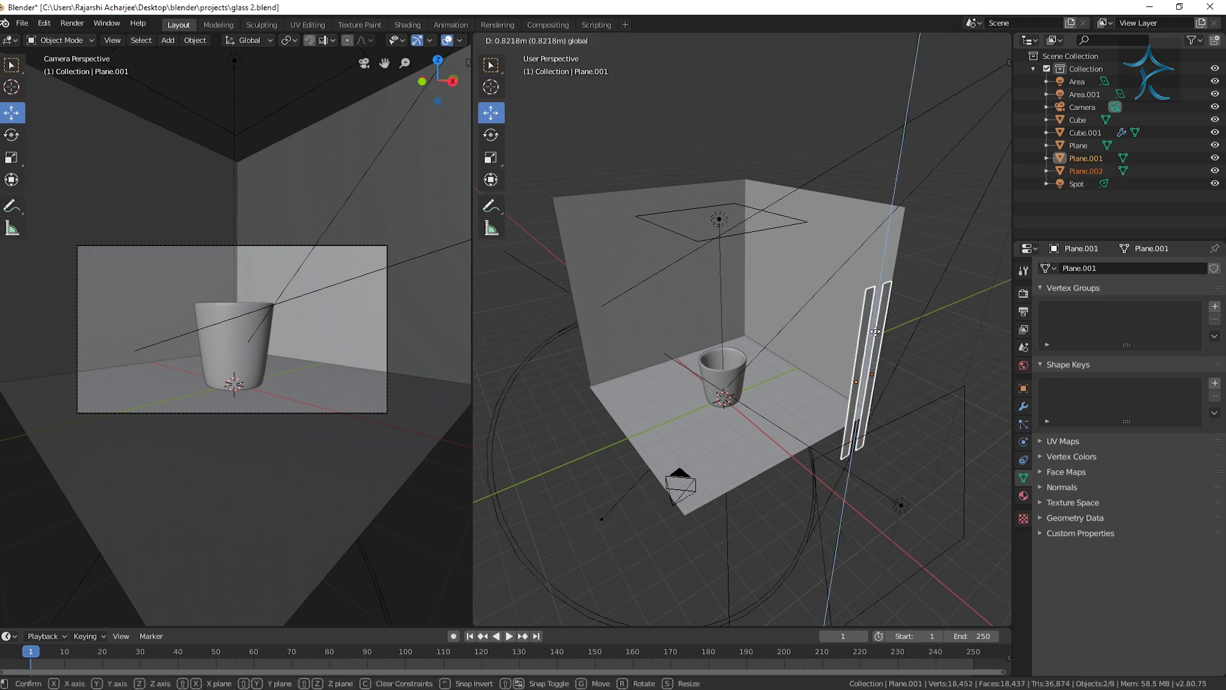
pyautogui.press('g')
pyautogui.click(819, 476)
# With the camera view in rendered shading, set the second area light's colour to light blue and its power to 50 W
pyautogui.press('z')
pyautogui.click(319, 353)
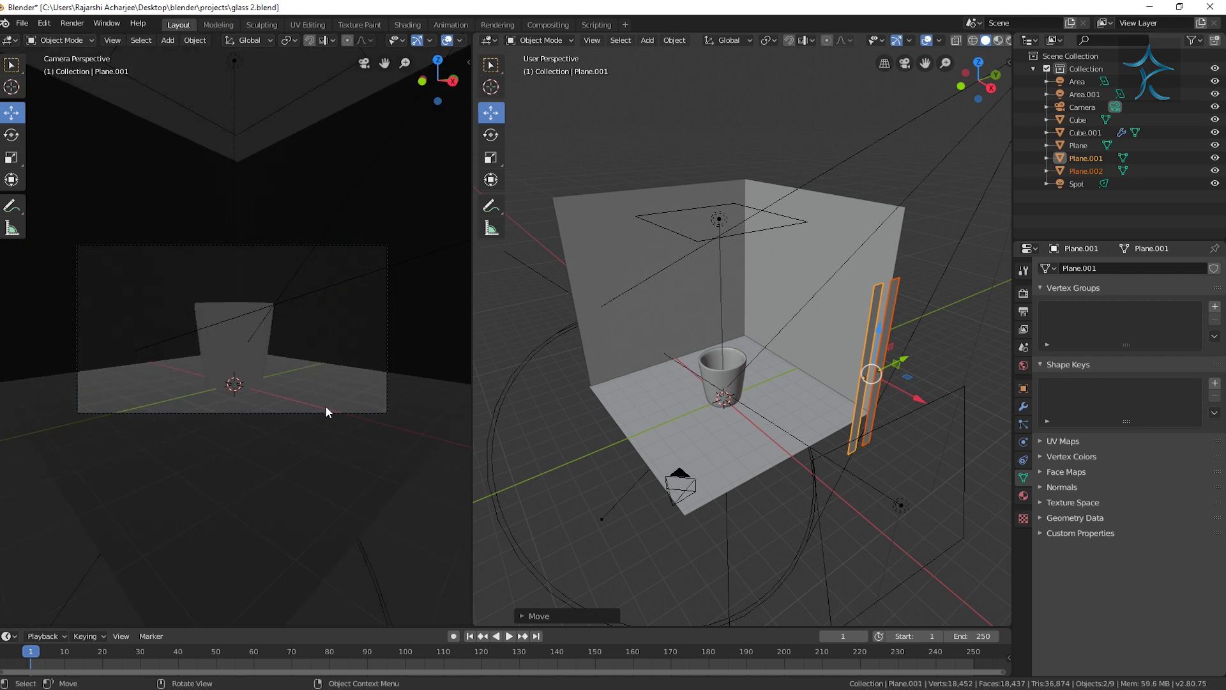
pyautogui.click(762, 229)
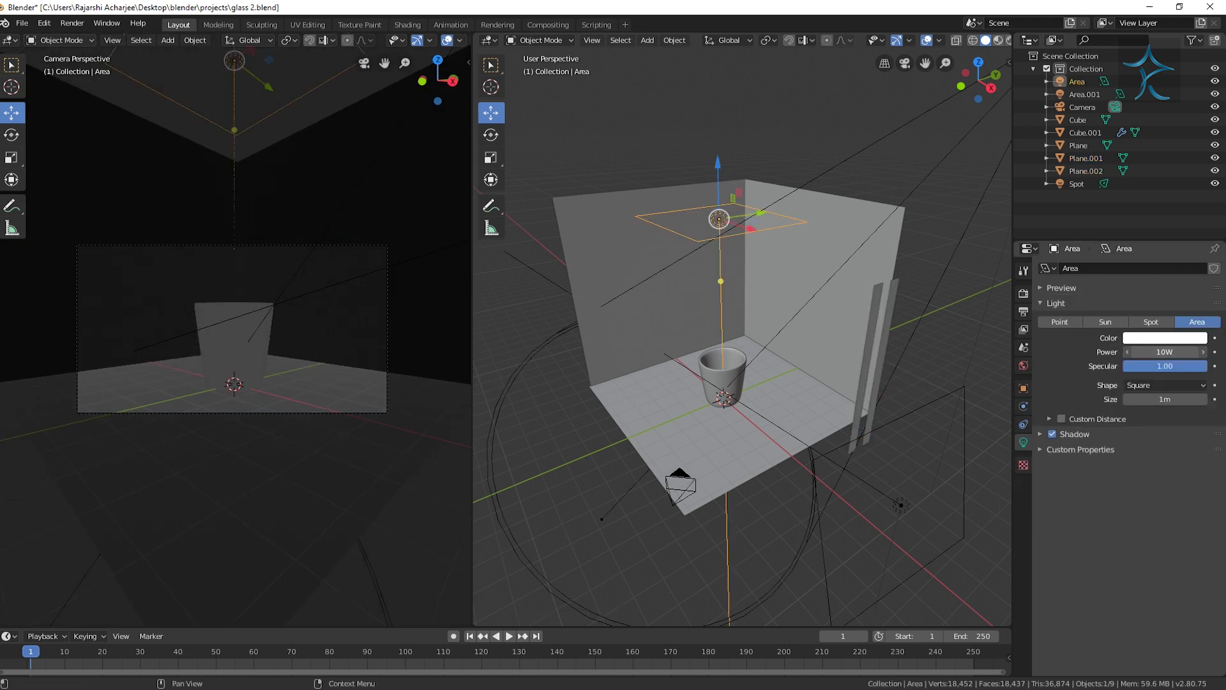
pyautogui.click(886, 495)
pyautogui.click(1179, 343)
pyautogui.click(1141, 199)
pyautogui.click(1163, 353)
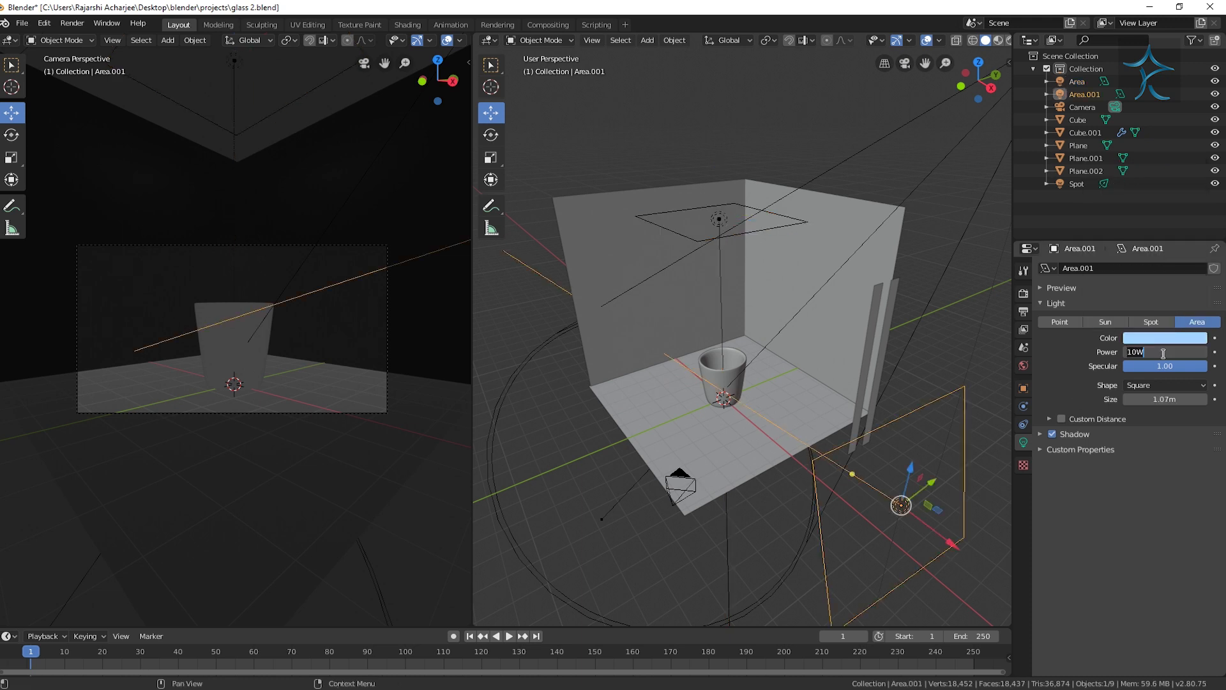
pyautogui.click(975, 300)
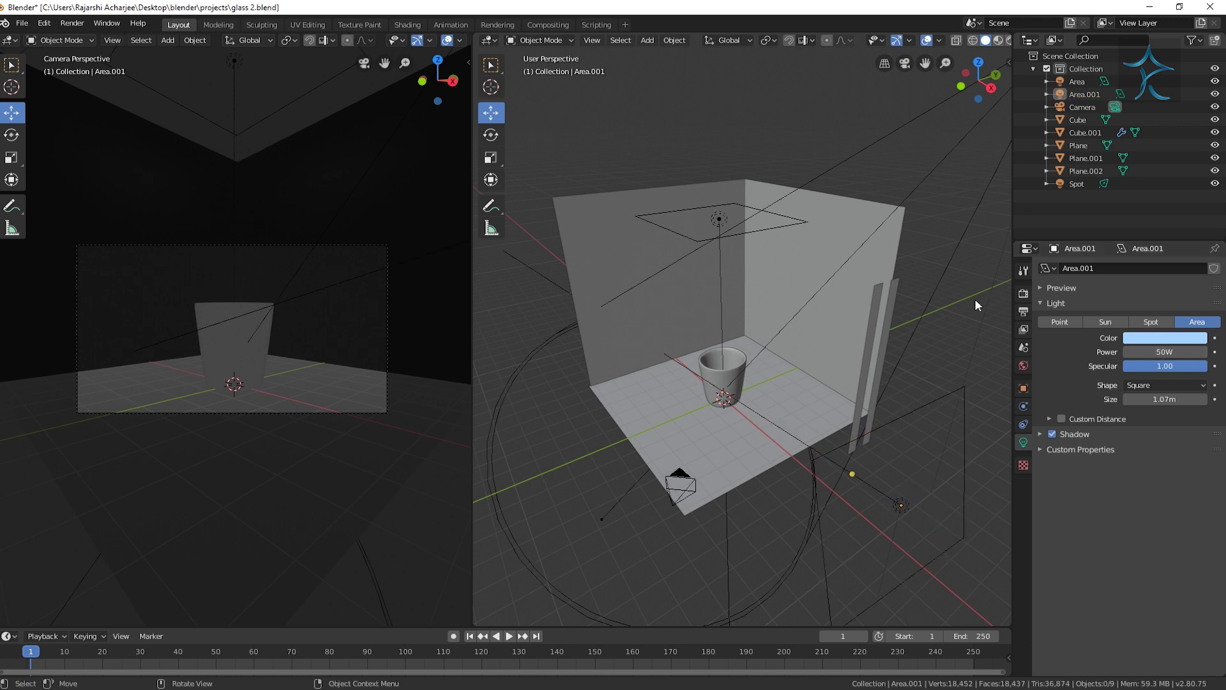
# Set the render engine to Cycles and examine the glass closely in the rendered camera view
pyautogui.click(713, 374)
pyautogui.scroll(3, 681, 328)
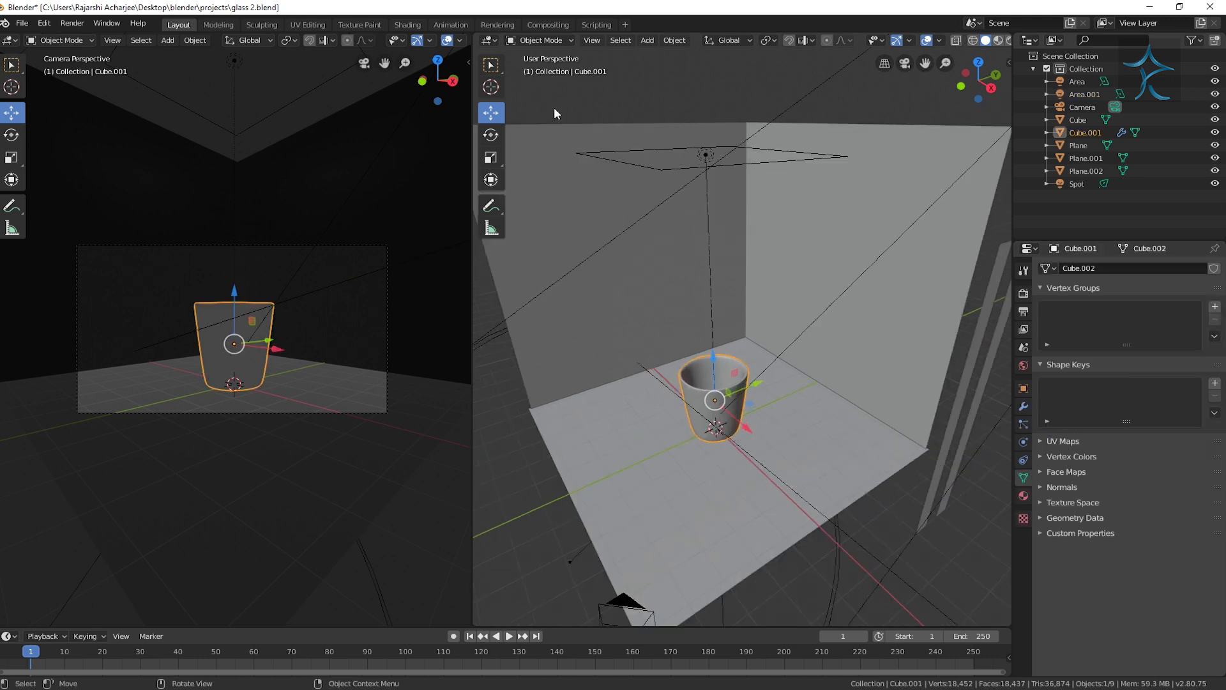
pyautogui.scroll(-3, 658, 300)
pyautogui.click(1023, 293)
pyautogui.click(1180, 267)
pyautogui.click(1172, 309)
pyautogui.scroll(1, 344, 389)
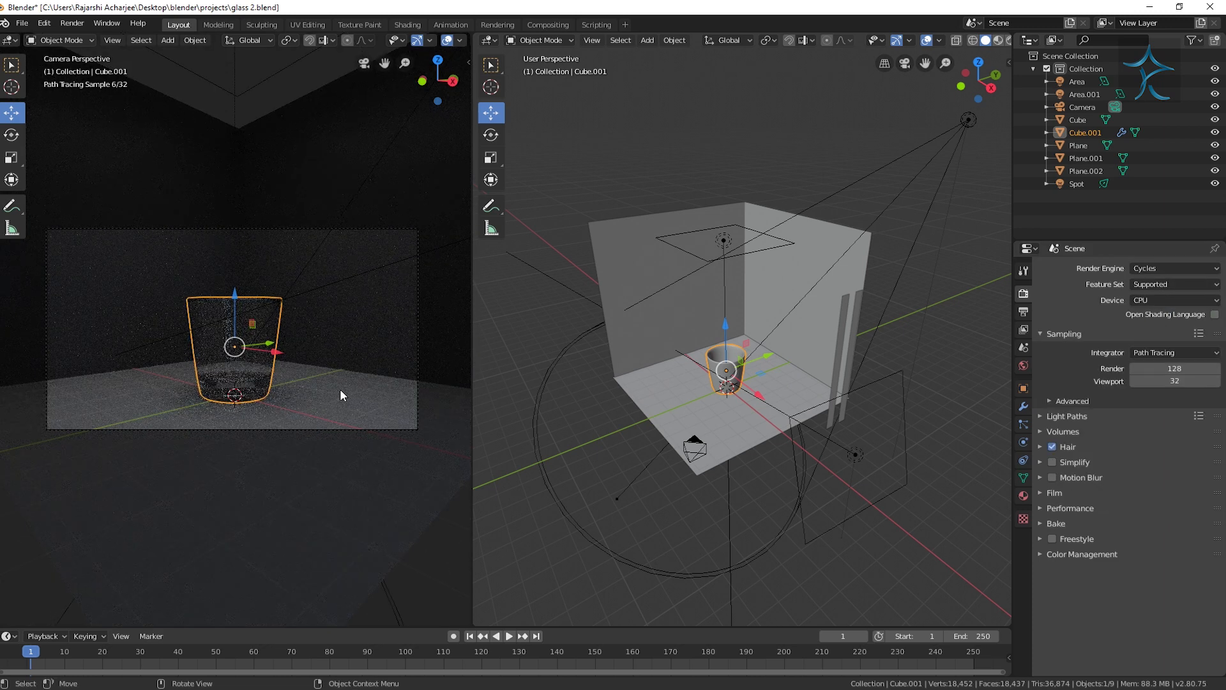
pyautogui.scroll(5, 340, 388)
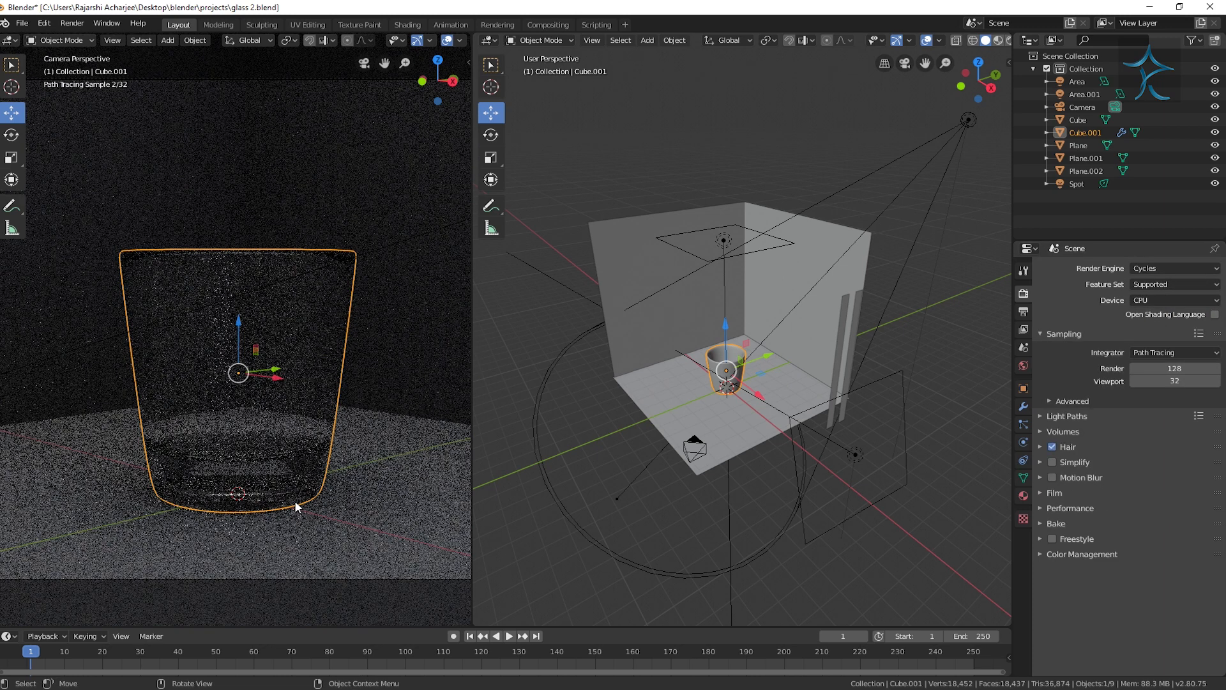
pyautogui.scroll(-5, 297, 446)
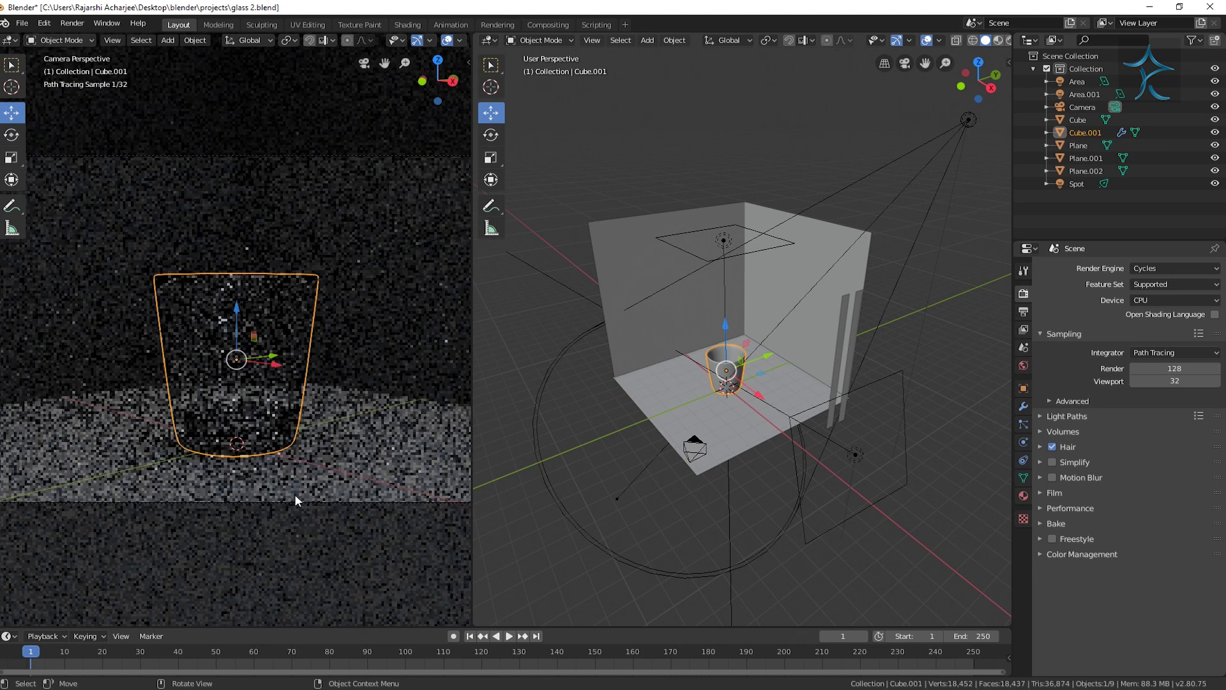
# Give the spot light a pale orange colour (H 0.062, S 0.245) and set its power to 1000 W
pyautogui.click(969, 121)
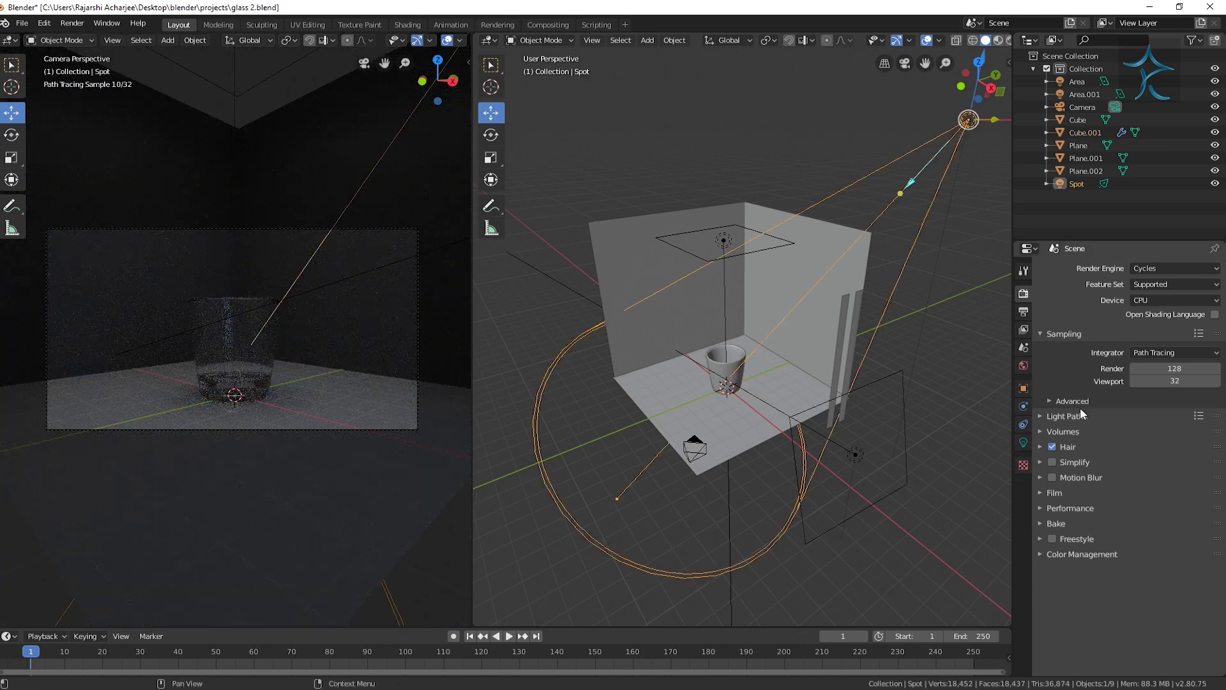
pyautogui.click(1023, 443)
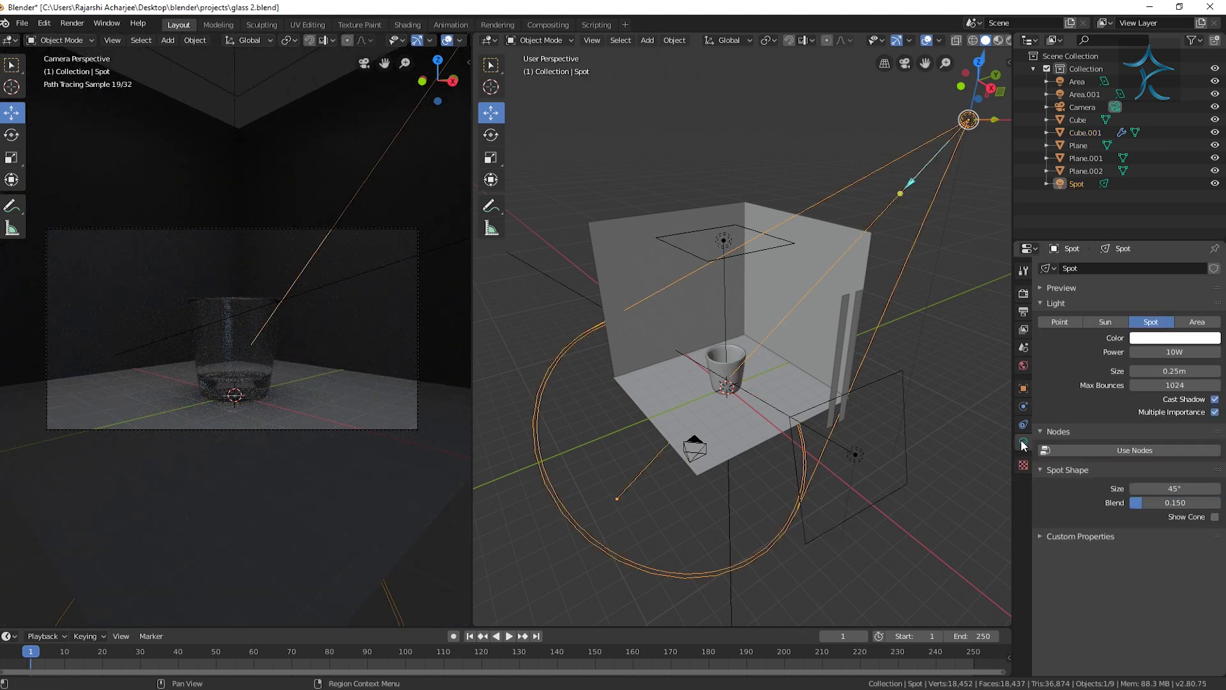
pyautogui.click(1175, 337)
pyautogui.click(1141, 231)
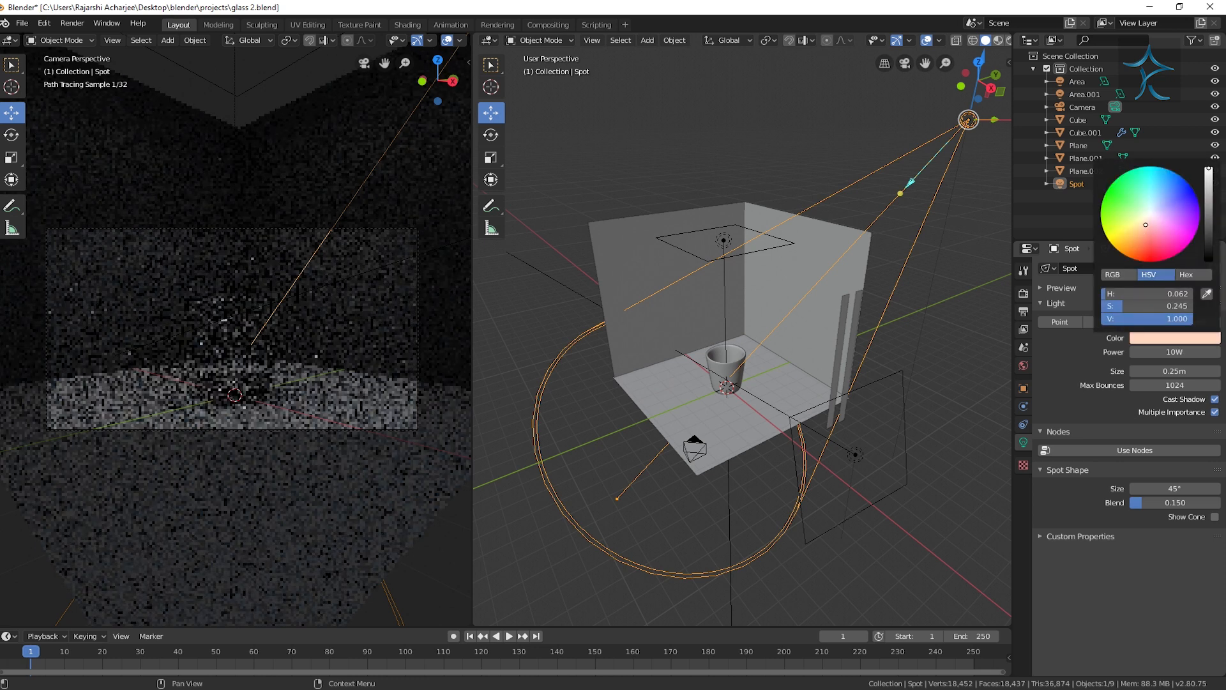
pyautogui.click(1199, 355)
pyautogui.write('1000')
pyautogui.press('Return')
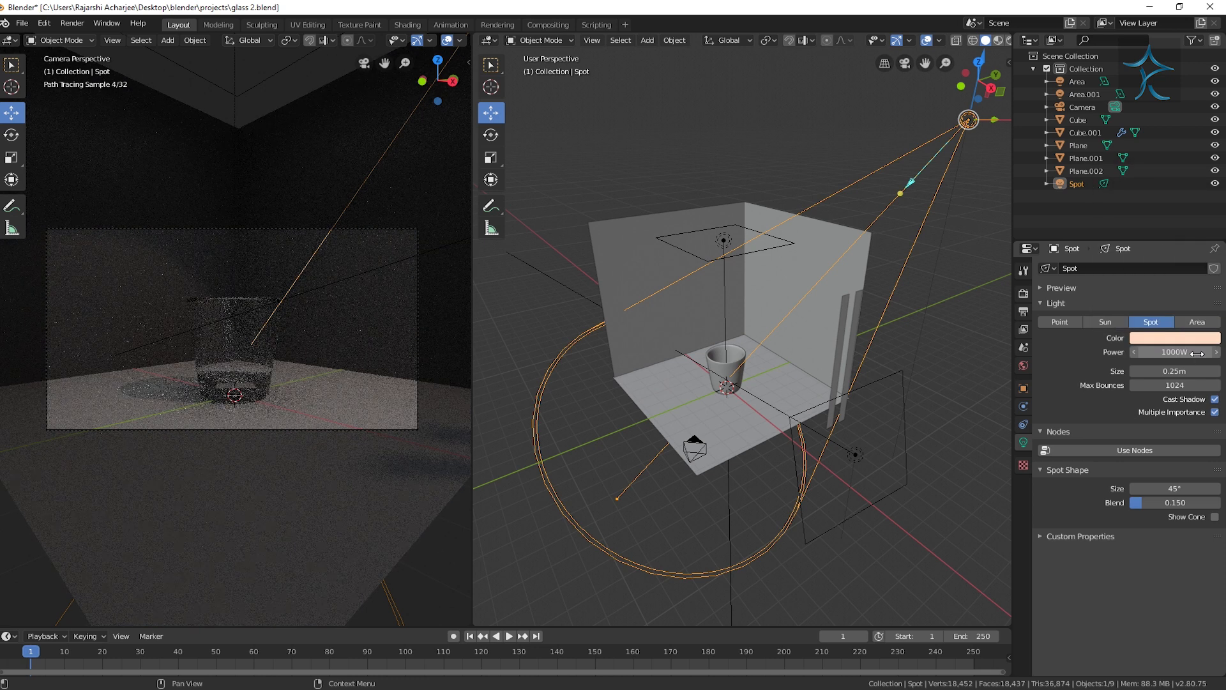
# Select the first thin strip and switch to the Shading workspace with a rendered camera view
pyautogui.click(941, 531)
pyautogui.click(834, 351)
pyautogui.click(776, 281)
pyautogui.click(788, 183)
pyautogui.click(842, 338)
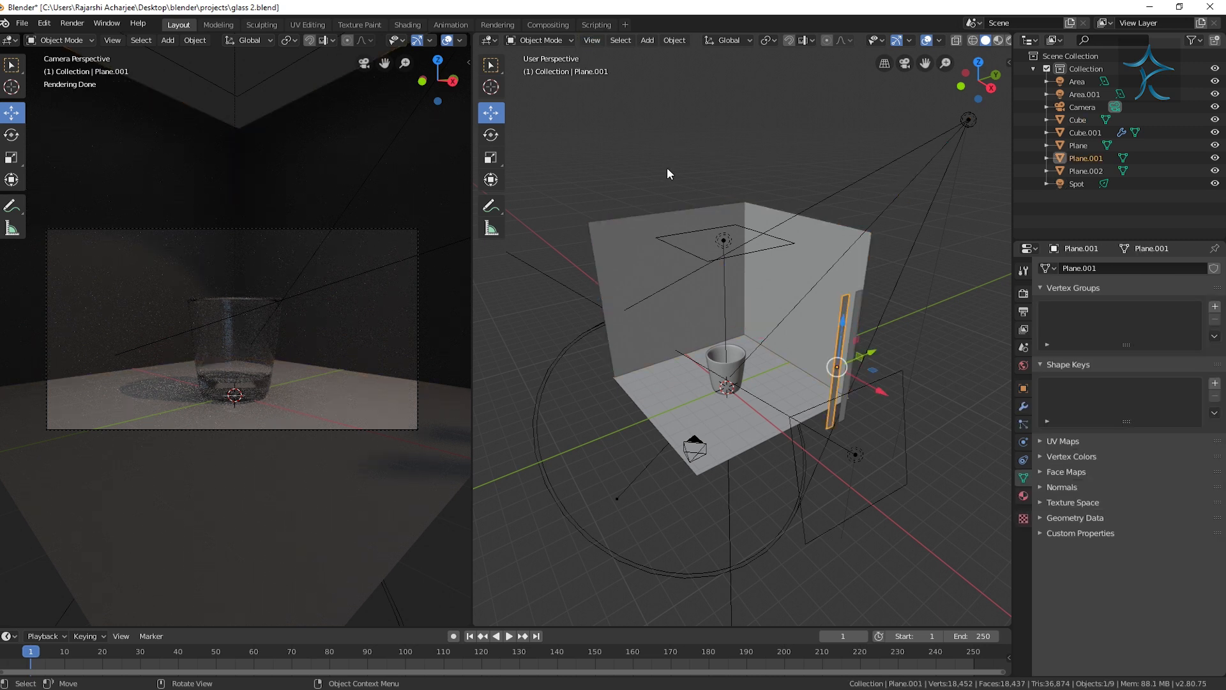
pyautogui.click(409, 25)
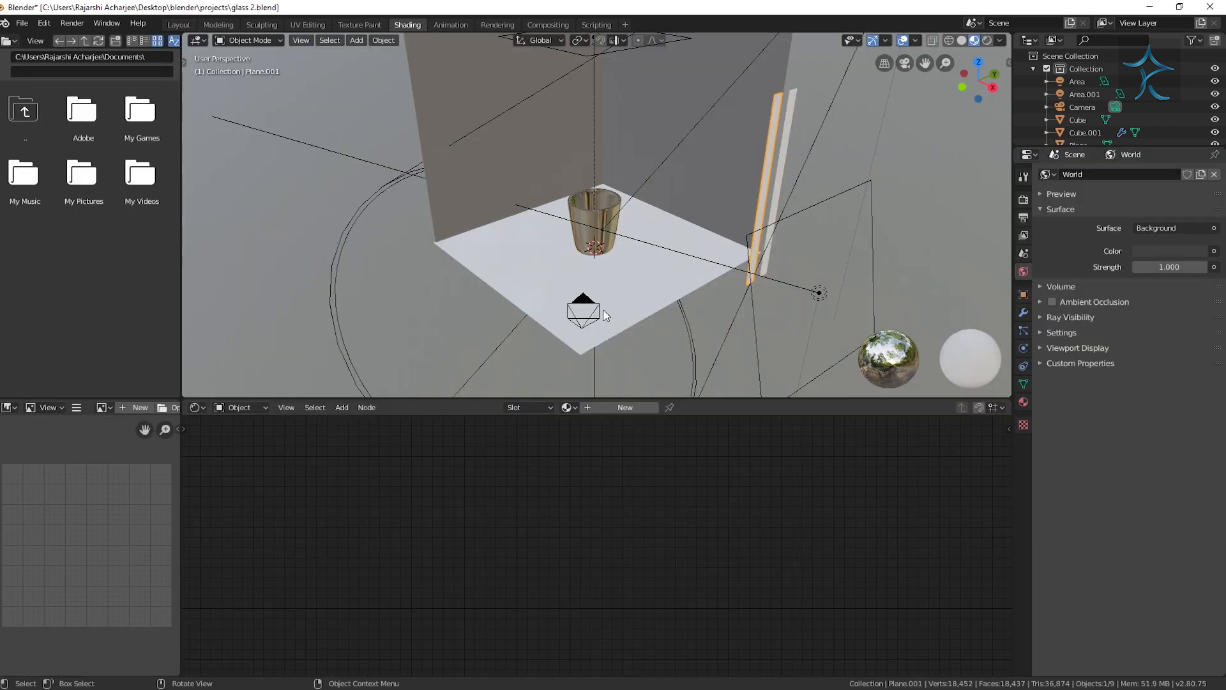
pyautogui.press('KP_0')
pyautogui.scroll(1, 607, 313)
pyautogui.press('z')
pyautogui.click(643, 203)
pyautogui.scroll(-3, 694, 255)
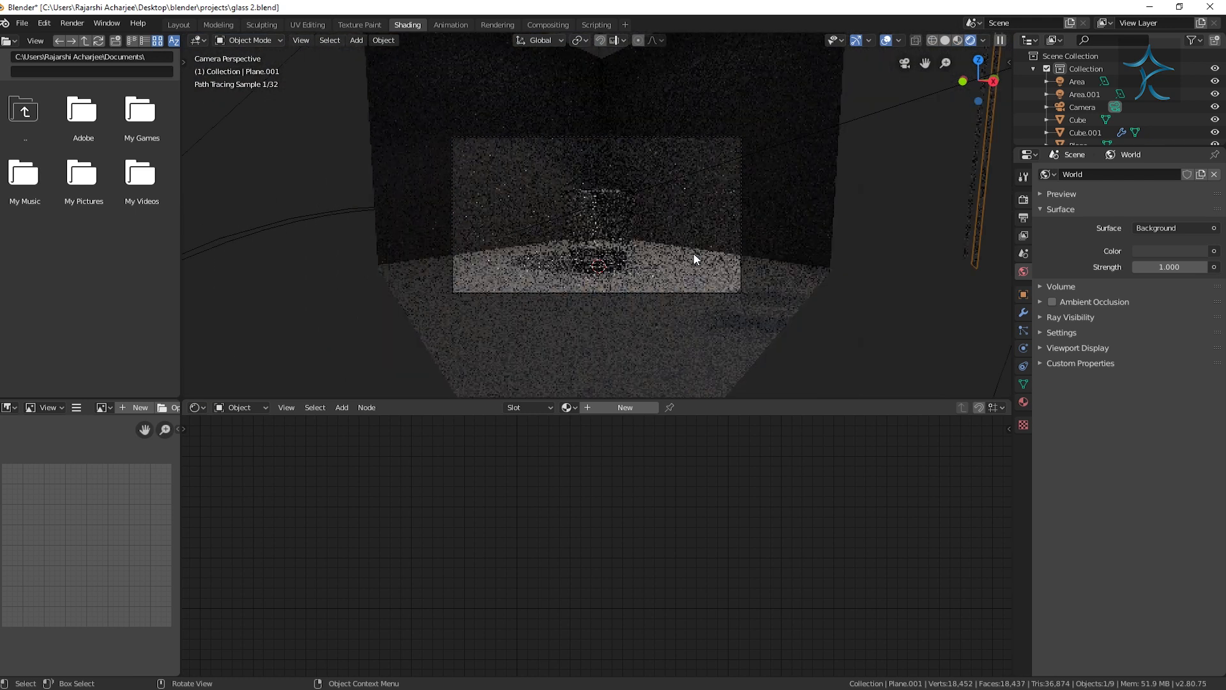
# Create a material named emission on the first strip and replace its Principled BSDF with an Emission shader
pyautogui.click(626, 408)
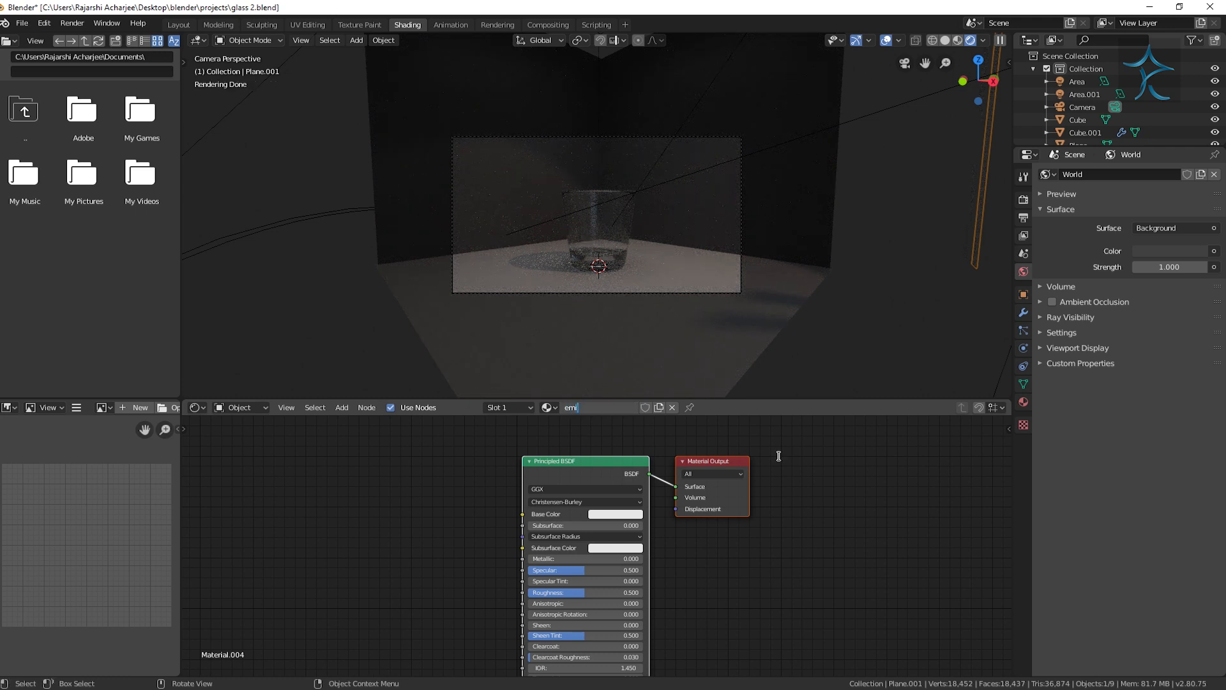
pyautogui.press('Return')
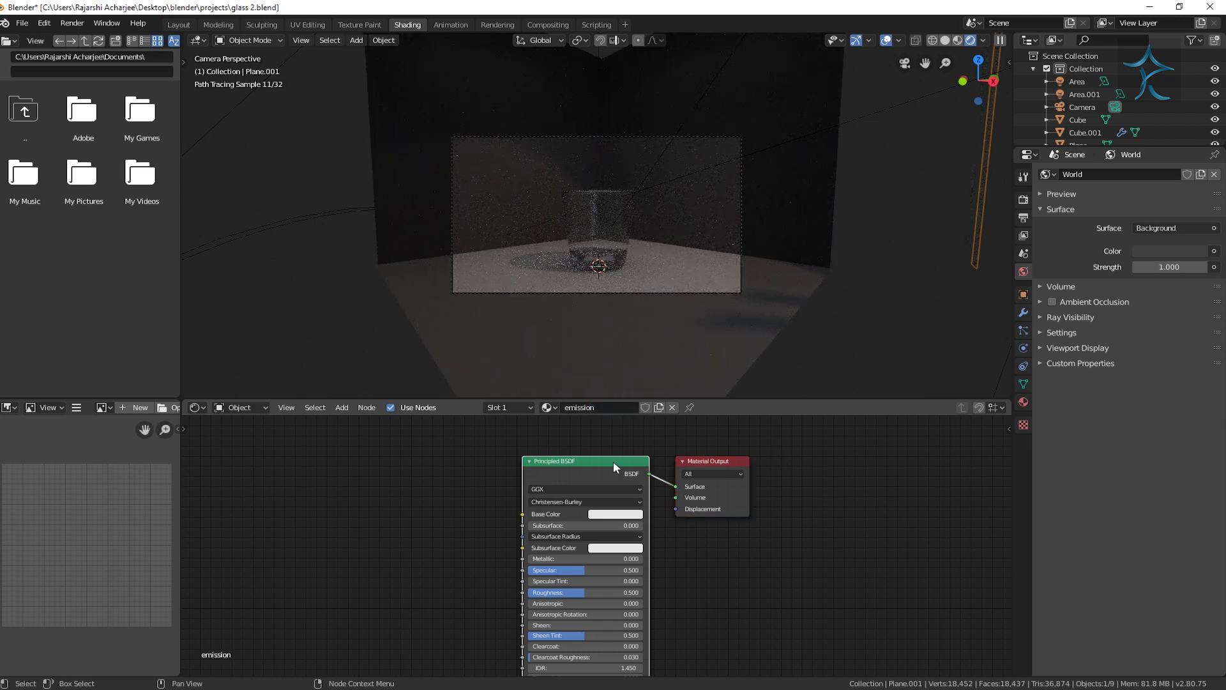
pyautogui.press('x')
pyautogui.hotkey('shift', 'a')
pyautogui.moveTo(530, 534)
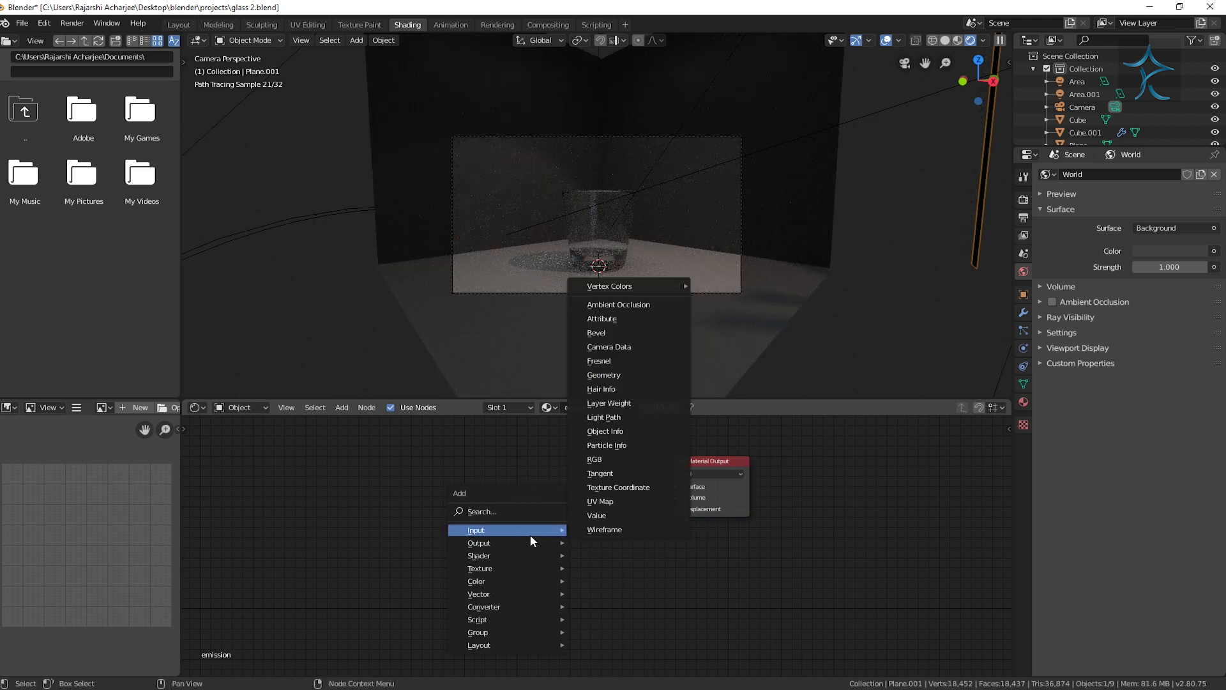
pyautogui.moveTo(479, 555)
pyautogui.click(613, 330)
# Connect the Emission shader to the material output's Surface and make its colour light blue
pyautogui.moveTo(577, 504); pyautogui.dragTo(676, 487)
pyautogui.click(560, 516)
pyautogui.click(587, 404)
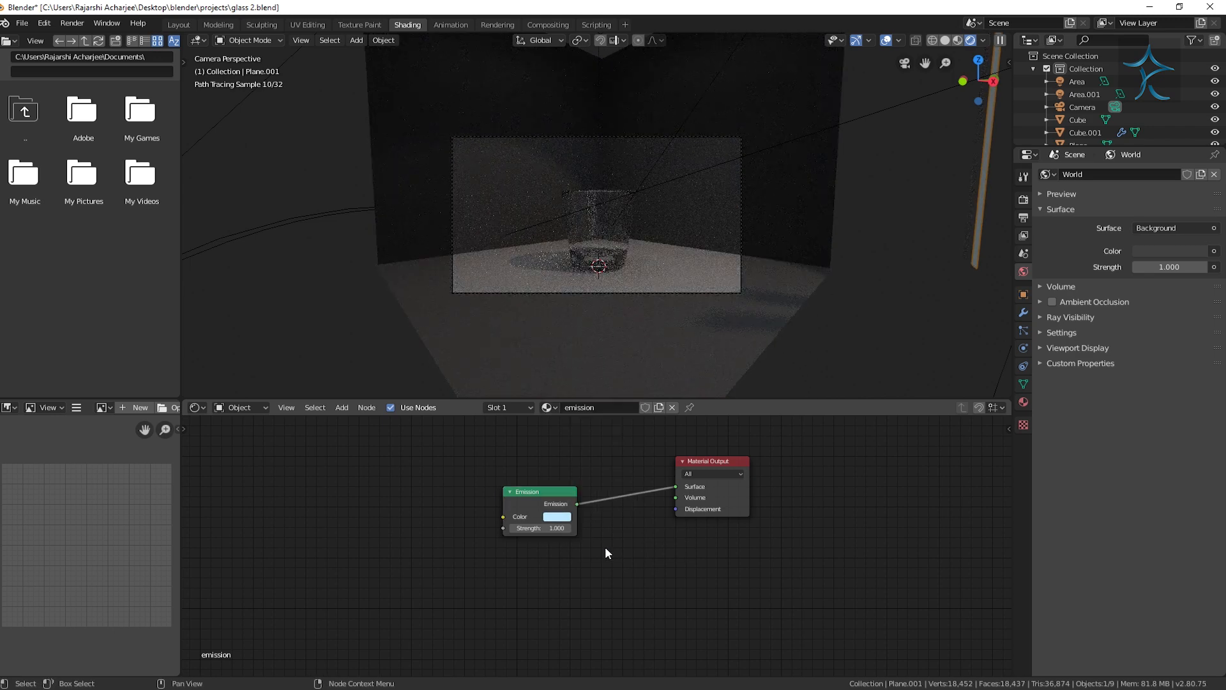
# Examine the glass and its mesh in solid shading, from the camera view and from outside the room
pyautogui.scroll(3, 683, 309)
pyautogui.press('z')
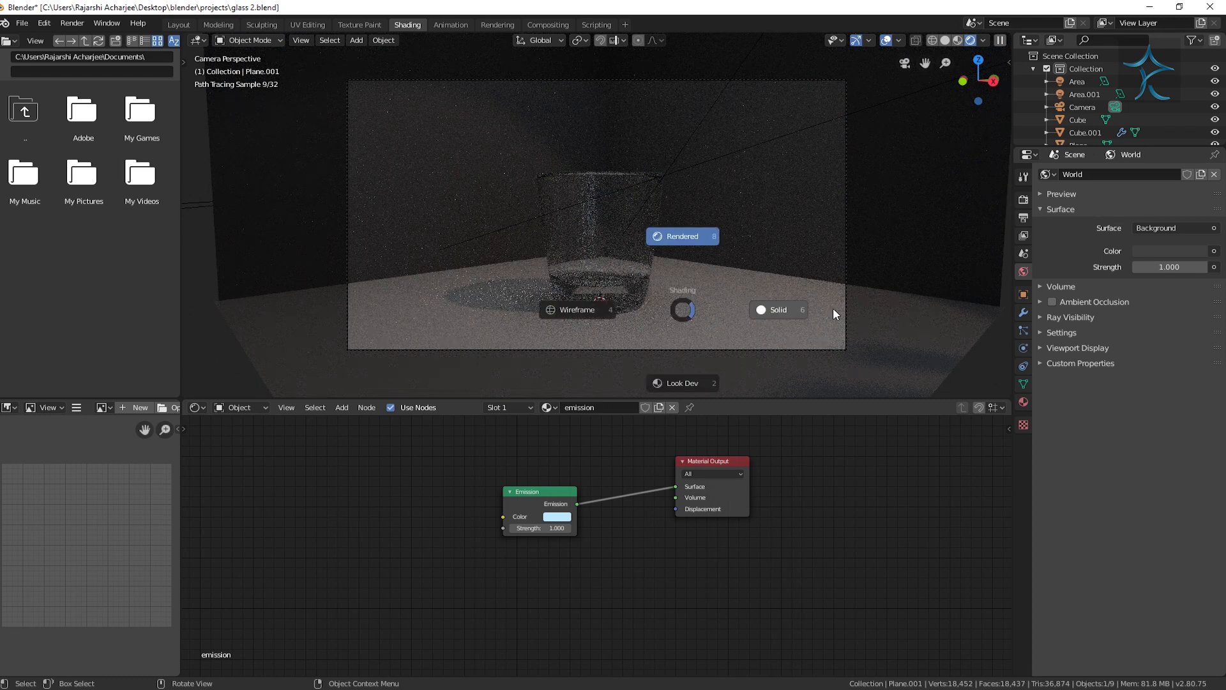
pyautogui.click(833, 308)
pyautogui.scroll(4, 641, 302)
pyautogui.press('z')
pyautogui.click(742, 309)
pyautogui.press('Tab')
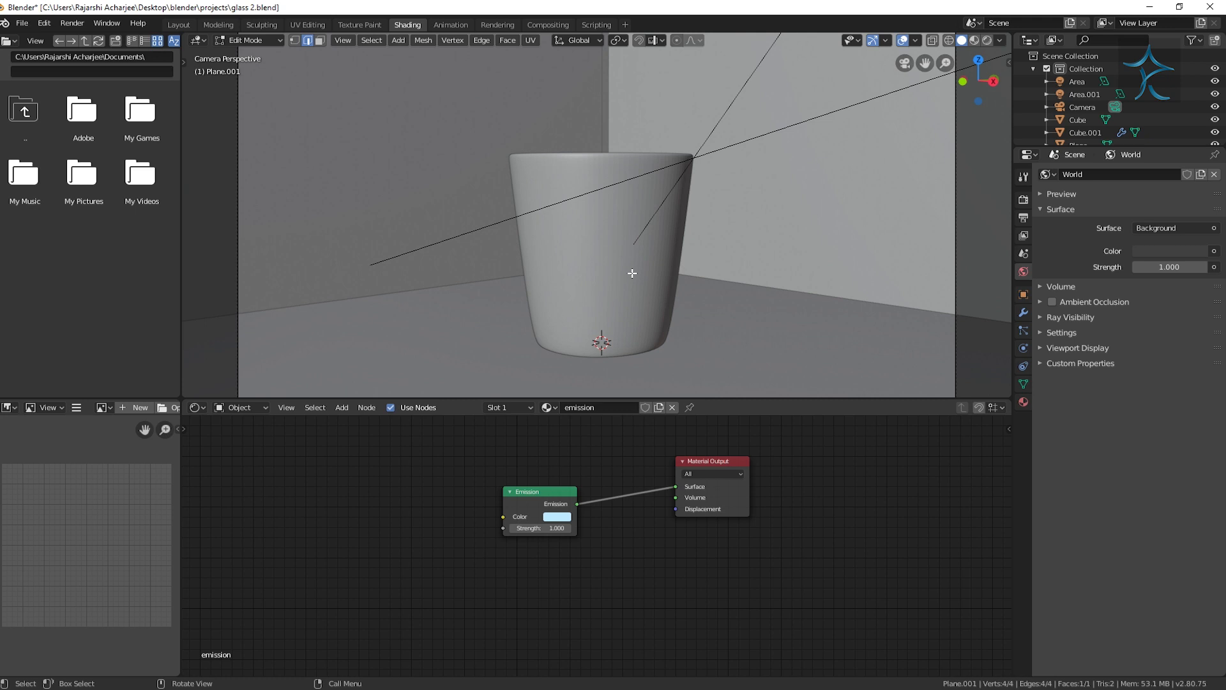
pyautogui.press('Tab')
pyautogui.click(631, 271)
pyautogui.press('Tab')
pyautogui.moveTo(634, 292)
pyautogui.mouseDown(button='middle')
pyautogui.moveTo(655, 279)
pyautogui.moveTo(668, 300)
pyautogui.moveTo(651, 287)
pyautogui.moveTo(634, 309)
pyautogui.moveTo(655, 245)
pyautogui.moveTo(642, 305)
pyautogui.mouseUp(button='middle')
pyautogui.press('z')
pyautogui.click(741, 306)
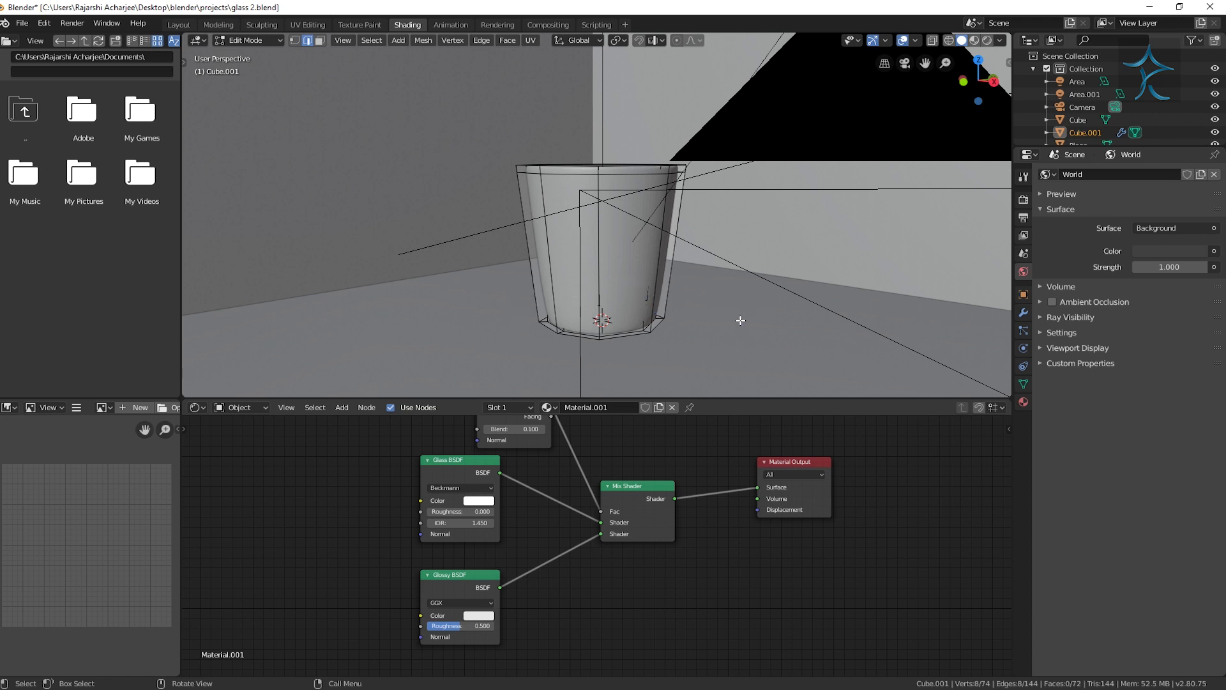
pyautogui.press('KP_0')
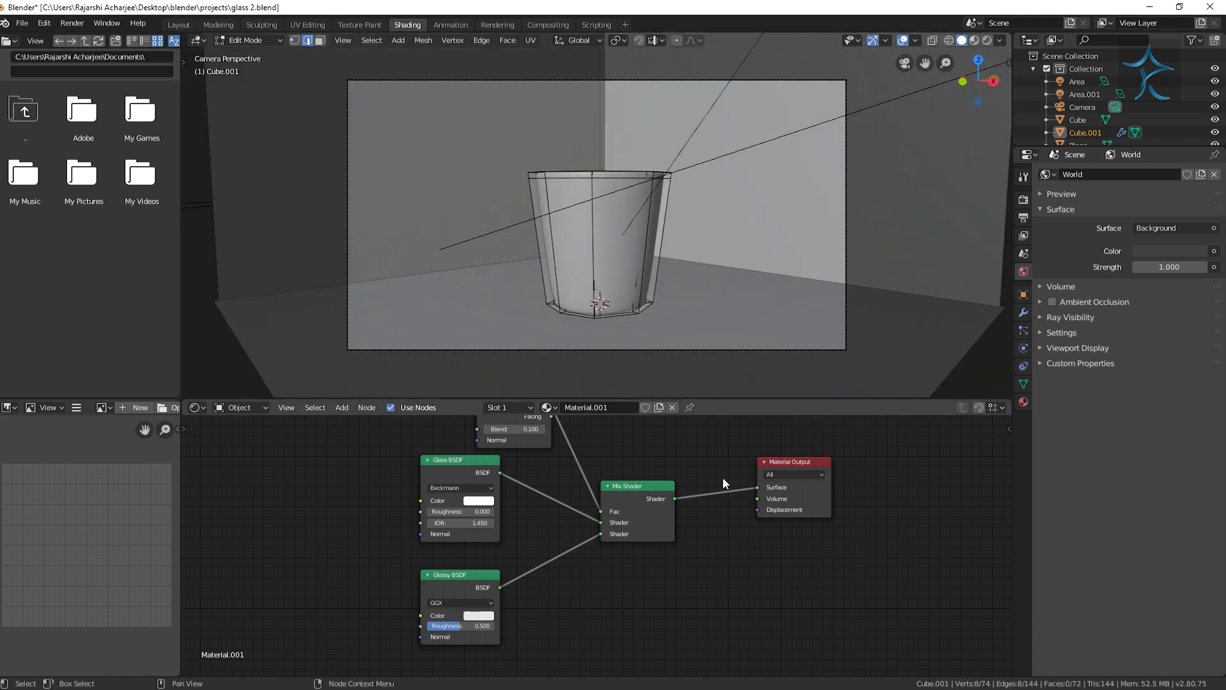
pyautogui.scroll(-3, 921, 233)
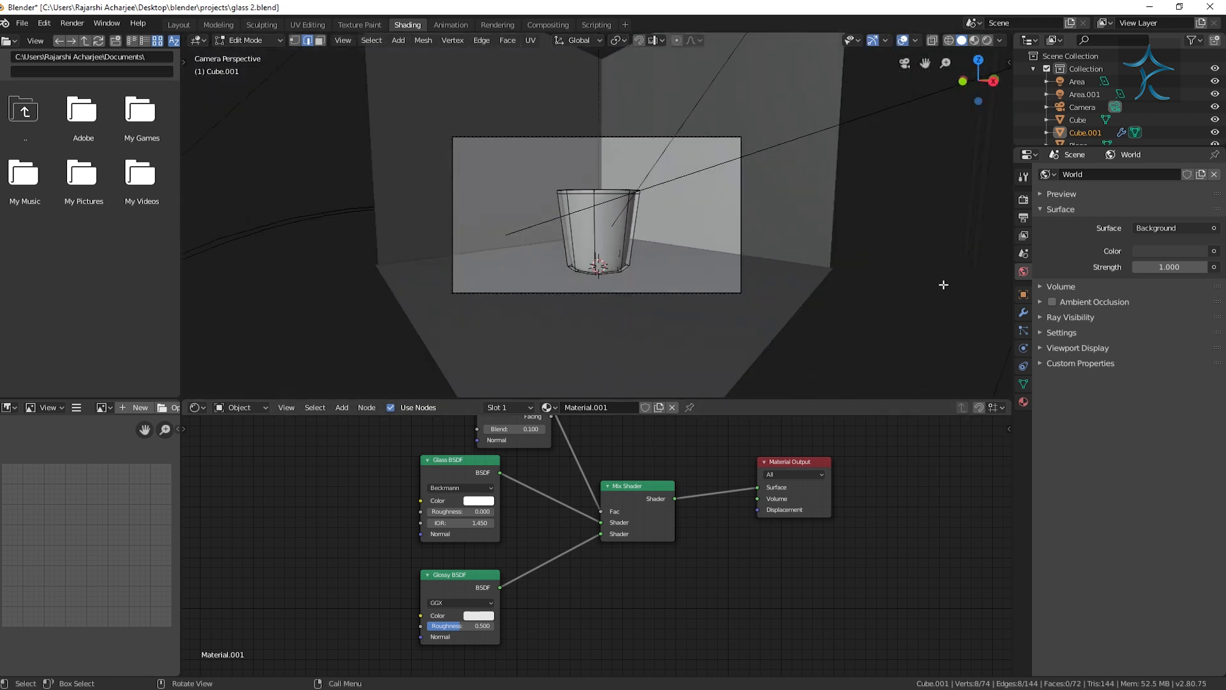
pyautogui.scroll(4, 752, 356)
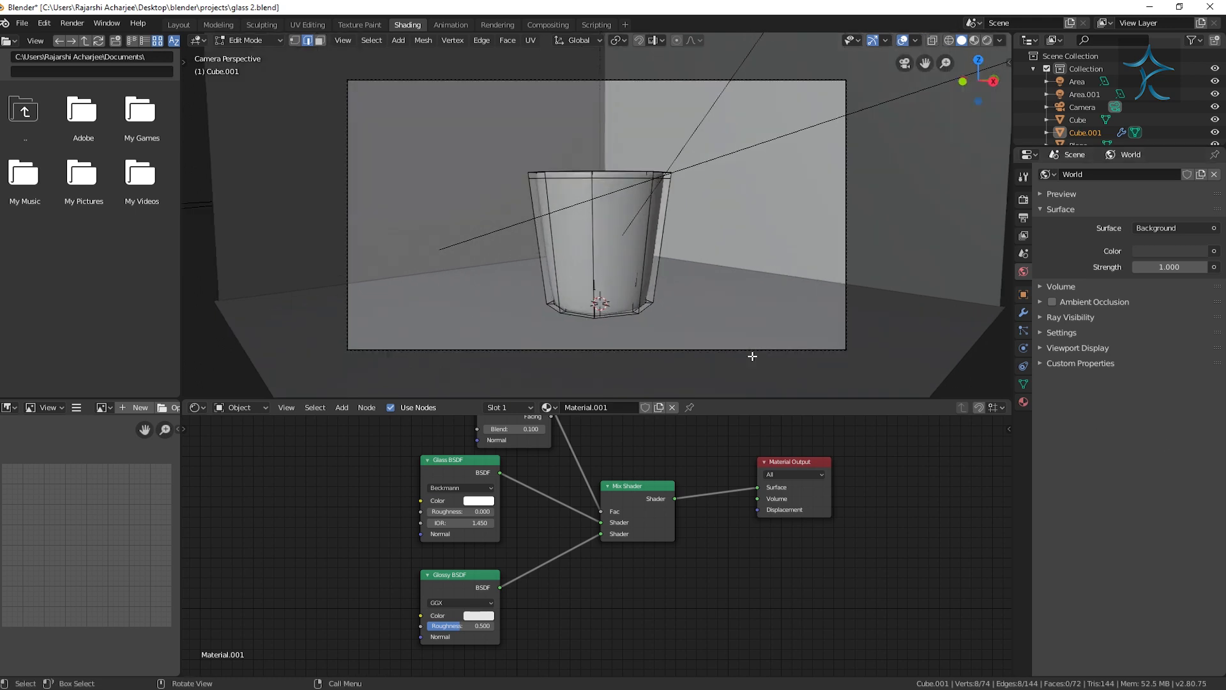
pyautogui.moveTo(710, 308); pyautogui.dragTo(817, 262, button='middle')
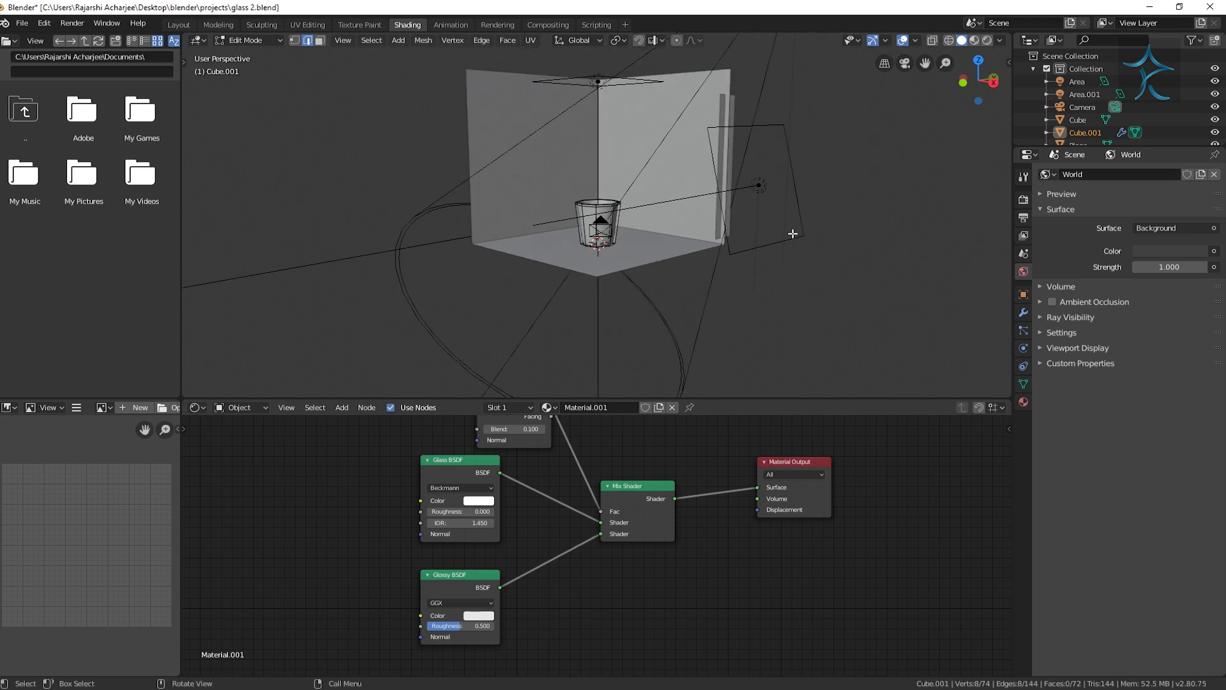
# Return to Object Mode, select the second area light and set the world background colour to black
pyautogui.press('Tab')
pyautogui.click(759, 186)
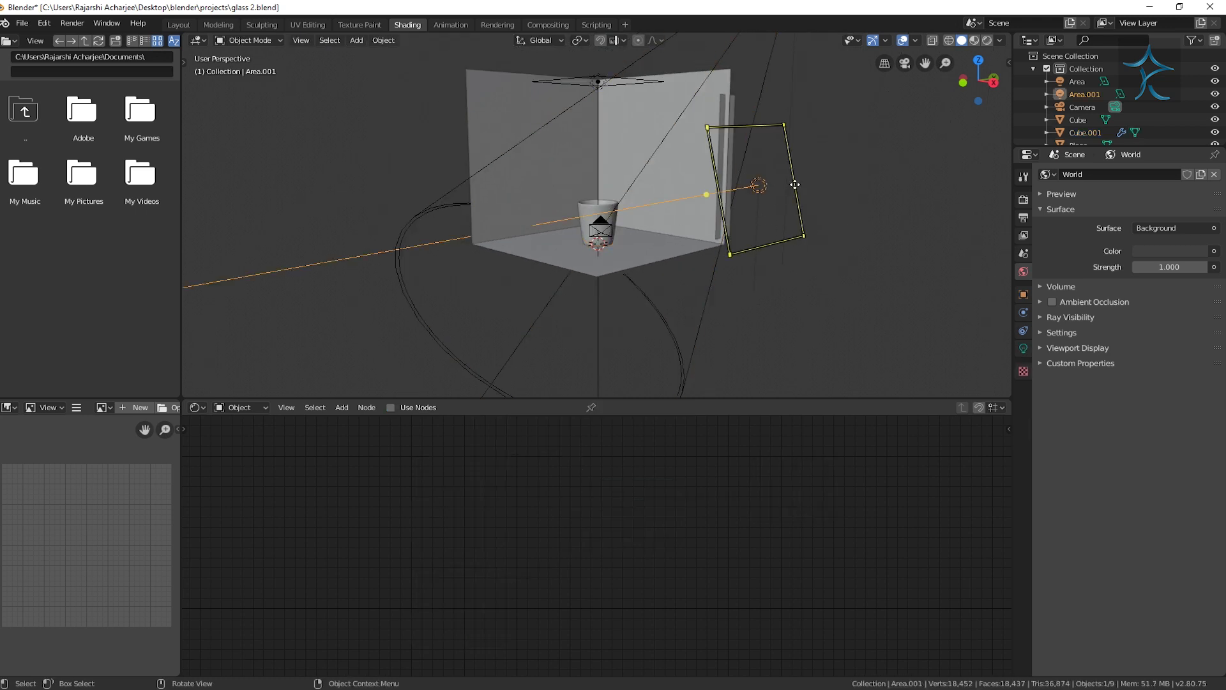
pyautogui.click(1024, 348)
pyautogui.click(1023, 271)
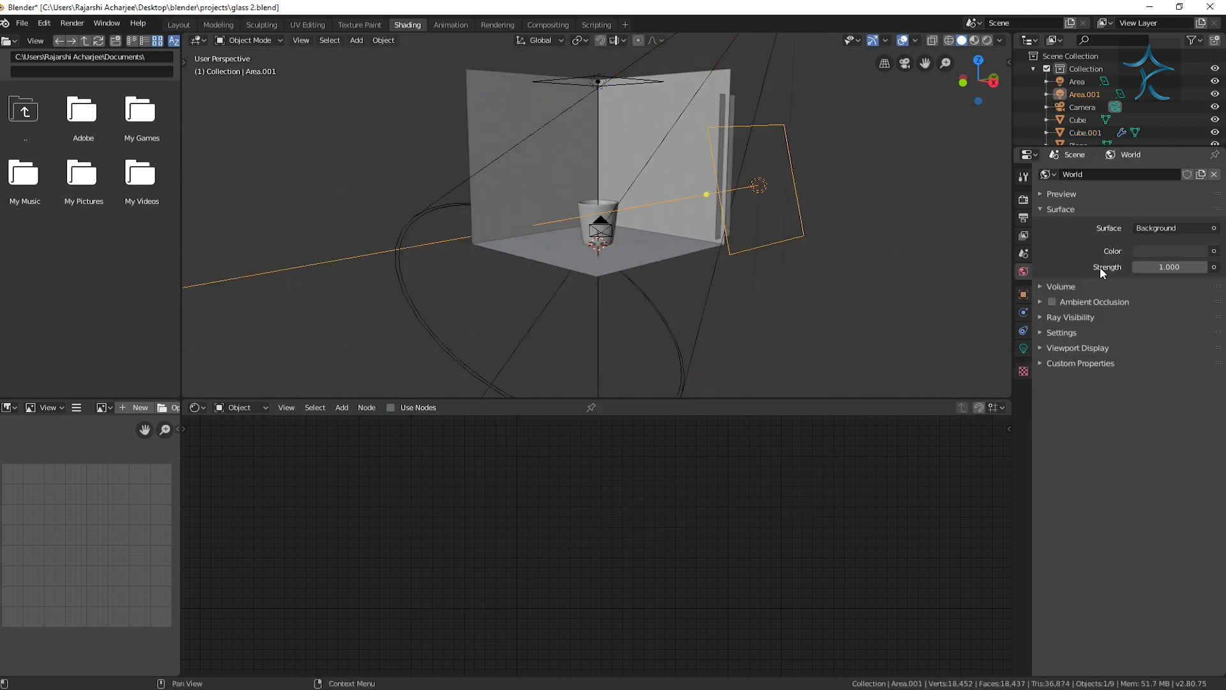
pyautogui.click(1169, 251)
pyautogui.moveTo(1196, 128); pyautogui.dragTo(1198, 165)
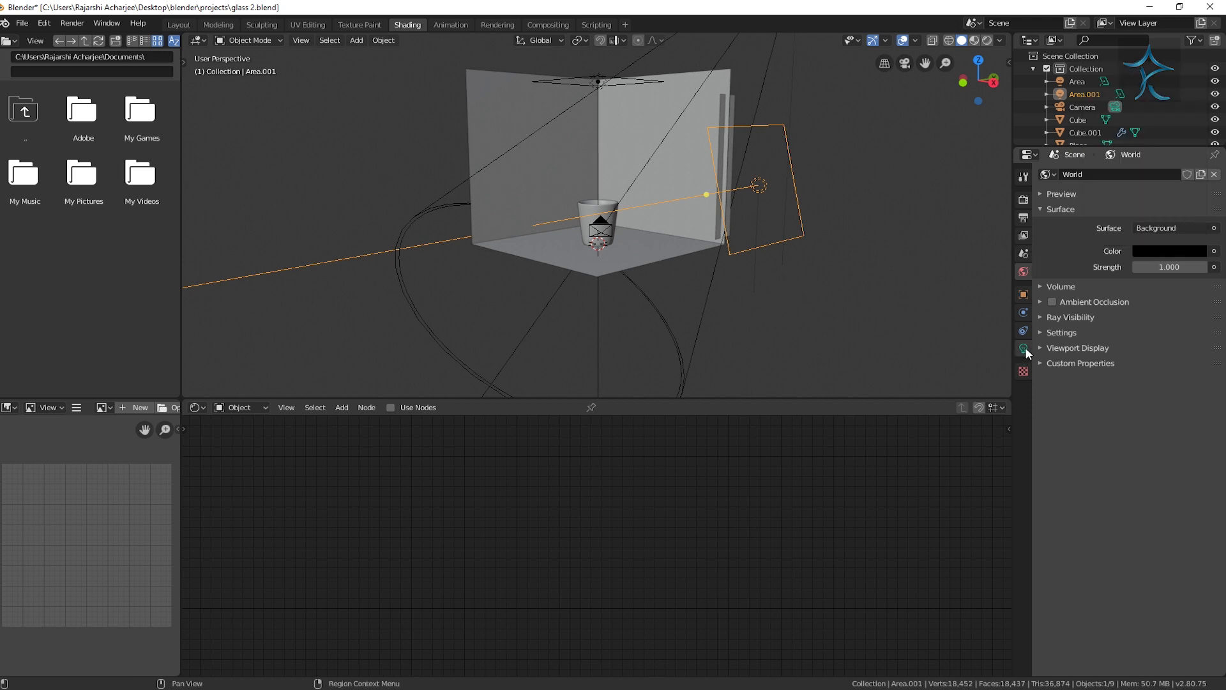
# Adjust the power of the area lights and set the spot light's power to 5000 W
pyautogui.click(1023, 348)
pyautogui.click(1180, 256)
pyautogui.click(1063, 278)
pyautogui.moveTo(629, 93); pyautogui.dragTo(624, 209, button='middle')
pyautogui.click(600, 92)
pyautogui.click(795, 79)
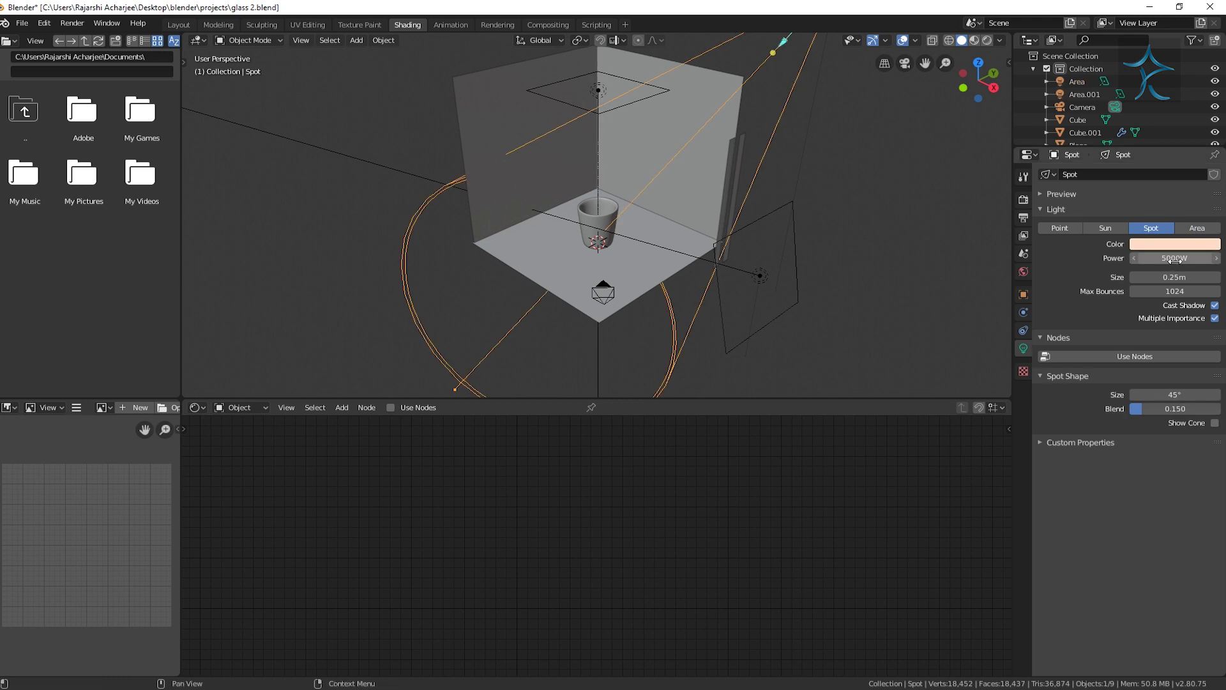
# Set the first strip's Emission strength to 50
pyautogui.click(730, 167)
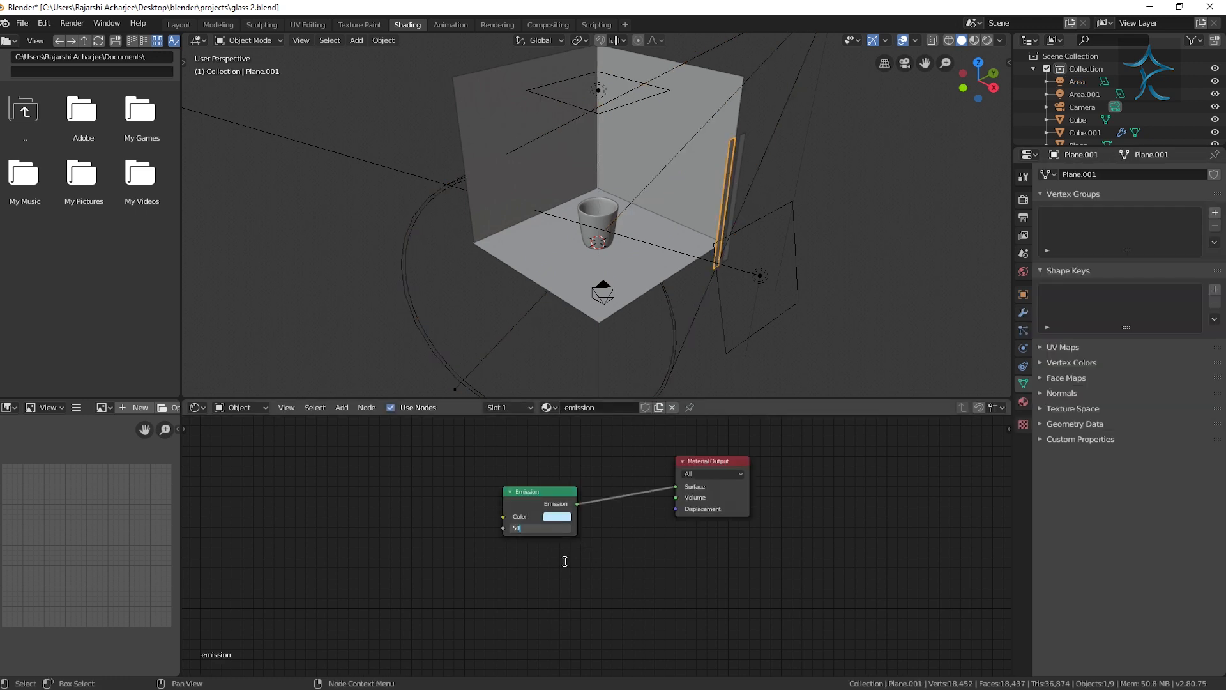
pyautogui.scroll(2, 675, 569)
pyautogui.scroll(3, 760, 182)
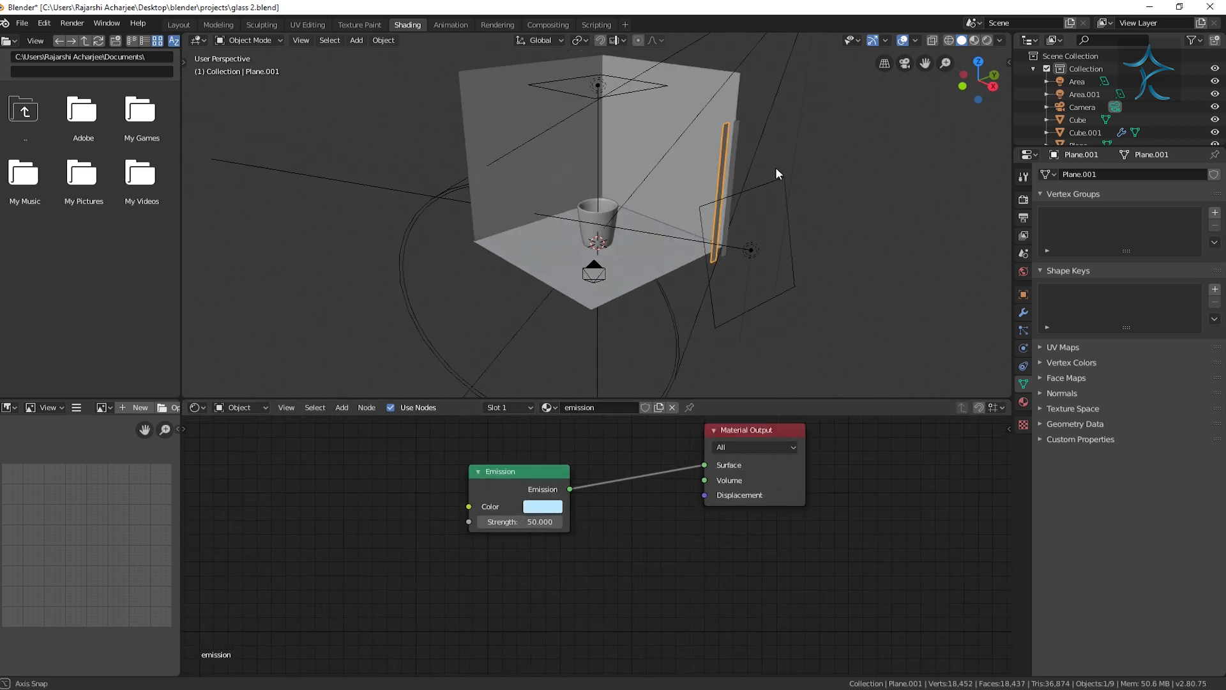
# Assign the existing emission material to the second strip and preview the scene in the rendered camera view
pyautogui.click(814, 156)
pyautogui.click(567, 407)
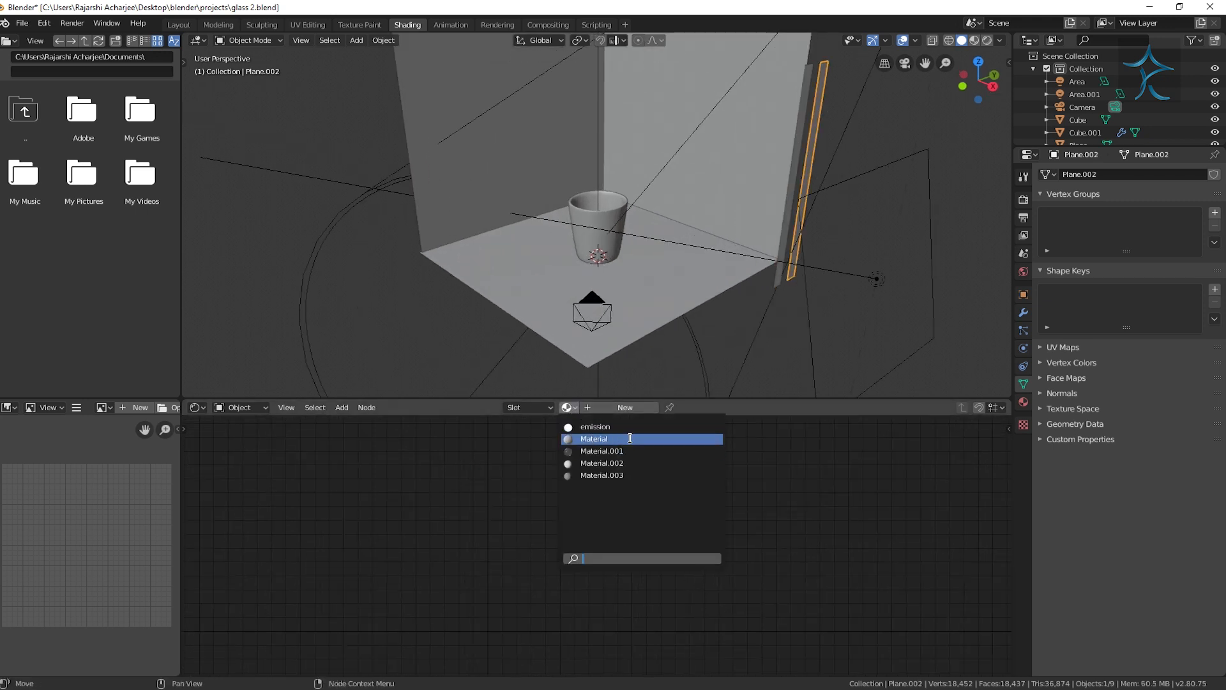
pyautogui.click(647, 427)
pyautogui.press('KP_0')
pyautogui.press('z')
pyautogui.click(687, 178)
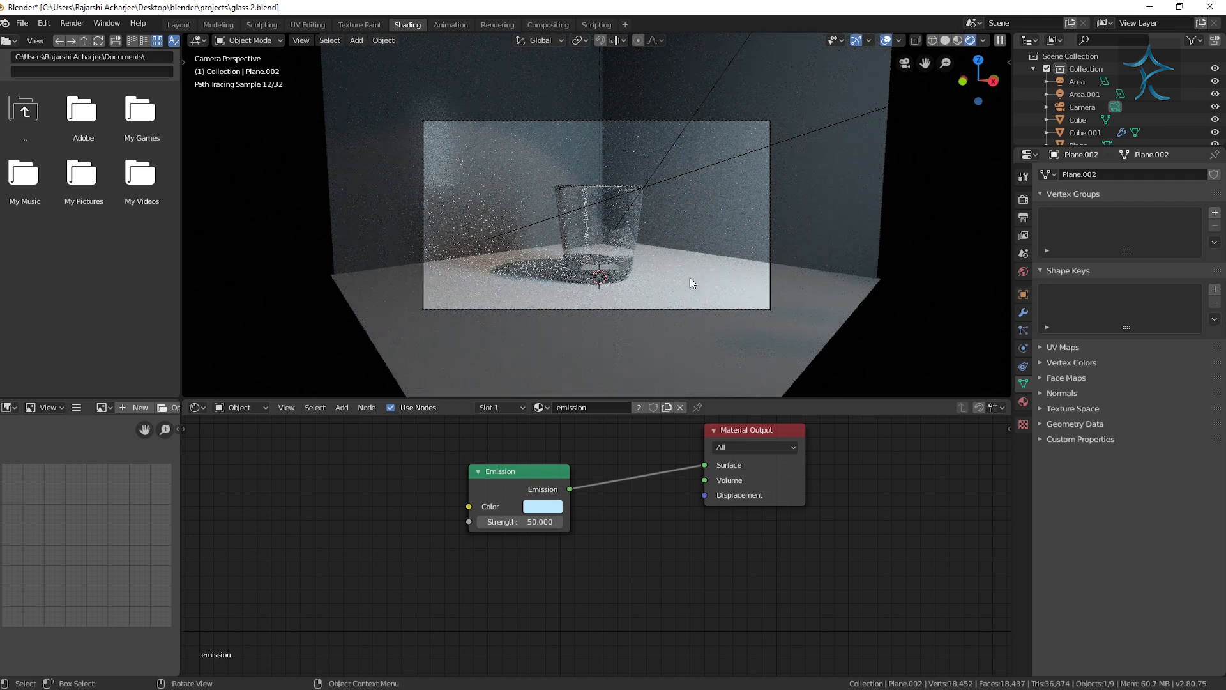
pyautogui.scroll(1, 691, 283)
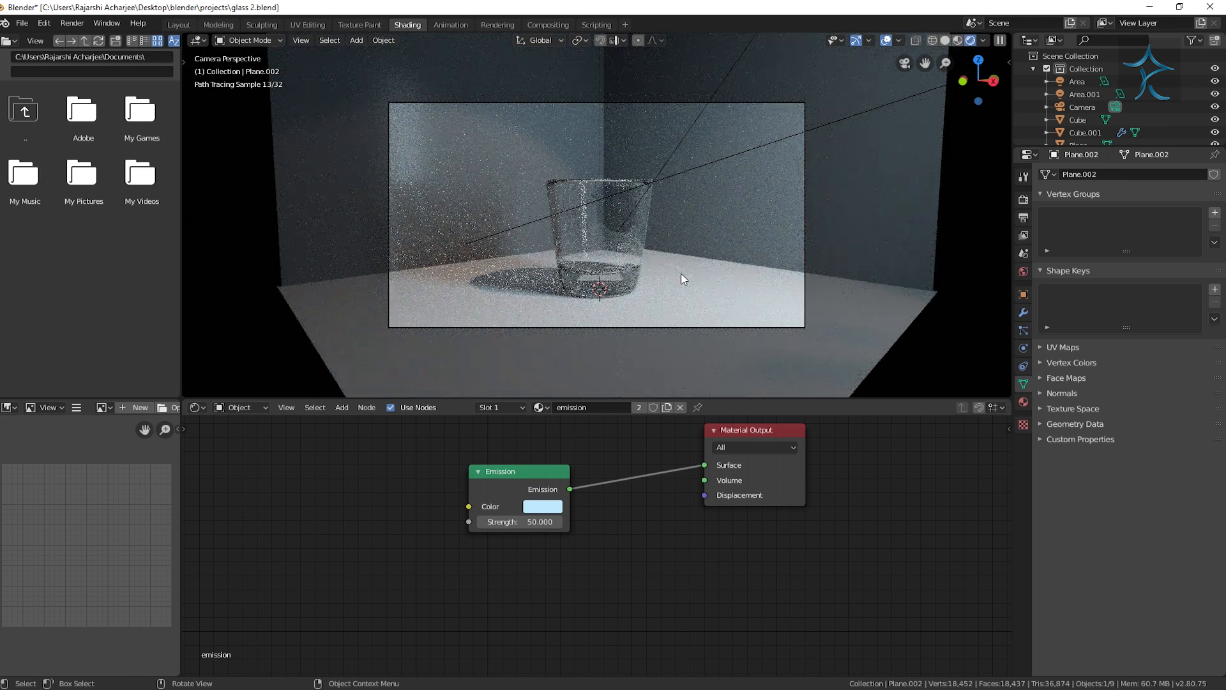
# Darken the grey base colour of the room's walls to a value (V) of about 0.28
pyautogui.click(744, 192)
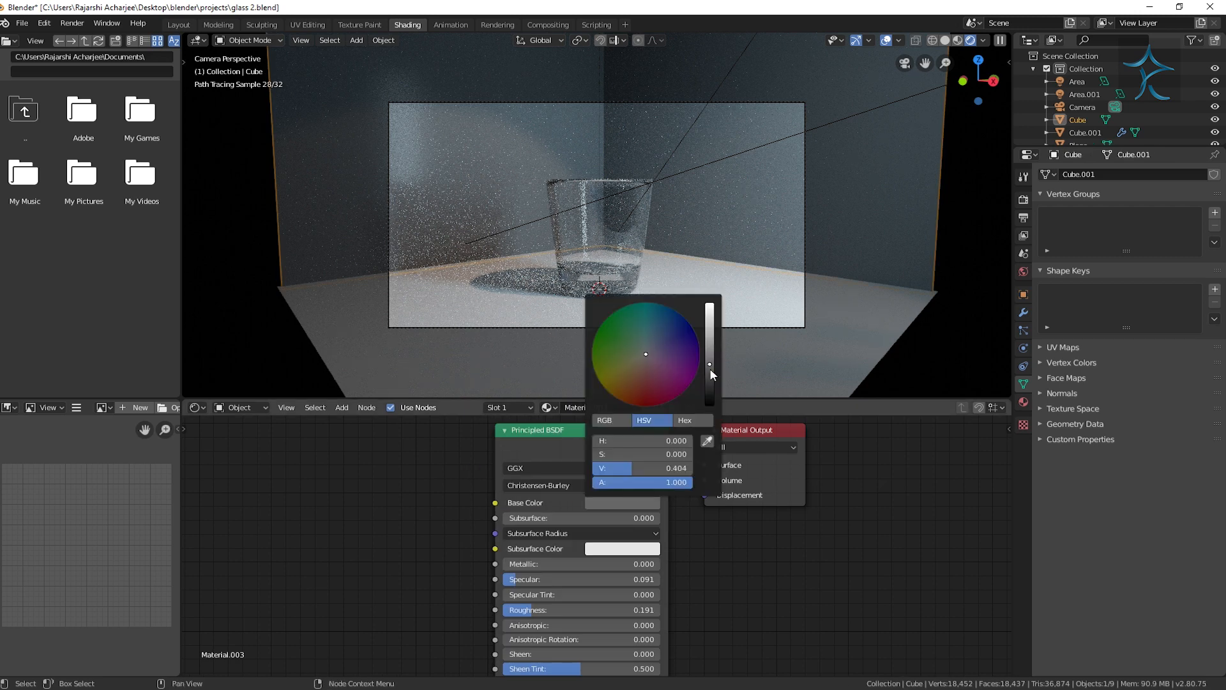
pyautogui.moveTo(710, 370); pyautogui.dragTo(708, 392)
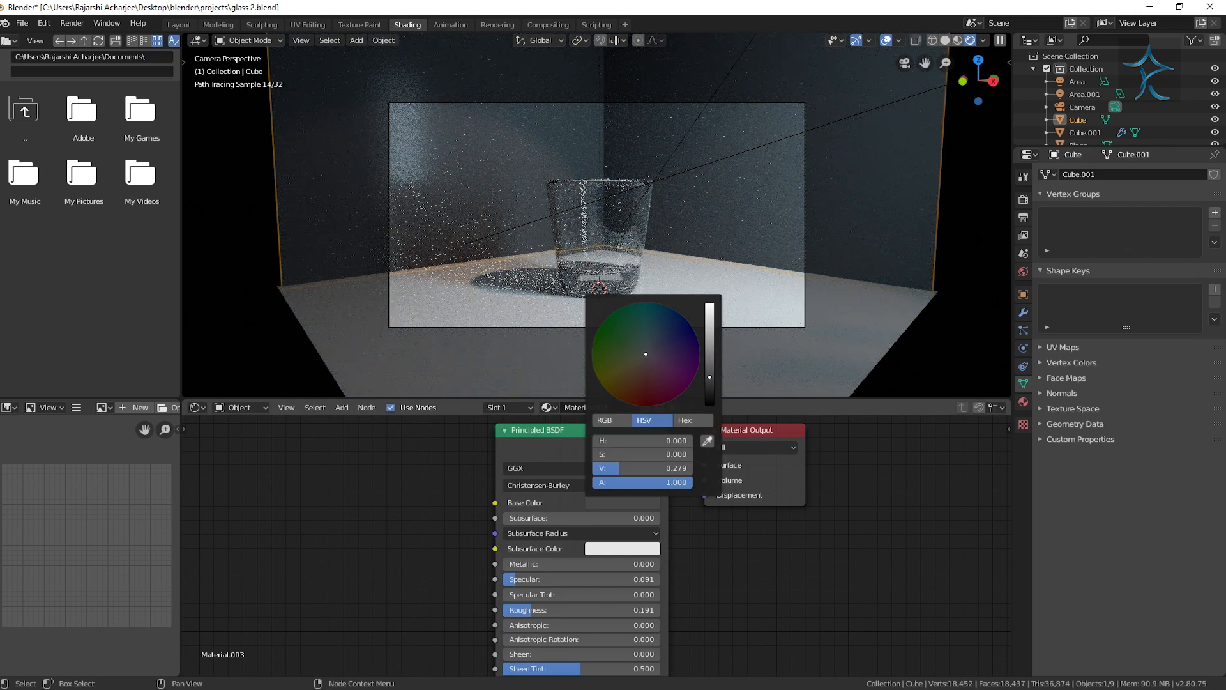
# Give the floor's material a muted tan-brown base colour
pyautogui.click(821, 350)
pyautogui.click(629, 503)
pyautogui.moveTo(640, 362); pyautogui.dragTo(637, 367)
pyautogui.moveTo(710, 331); pyautogui.dragTo(710, 343)
pyautogui.click(794, 594)
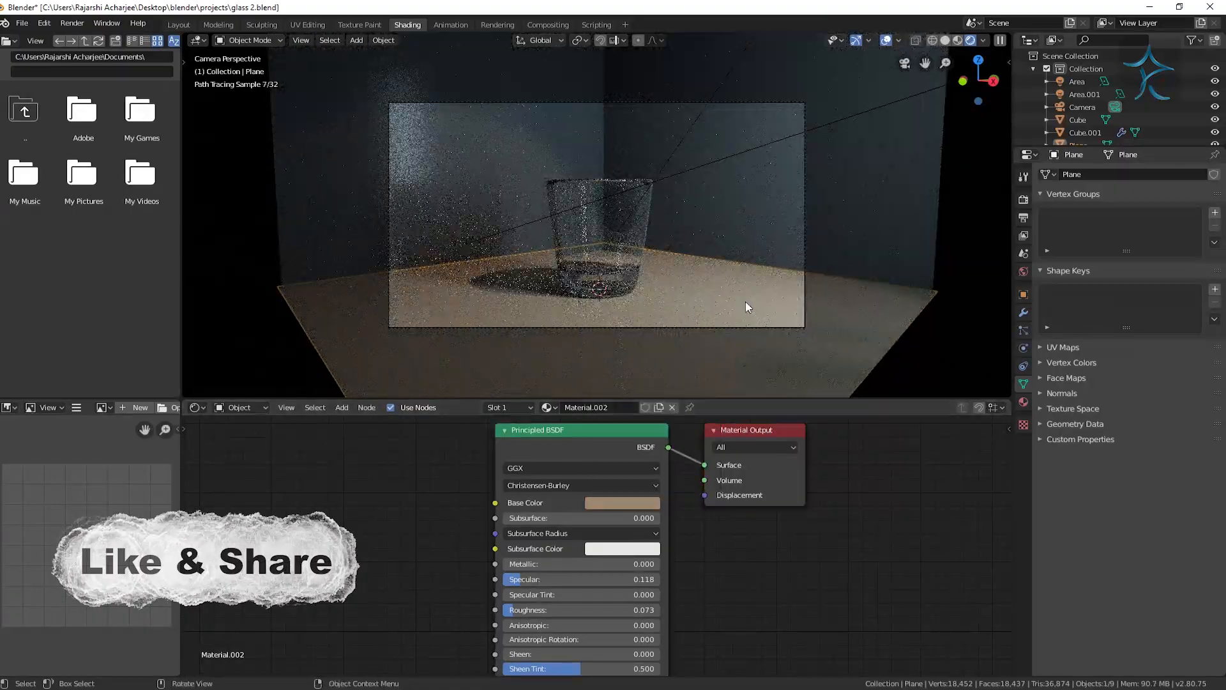
# Return to solid shading, save the file and render the image
pyautogui.press('z')
pyautogui.click(832, 296)
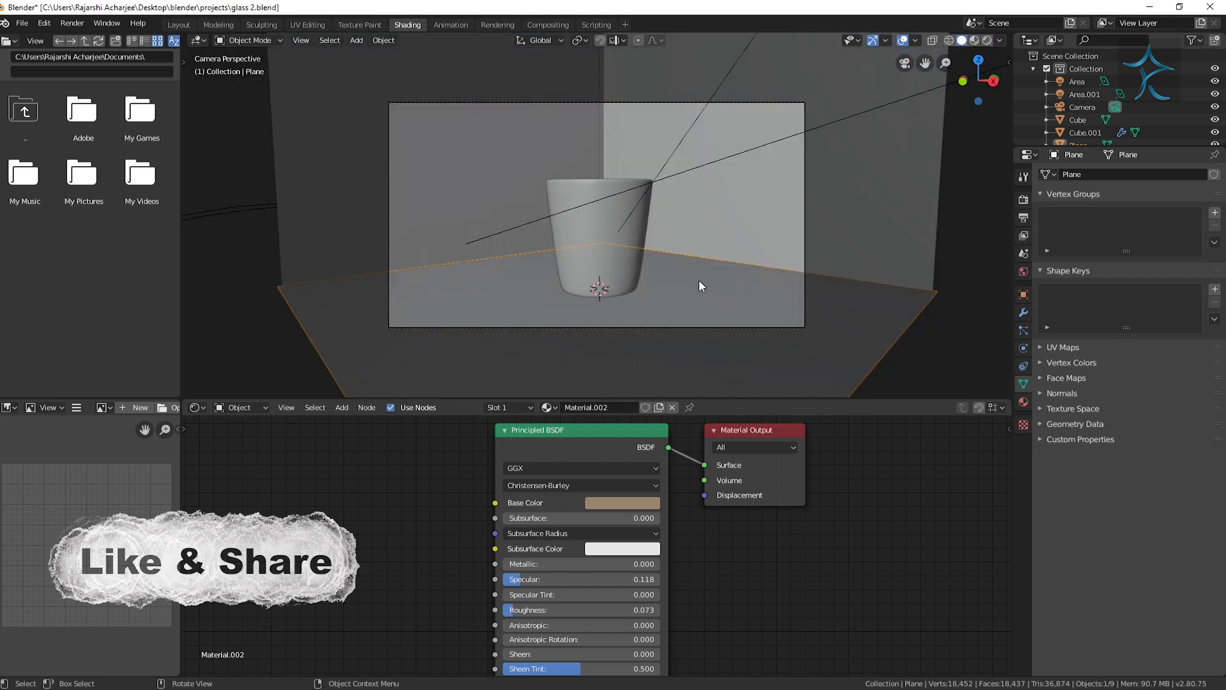
pyautogui.hotkey('ctrl', 's')
pyautogui.press('F12')
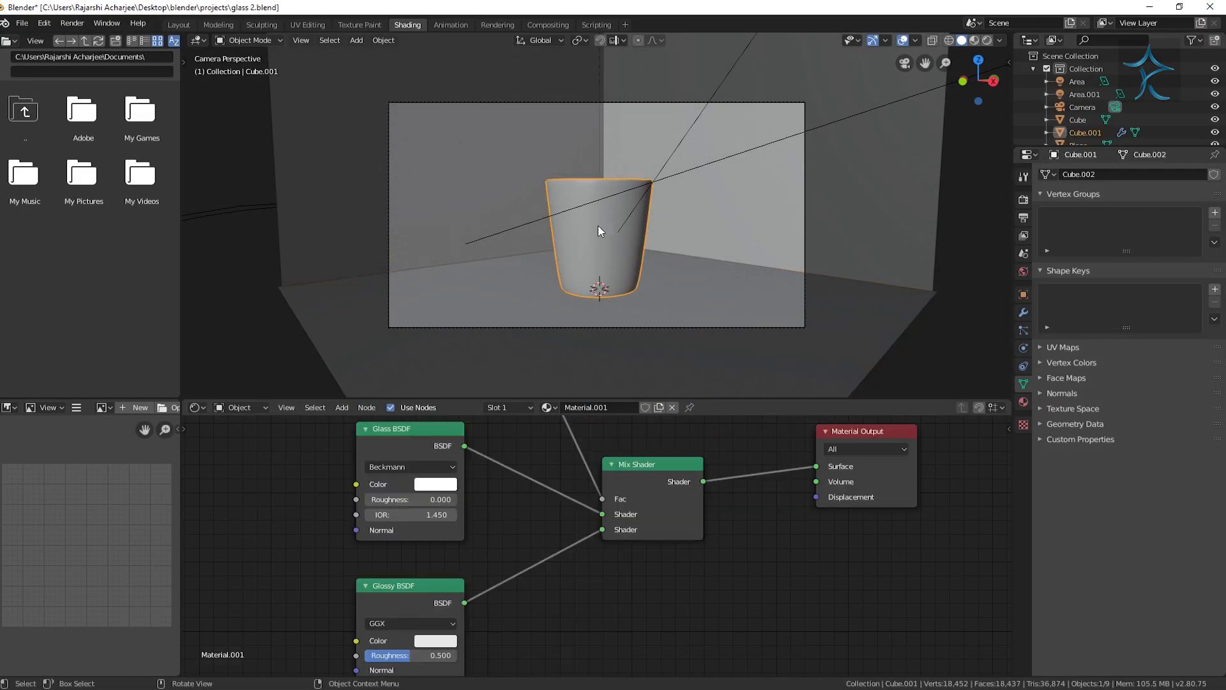
# Apply smooth shading to the glass and preview it in rendered shading
pyautogui.scroll(2, 601, 231)
pyautogui.click(390, 40)
pyautogui.click(424, 295)
pyautogui.press('z')
pyautogui.click(595, 185)
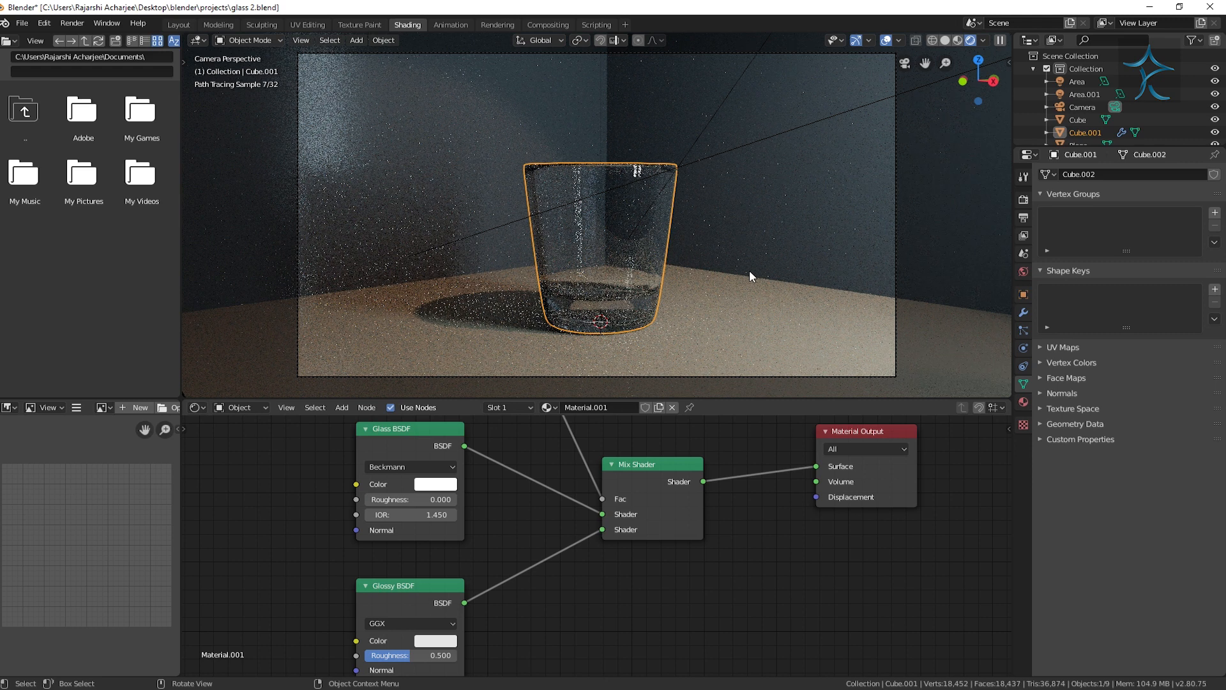
# Rename the drinking glass object from Cube.001 to glass
pyautogui.scroll(-1, 746, 275)
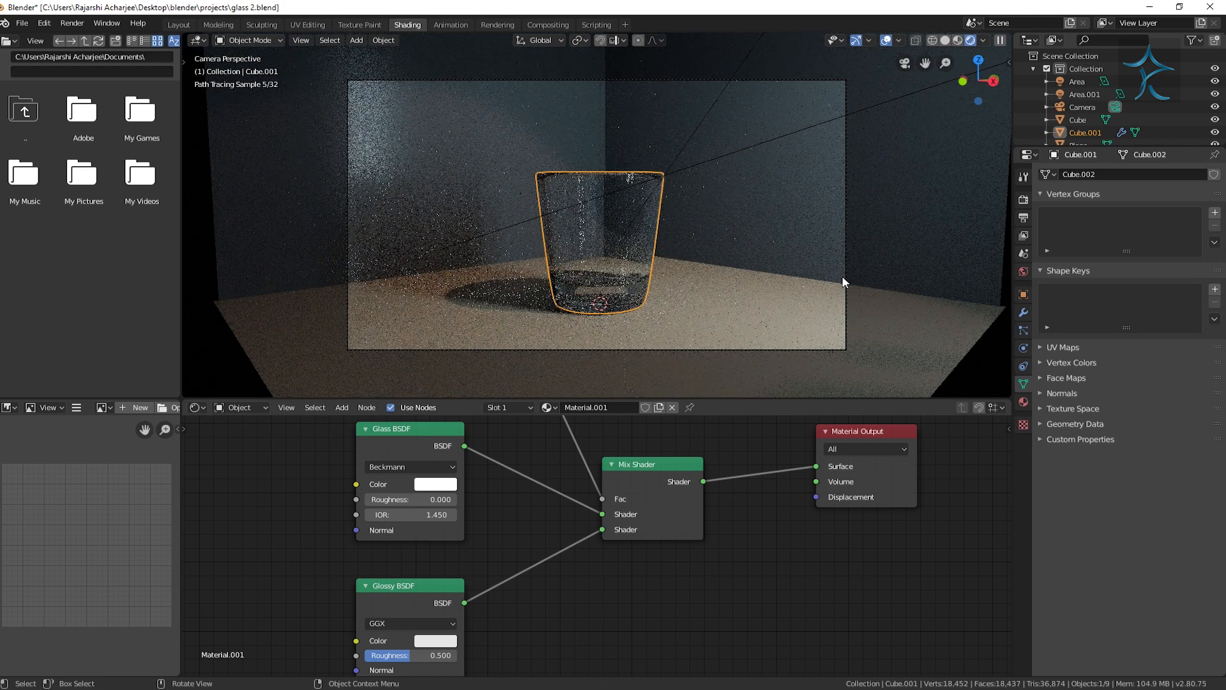
pyautogui.click(845, 279)
pyautogui.click(845, 279)
pyautogui.doubleClick(1092, 132)
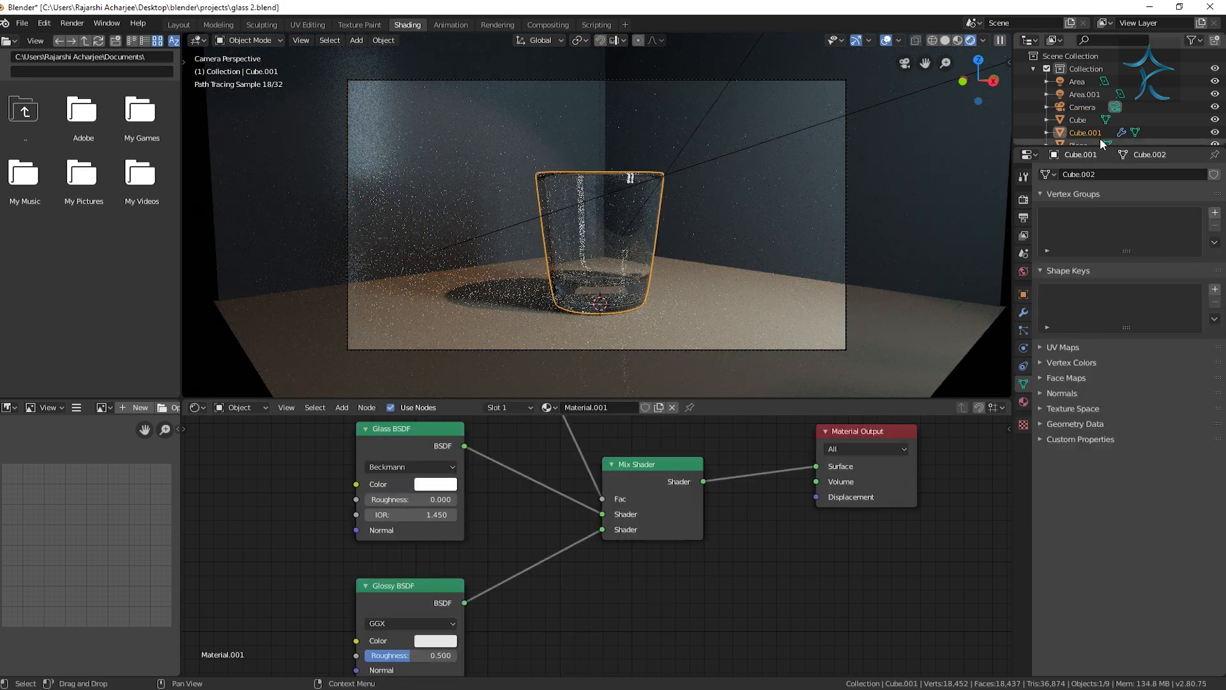
pyautogui.press('Return')
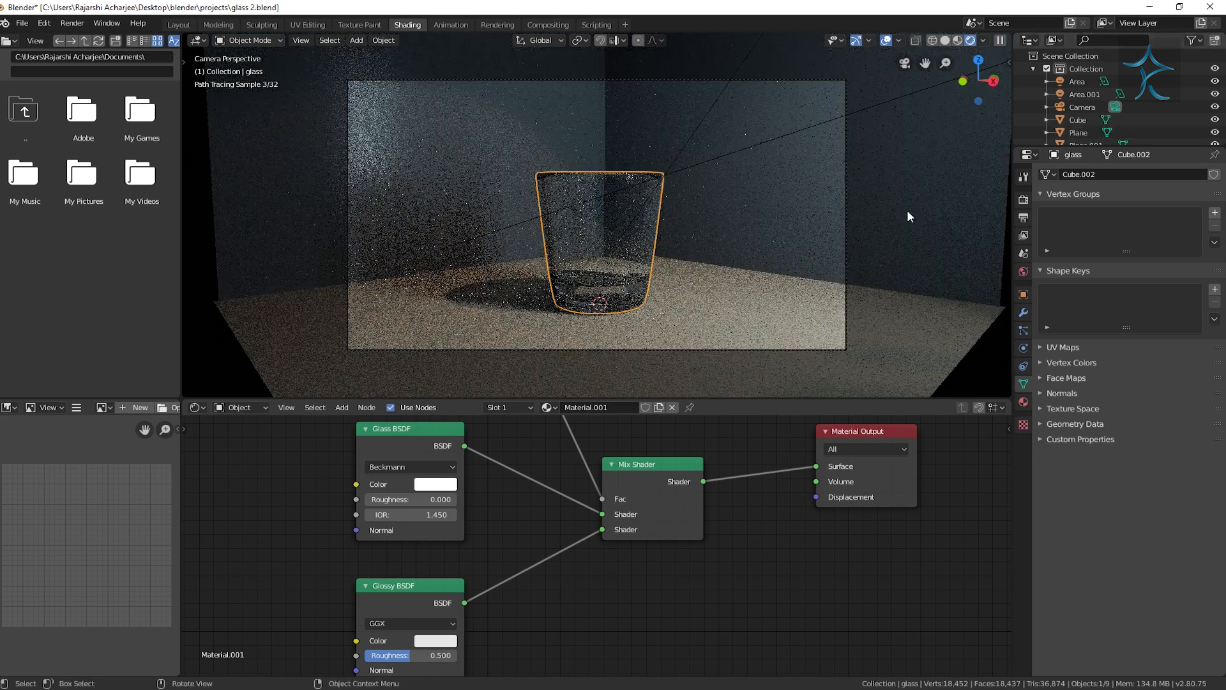
# Enable depth of field on the camera with the glass as focus object and an F-Stop of 0.2
pyautogui.click(848, 283)
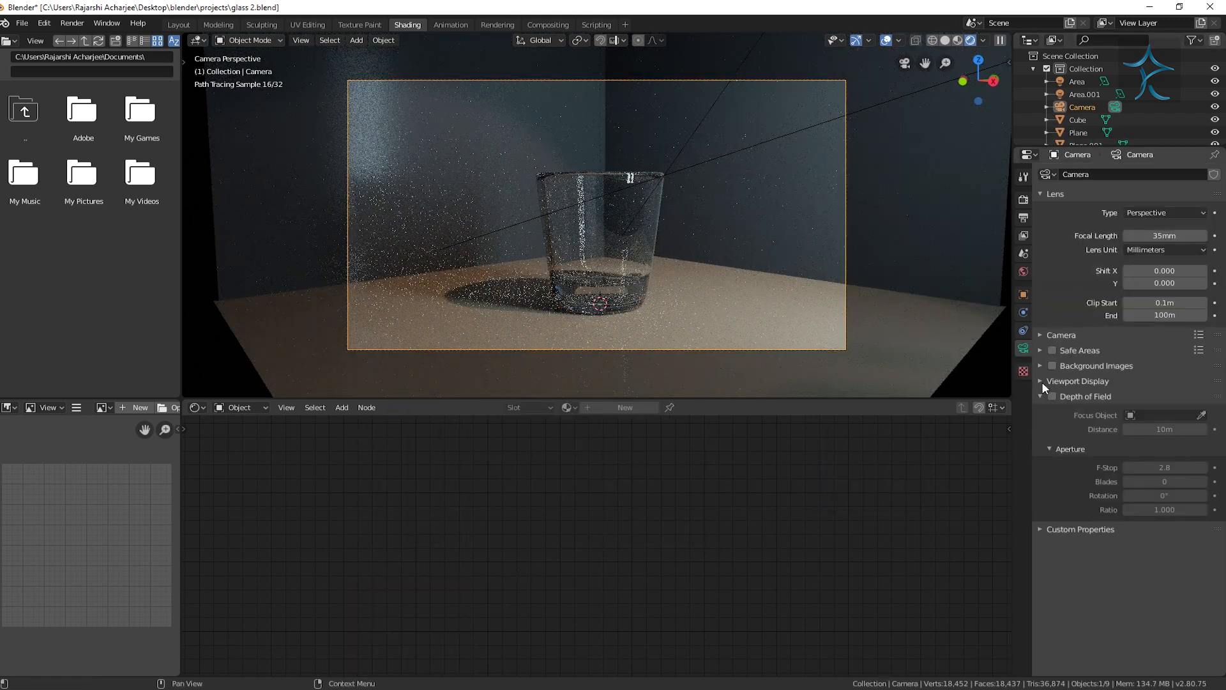
pyautogui.click(1051, 396)
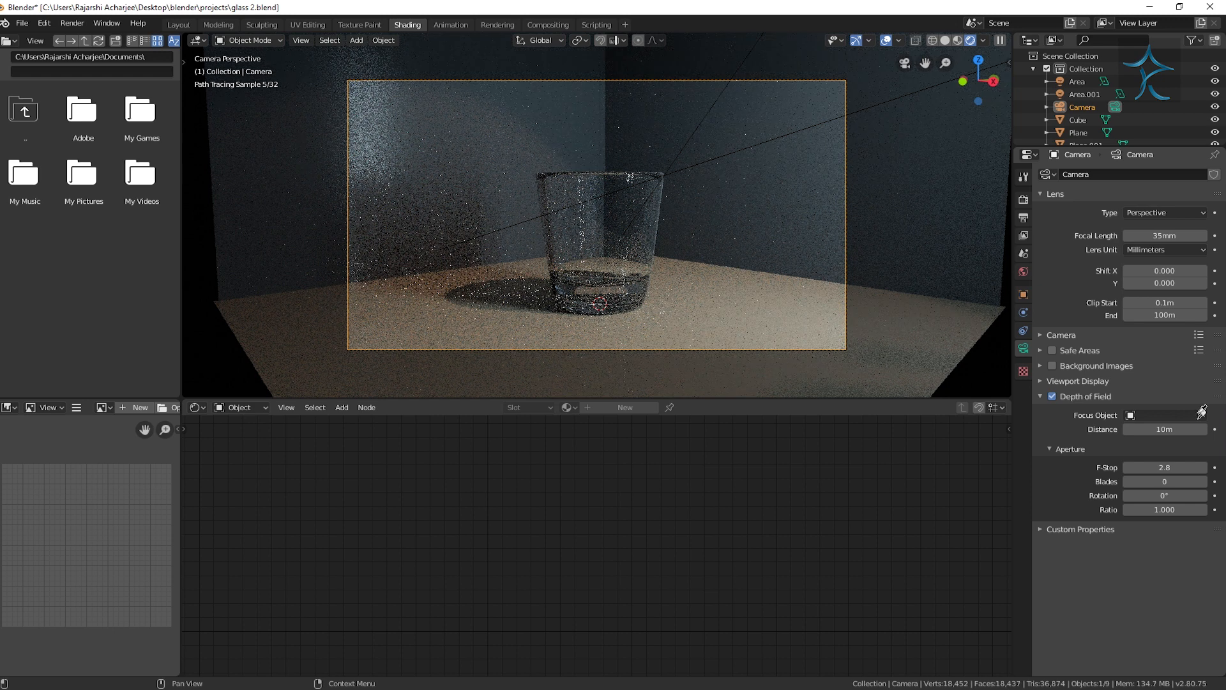
pyautogui.click(1169, 415)
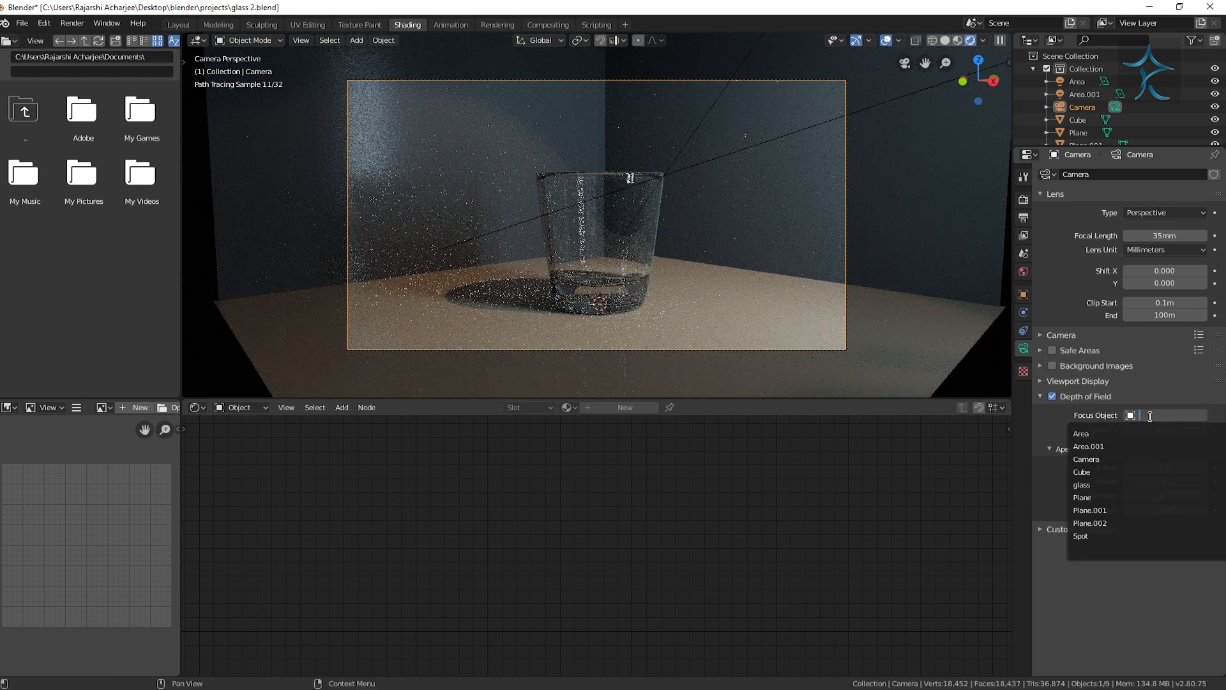
pyautogui.click(1133, 484)
pyautogui.click(1164, 468)
pyautogui.write('0.2')
pyautogui.press('Return')
# Return the viewport to solid shading, open the glass mesh for editing and show its modifiers
pyautogui.press('z')
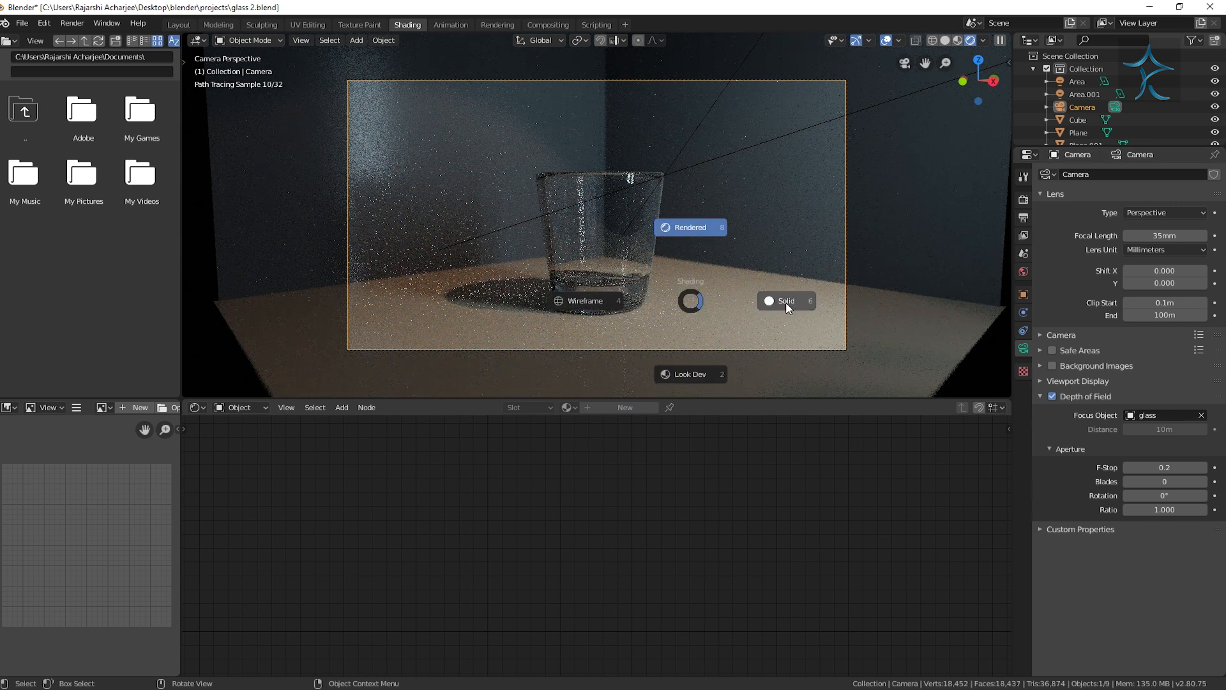
pyautogui.click(787, 307)
pyautogui.scroll(1, 641, 293)
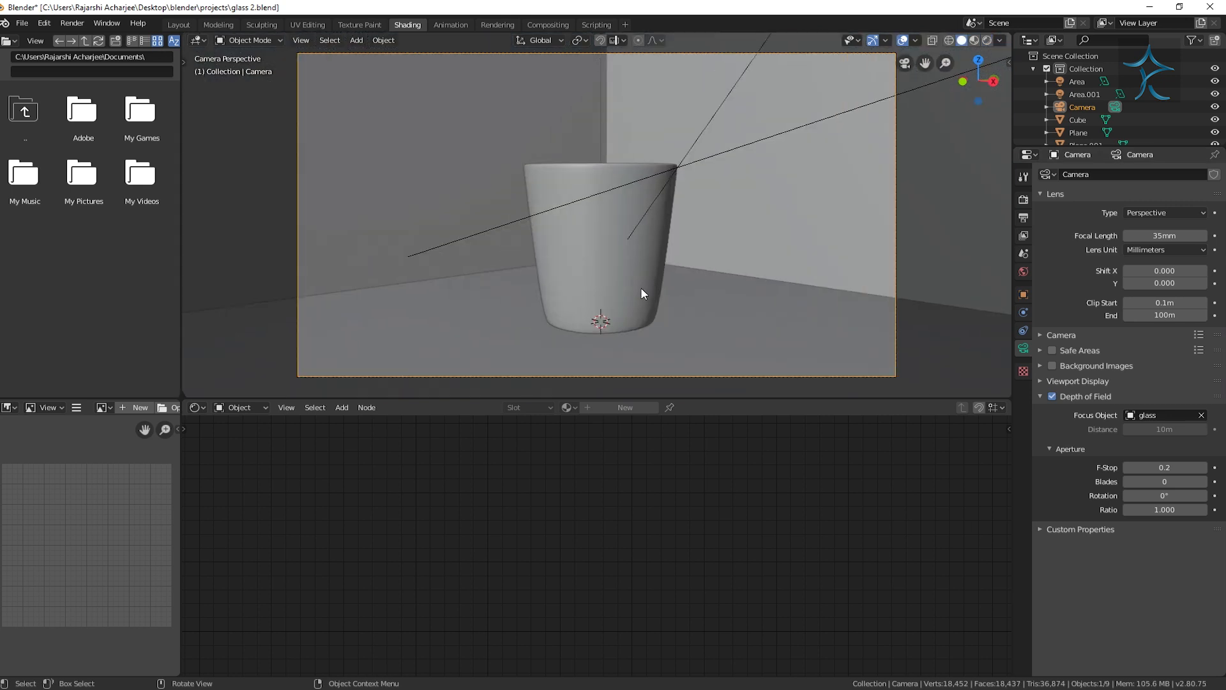
pyautogui.click(601, 262)
pyautogui.press('Tab')
pyautogui.scroll(2, 600, 261)
pyautogui.click(1023, 313)
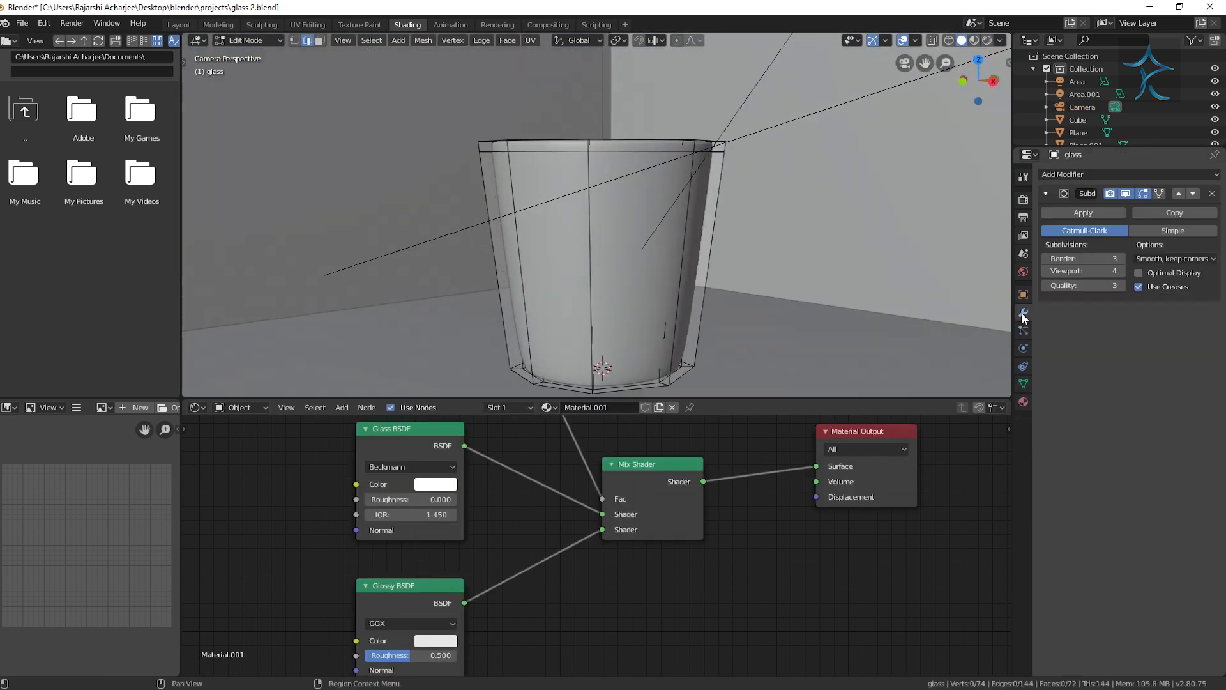
pyautogui.moveTo(668, 266); pyautogui.dragTo(625, 301, button='middle')
pyautogui.scroll(1, 626, 302)
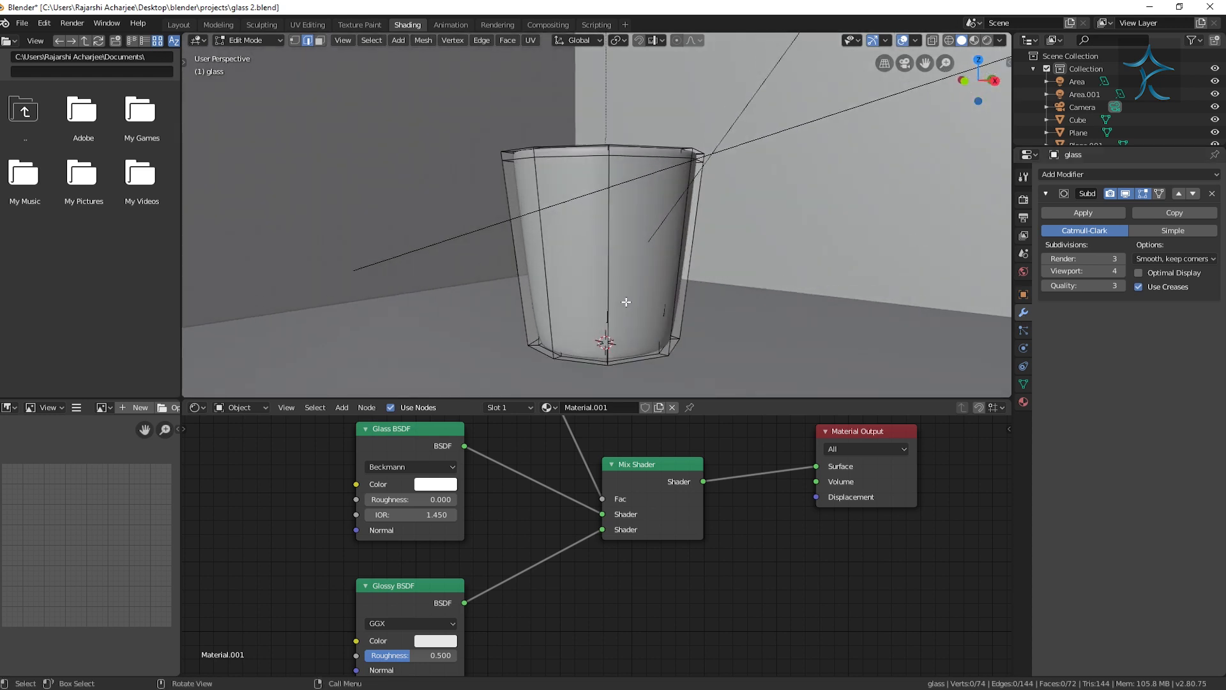
# Show the glass from the front in wireframe and turn off its Subdivision modifier's viewport display
pyautogui.press('KP_1')
pyautogui.scroll(1, 686, 292)
pyautogui.press('z')
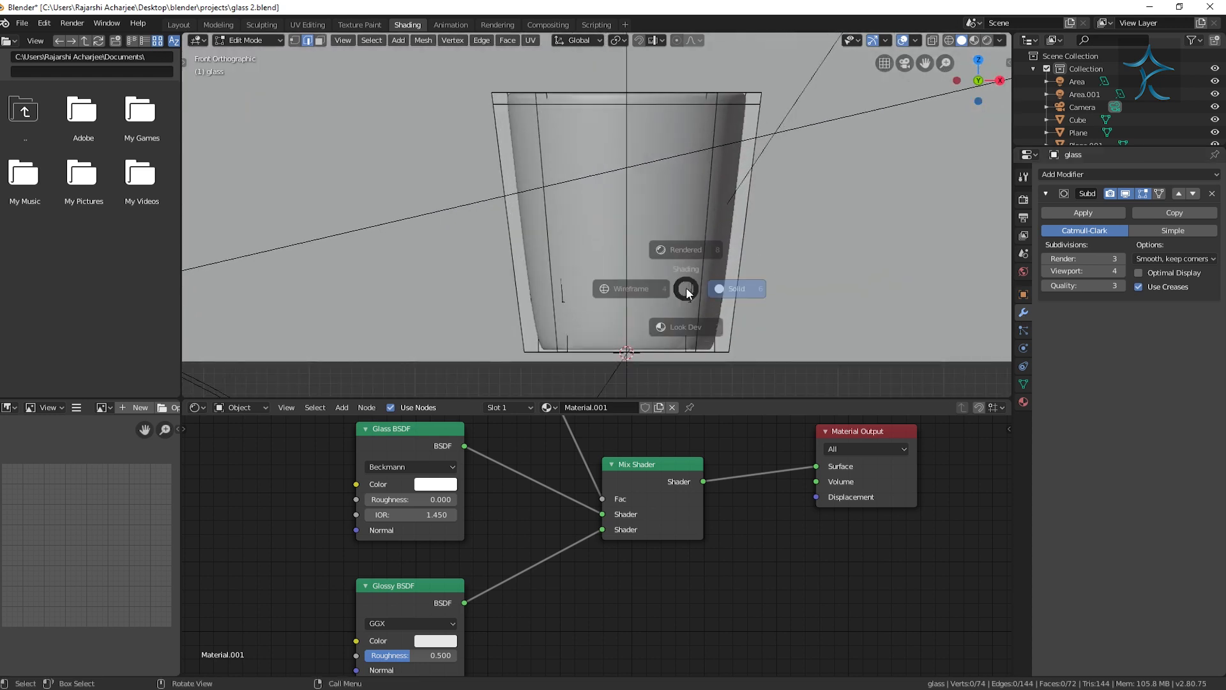
pyautogui.click(631, 289)
pyautogui.click(1125, 193)
pyautogui.scroll(1, 794, 297)
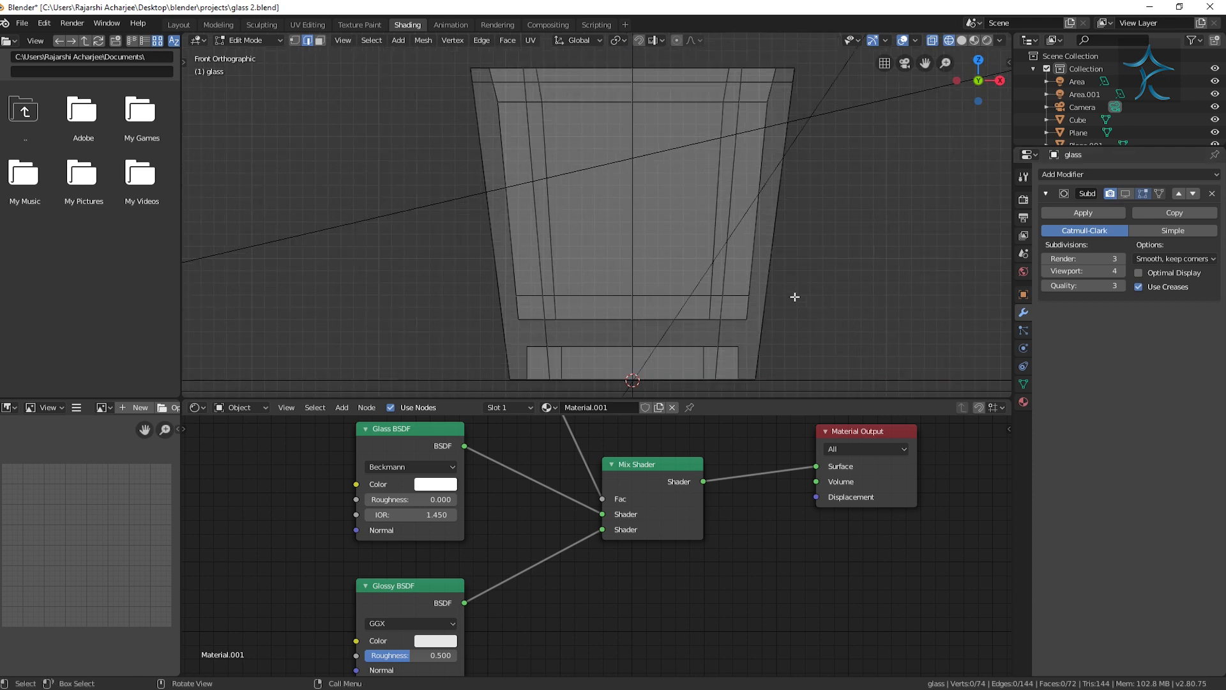
pyautogui.keyDown('shift'); pyautogui.moveTo(794, 296); pyautogui.dragTo(804, 281, button='middle'); pyautogui.keyUp('shift')
# Scale down all vertices of the glass's base and inner floor to narrow its bottom
pyautogui.click(295, 41)
pyautogui.moveTo(466, 263); pyautogui.dragTo(856, 396)
pyautogui.press('s')
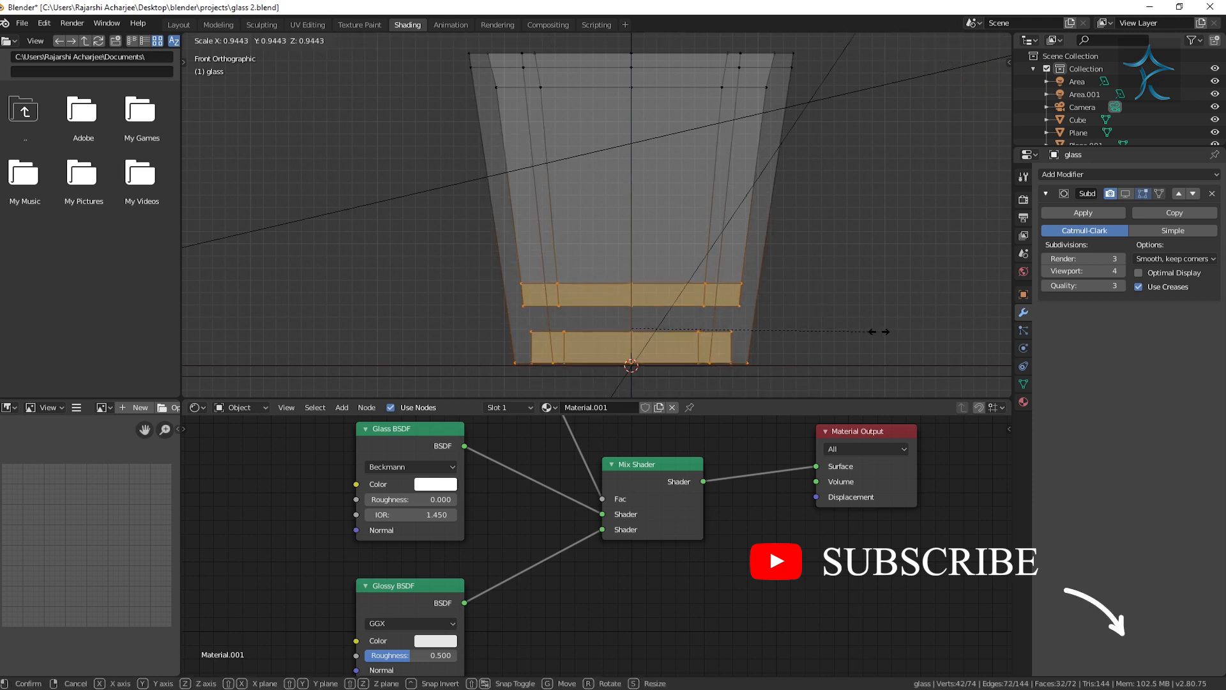
pyautogui.click(828, 338)
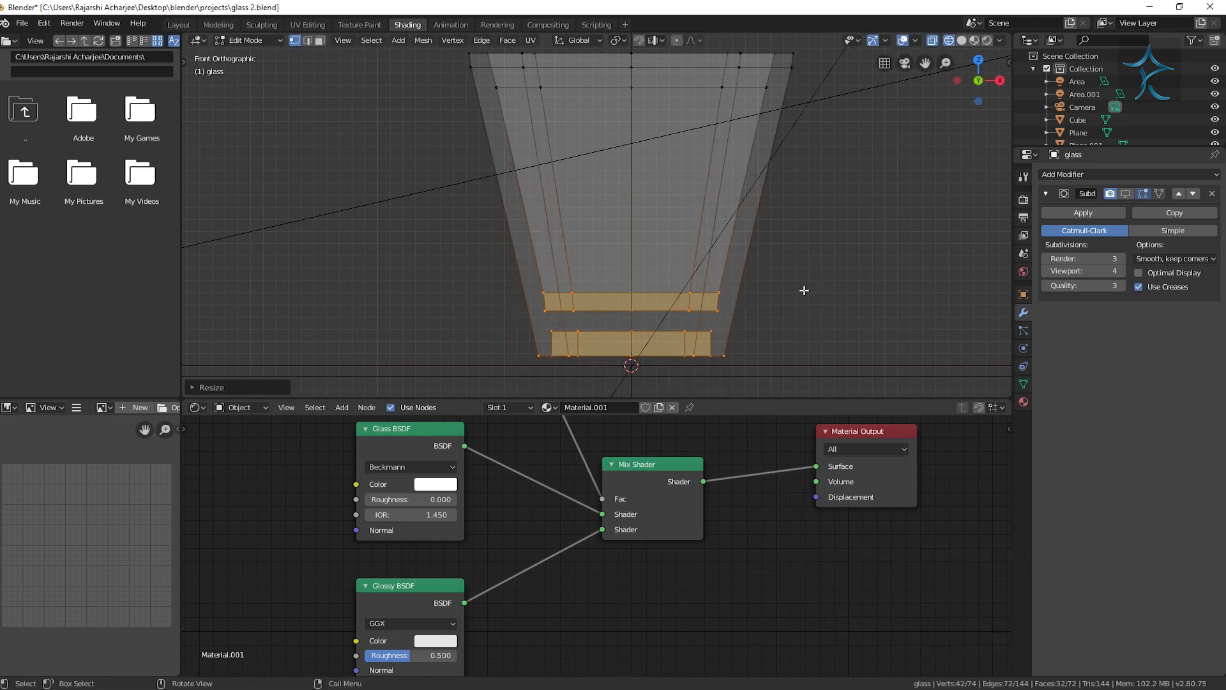
# In the Layout workspace with solid camera shading, lower the selected base vertices along Z to the floor in front view
pyautogui.click(180, 26)
pyautogui.press('z')
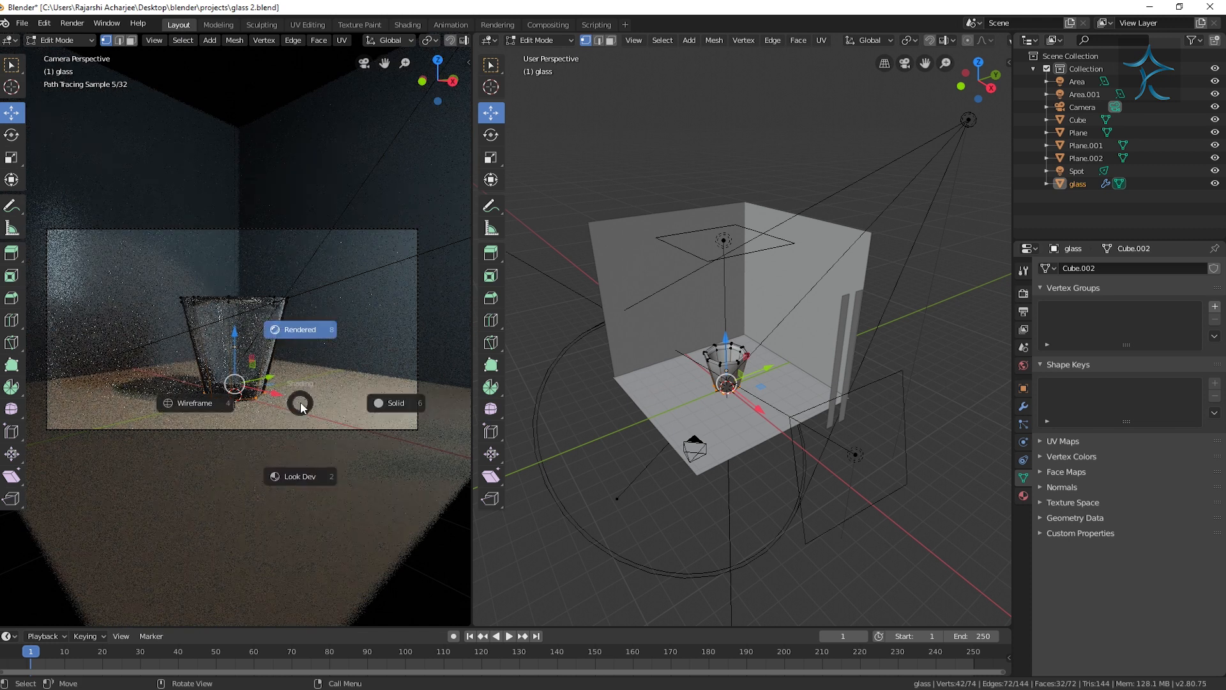
pyautogui.click(403, 399)
pyautogui.press('KP_1')
pyautogui.scroll(6, 748, 445)
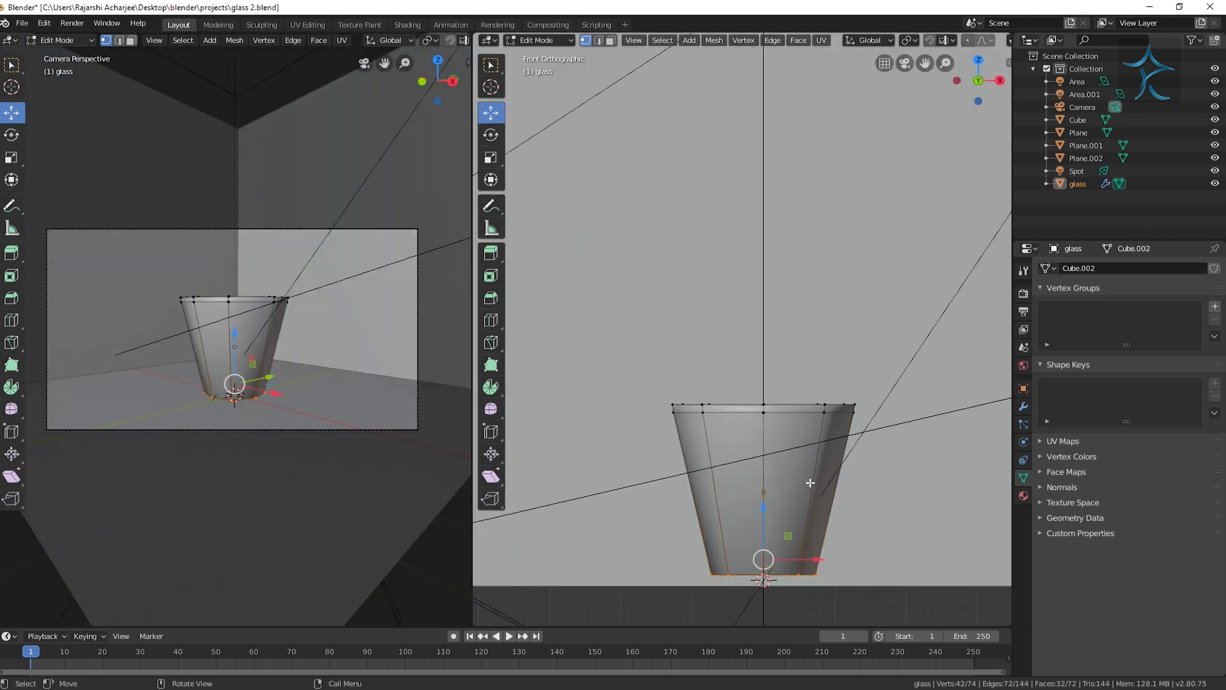
pyautogui.press('g')
pyautogui.press('z')
pyautogui.click(769, 523)
# Turn the glass's Subdivision viewport display back on, restore solid shading and leave mesh editing
pyautogui.press('z')
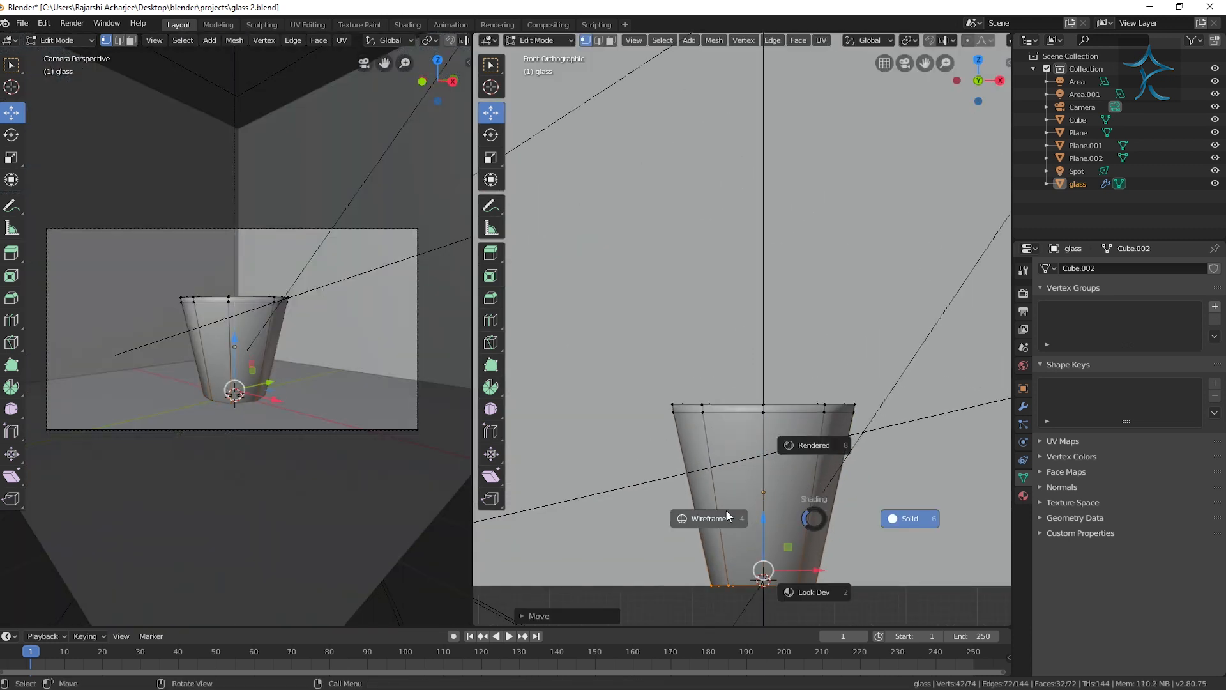
pyautogui.click(727, 518)
pyautogui.click(894, 501)
pyautogui.click(1023, 407)
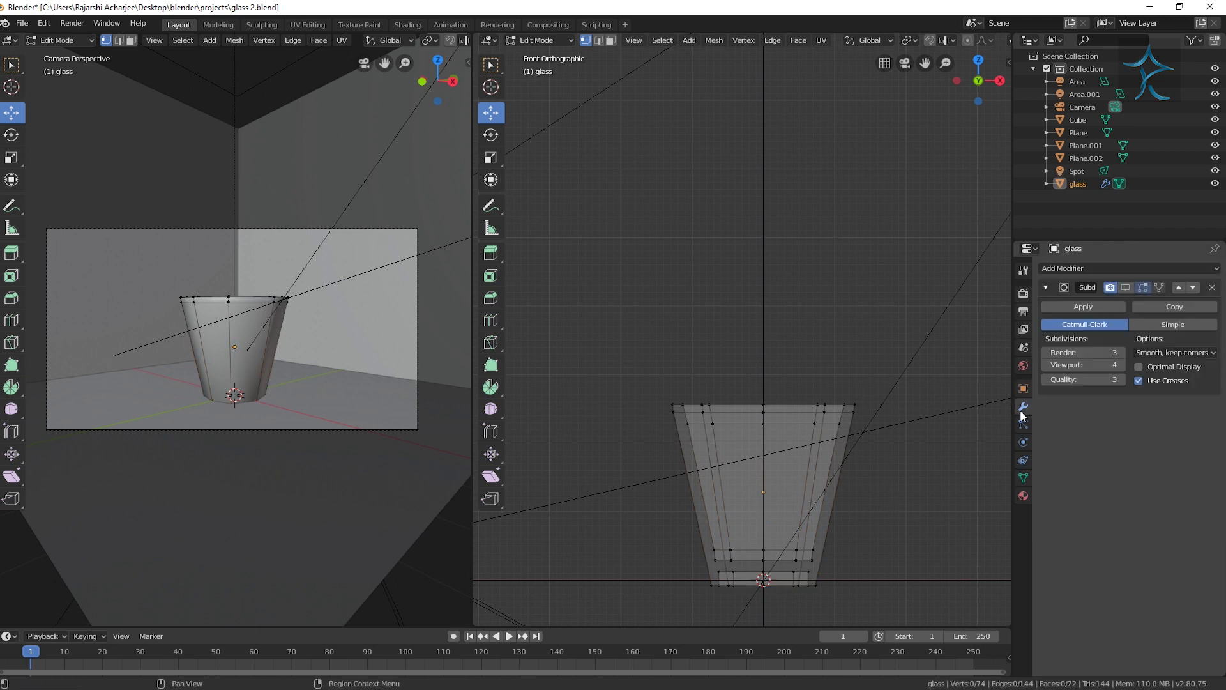
pyautogui.click(1126, 290)
pyautogui.press('z')
pyautogui.click(987, 506)
pyautogui.moveTo(923, 480); pyautogui.dragTo(893, 492, button='middle')
pyautogui.scroll(-6, 620, 385)
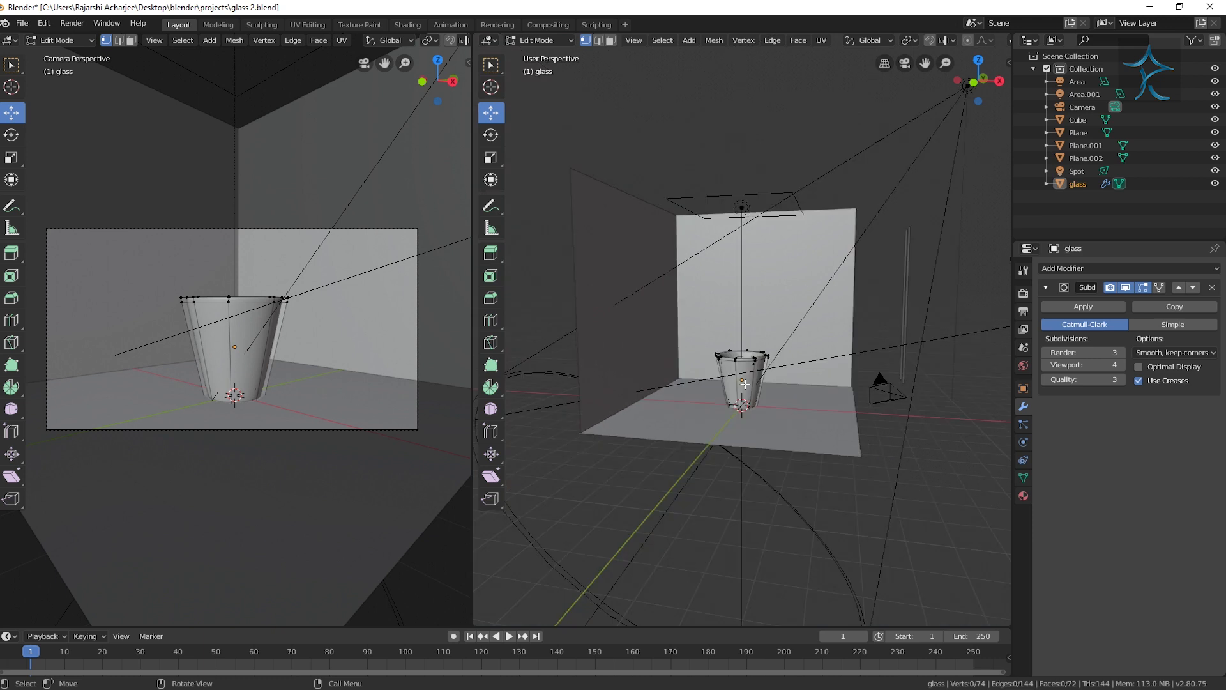
pyautogui.moveTo(745, 385); pyautogui.dragTo(686, 464, button='middle')
pyautogui.press('Tab')
# Move the camera to about X 6.08 m, Y -5.75 m, Z 3.33 m and set its X rotation to 77.5°
pyautogui.click(715, 441)
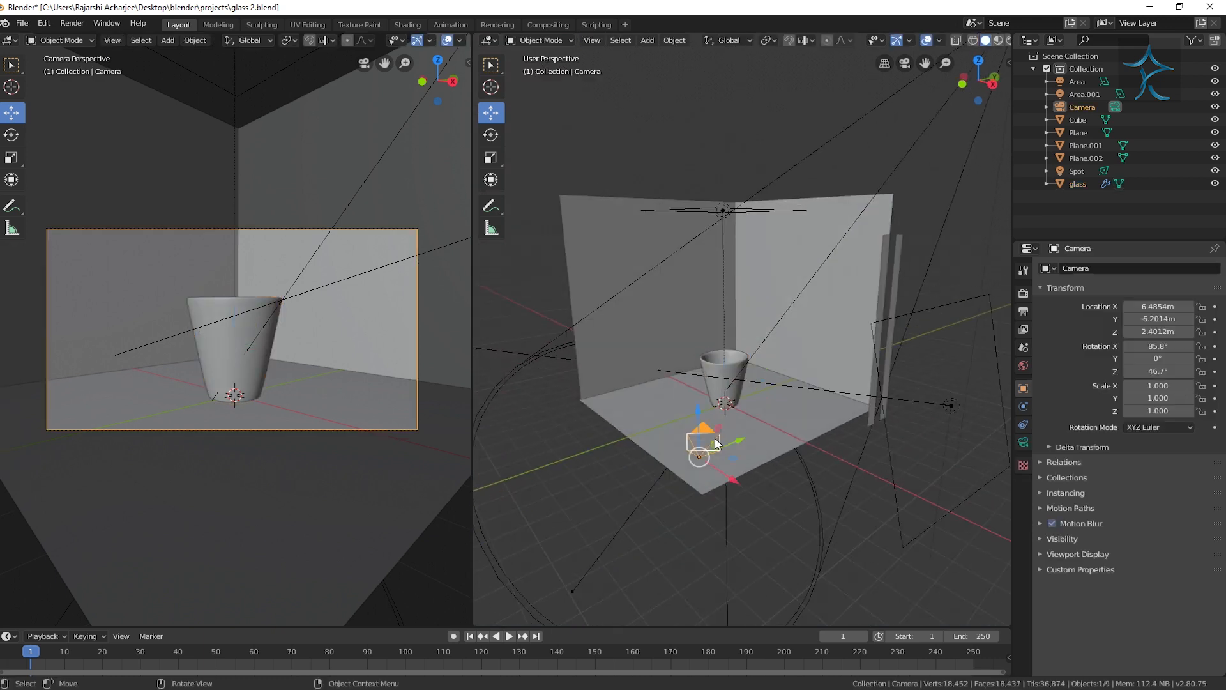
pyautogui.press('n')
pyautogui.scroll(2, 775, 439)
pyautogui.moveTo(648, 568); pyautogui.dragTo(703, 530)
pyautogui.moveTo(686, 575); pyautogui.dragTo(667, 554)
pyautogui.moveTo(693, 511); pyautogui.dragTo(701, 508)
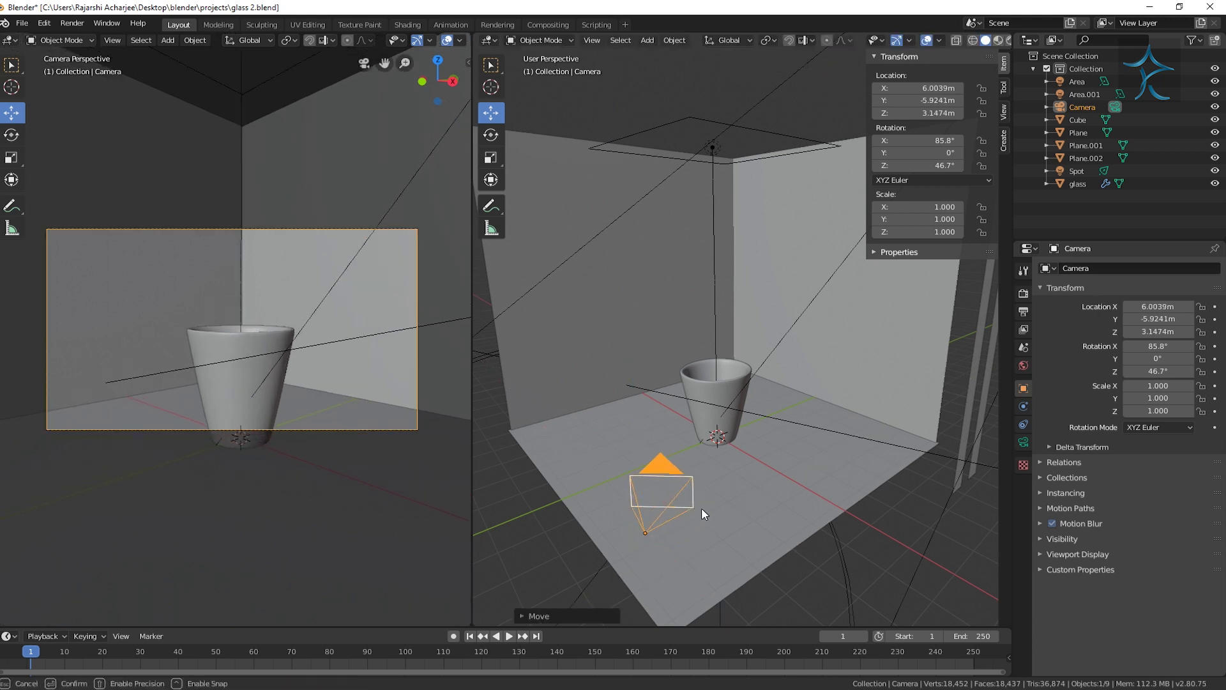
pyautogui.moveTo(671, 565); pyautogui.dragTo(674, 569)
pyautogui.moveTo(684, 514); pyautogui.dragTo(660, 477)
pyautogui.moveTo(943, 140); pyautogui.dragTo(904, 140)
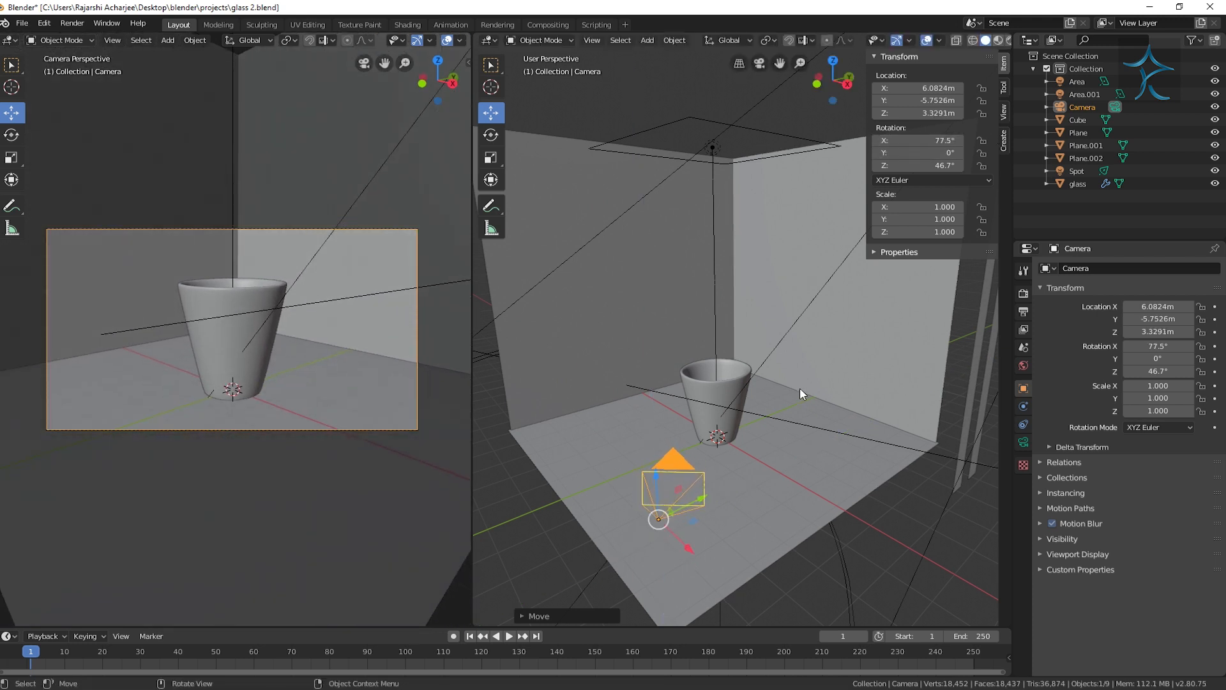
# Save the file and set the Cycles render samples to 400
pyautogui.hotkey('ctrl', 's')
pyautogui.click(1023, 293)
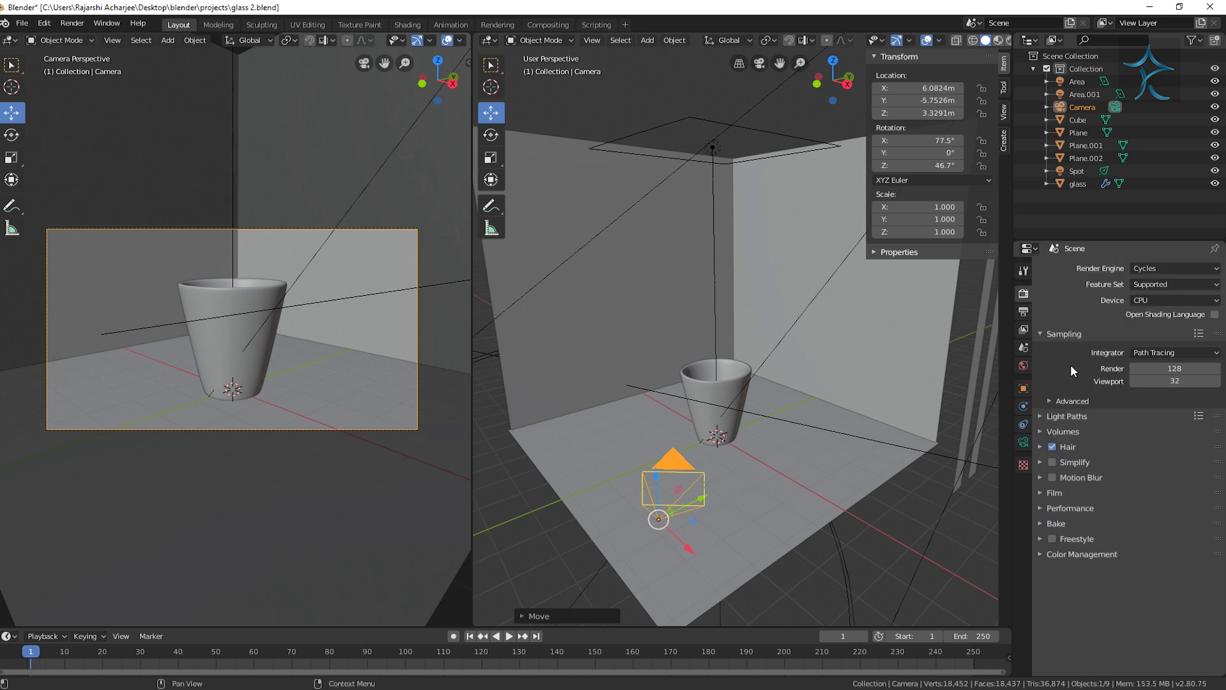
pyautogui.doubleClick(1163, 368)
pyautogui.write('400')
pyautogui.press('Return')
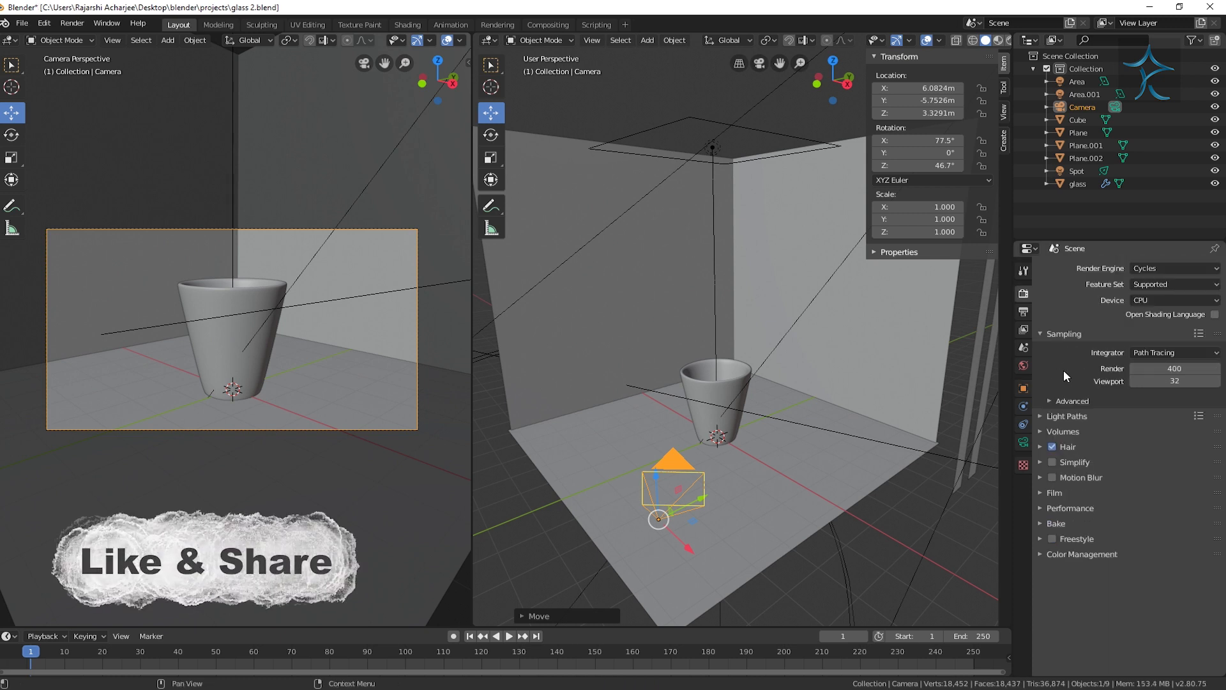
# Search the add-ons in the preferences for "deno" to check the D-NOISE denoiser, and close the preferences
pyautogui.click(22, 23)
pyautogui.moveTo(45, 24)
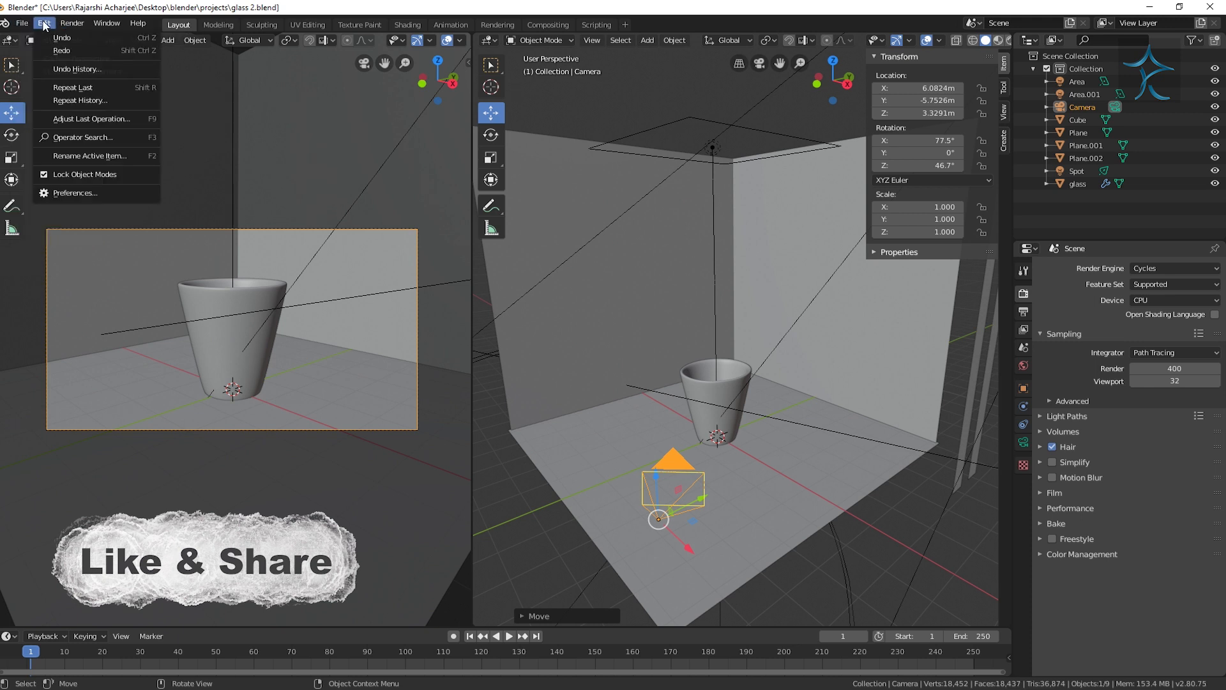
pyautogui.click(114, 192)
pyautogui.click(330, 73)
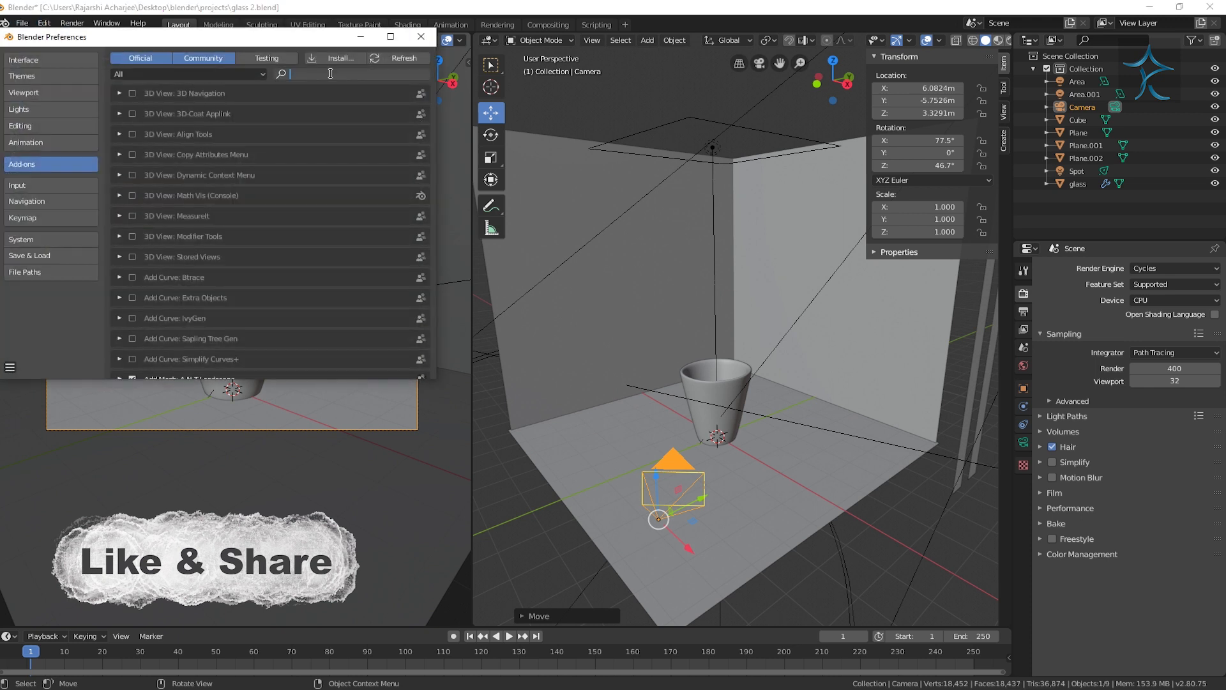
pyautogui.write('deno')
pyautogui.press('Return')
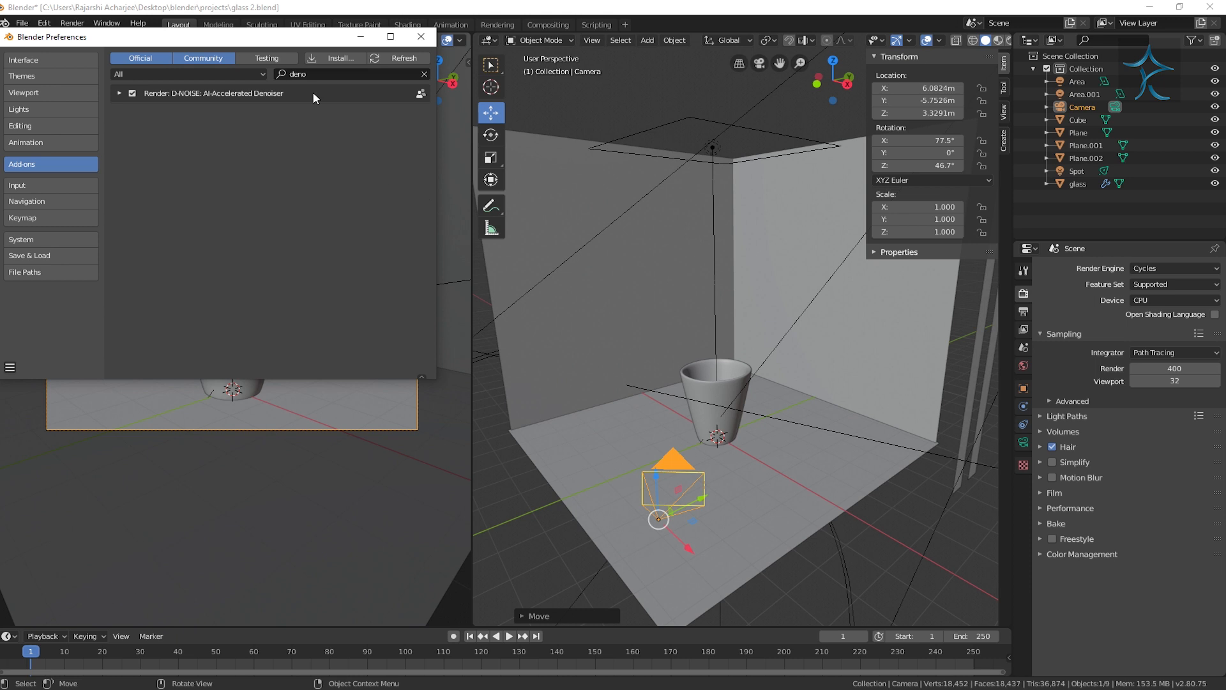
pyautogui.click(418, 37)
# Check the output and view layer denoising settings and render the image
pyautogui.click(1023, 312)
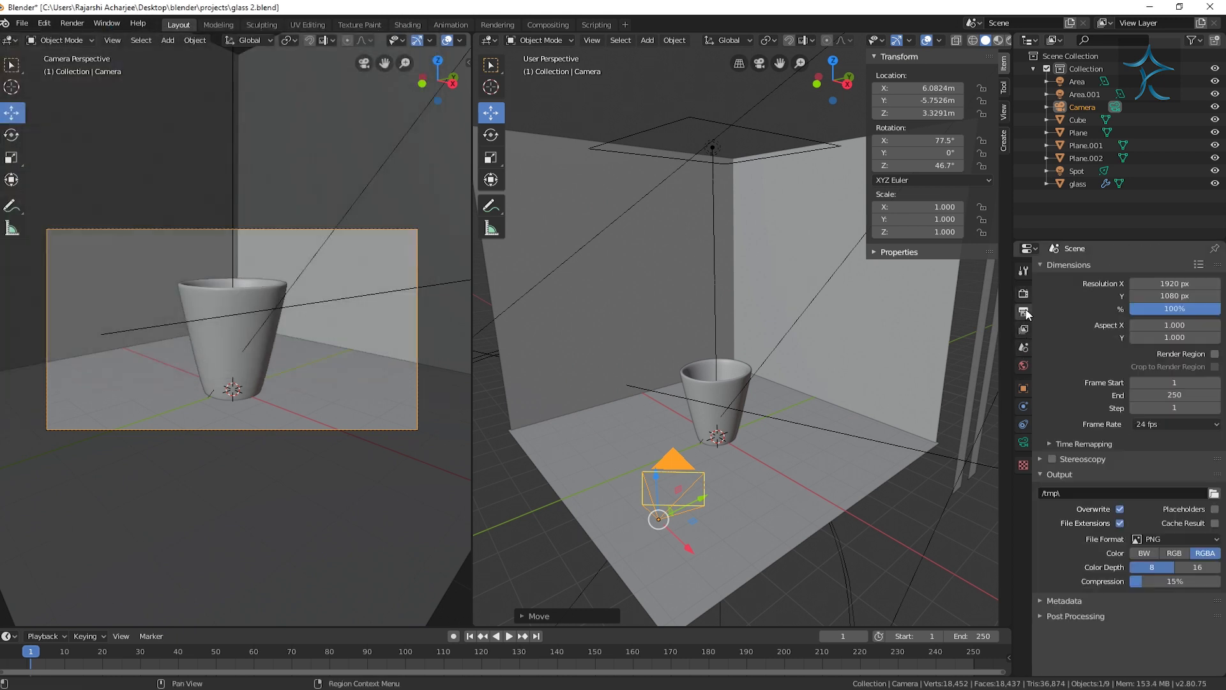
pyautogui.hotkey('ctrl', 'Tab')
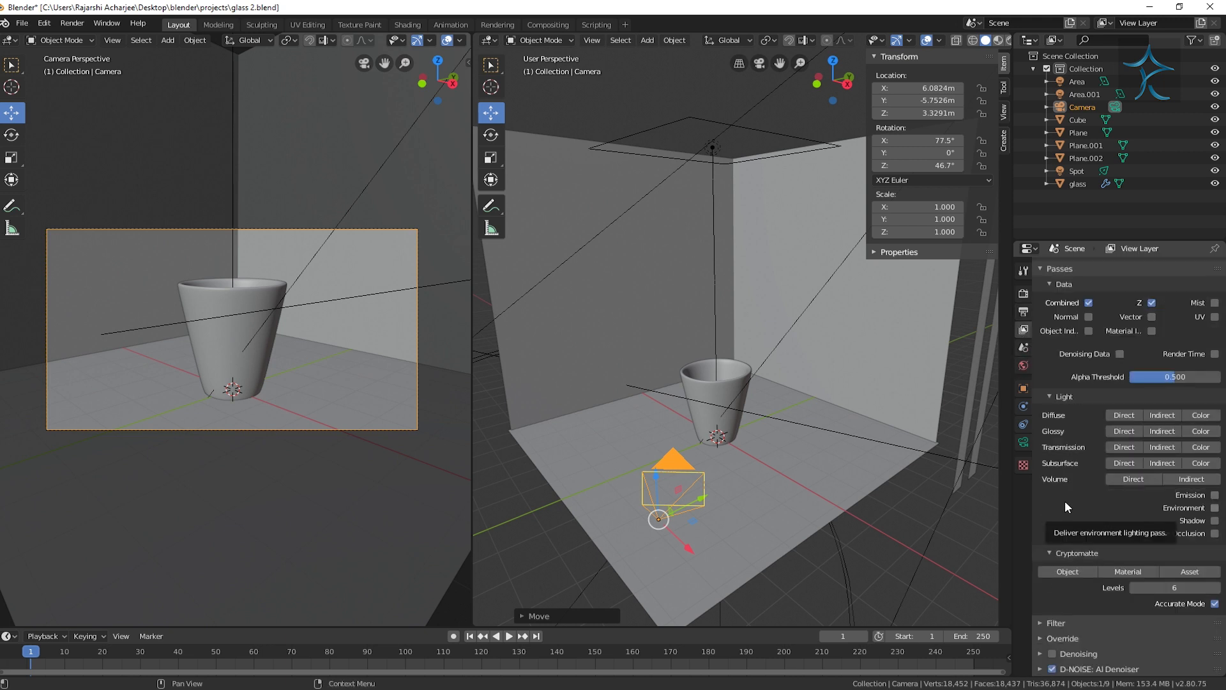
pyautogui.press('F12')
pyautogui.scroll(-1, 1064, 501)
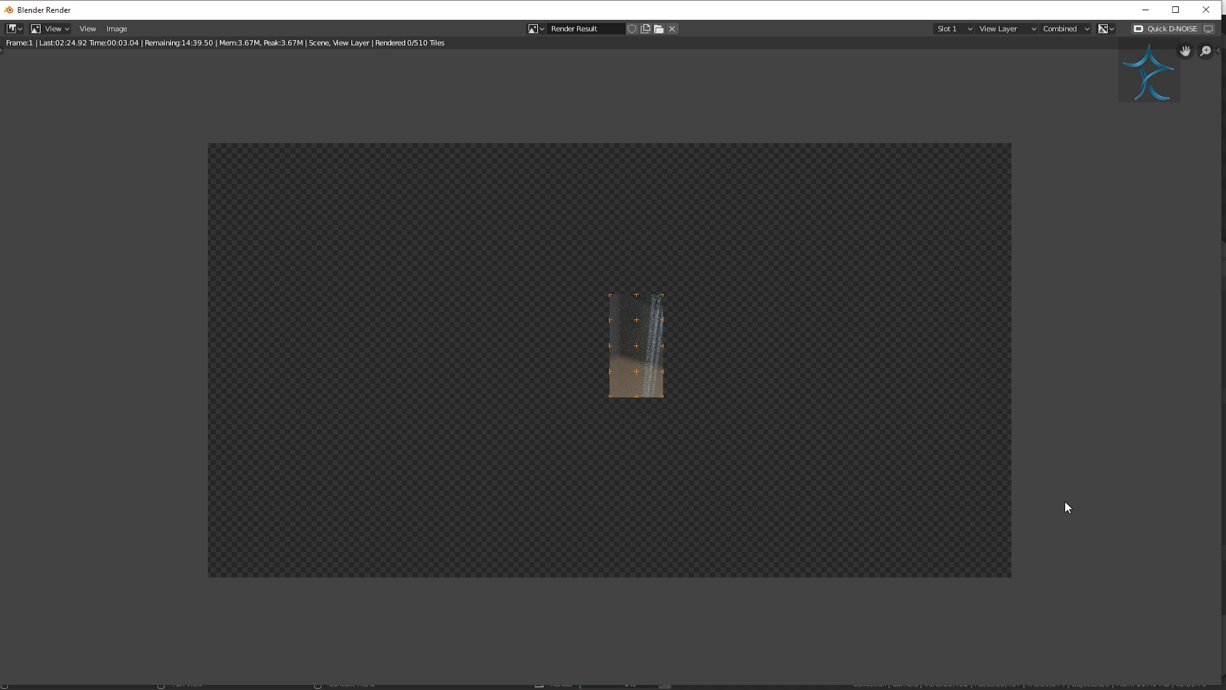